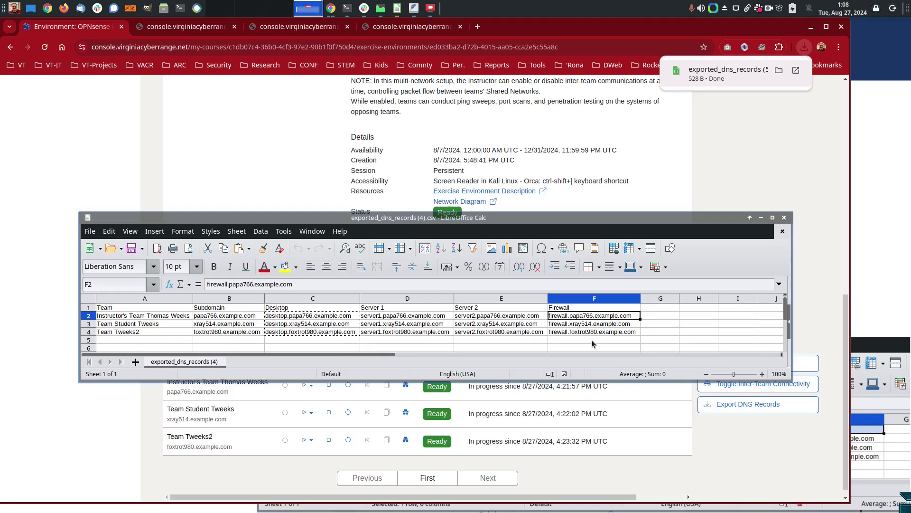
# - Bring the exported DNS records spreadsheet back in front of the environment page and select the instructor team's desktop hostname
pyautogui.moveTo(164, 268); pyautogui.dragTo(900, 267)
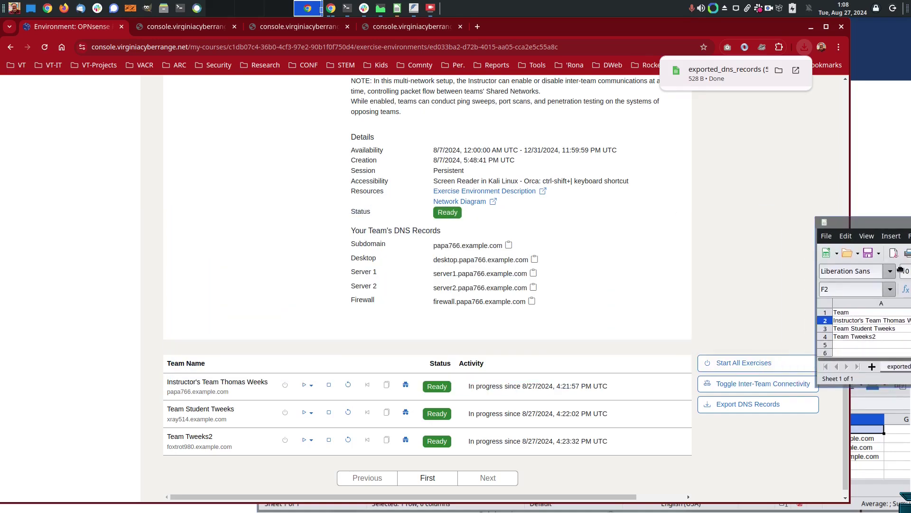
pyautogui.hotkey('alt', 'Tab')
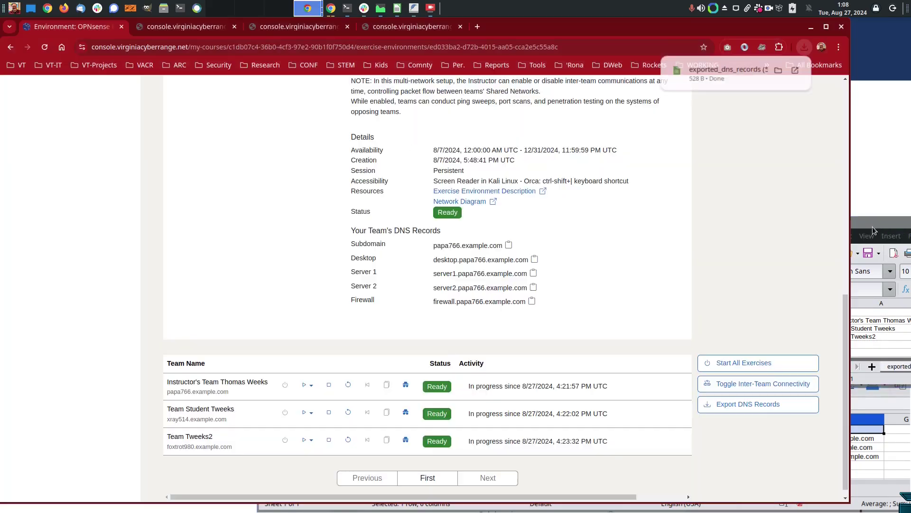
pyautogui.click(873, 228)
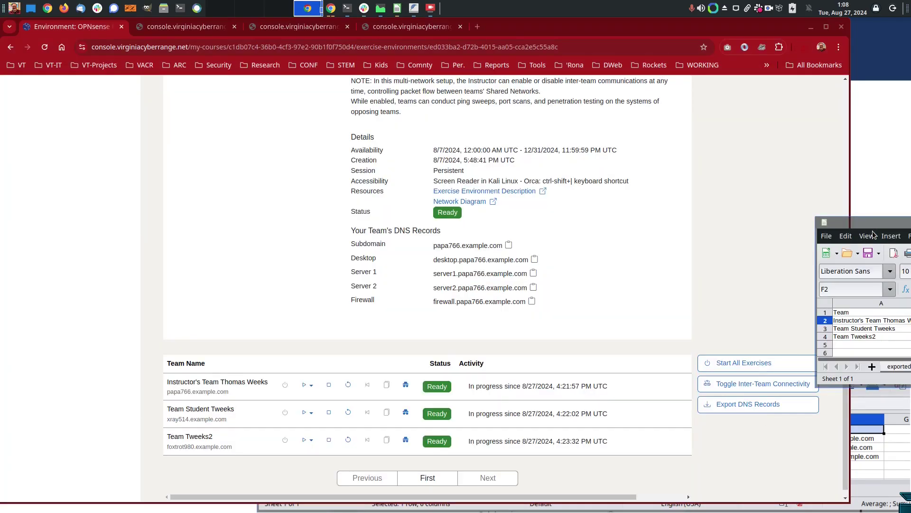
pyautogui.moveTo(873, 222); pyautogui.dragTo(187, 202)
pyautogui.click(416, 301)
pyautogui.click(389, 300)
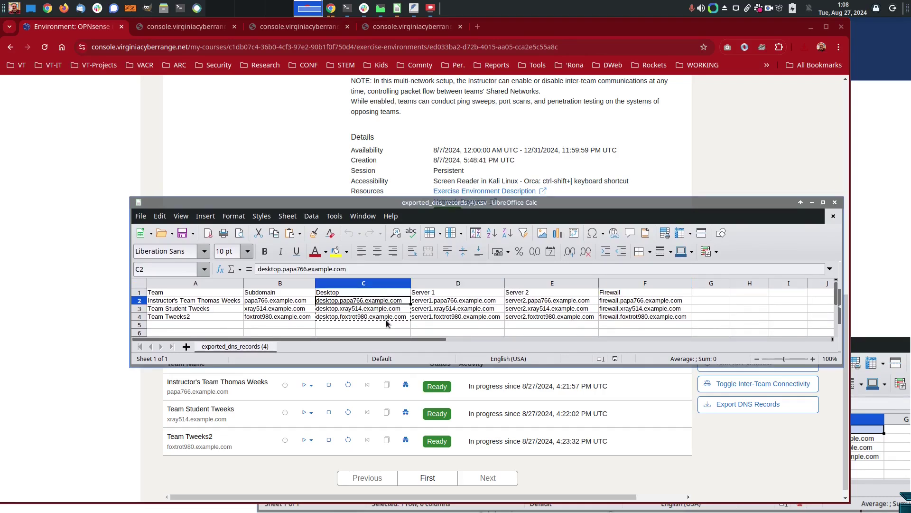
# - Move the exported DNS records spreadsheet mostly out of the way of the browser's environment page
pyautogui.moveTo(306, 208); pyautogui.dragTo(910, 279)
pyautogui.hotkey('alt', 'Tab')
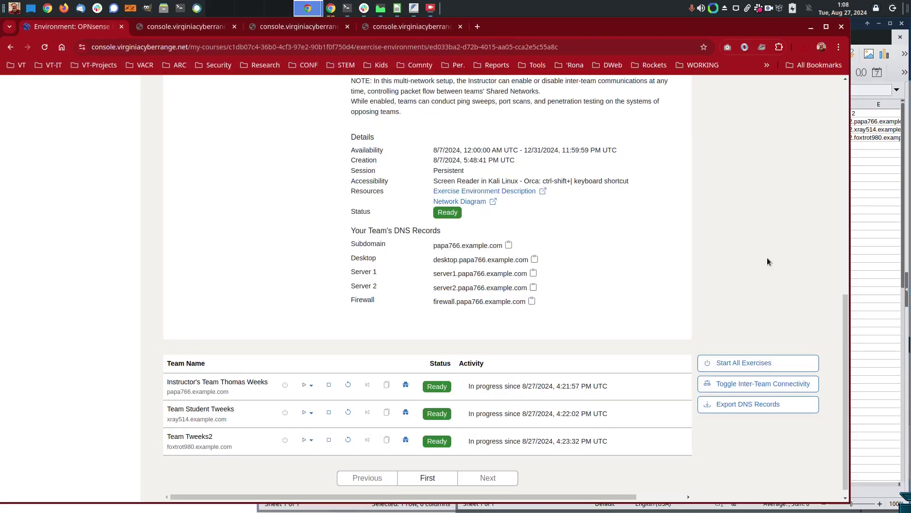
pyautogui.hotkey('alt', 'Tab')
pyautogui.moveTo(517, 193); pyautogui.dragTo(855, 310)
# - Bring the FeatherPad hostname list forward and select the three desktop hostnames for papa766, xray514 and foxtrot980
pyautogui.hotkey('alt', 'Tab')
pyautogui.hotkey('alt', 'Tab')
pyautogui.hotkey('alt', 'Tab')
pyautogui.hotkey('alt', 'Tab')
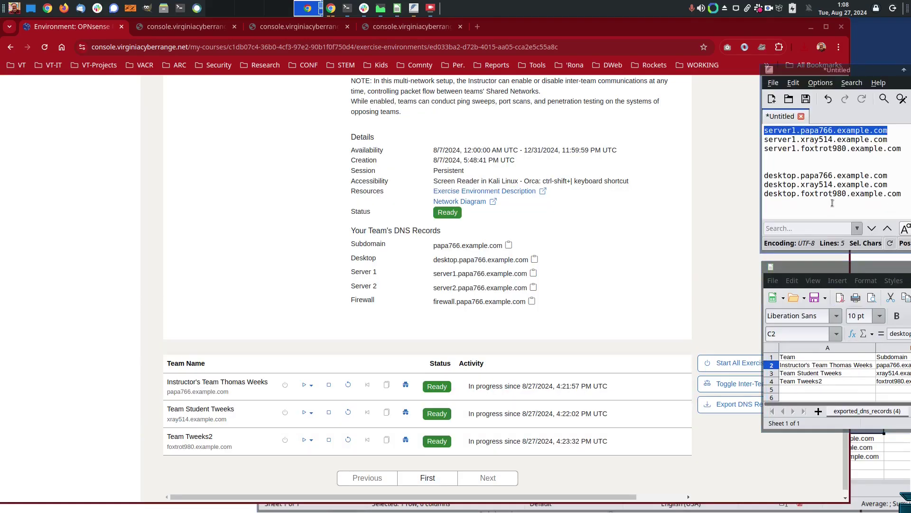
pyautogui.click(787, 166)
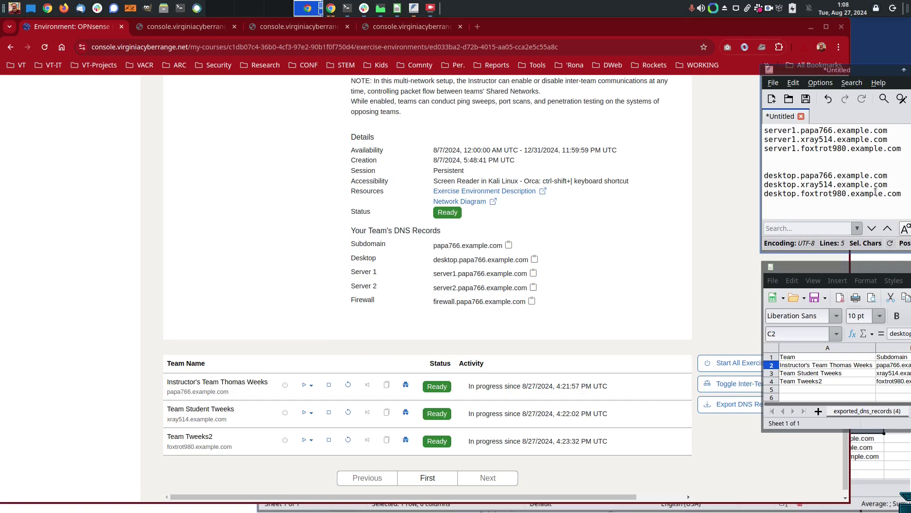
pyautogui.moveTo(902, 195); pyautogui.dragTo(763, 179)
# - Switch to the presentation, advance to the Using Inter-Network Systems in Class slide and reveal its student and instructor icons
pyautogui.hotkey('alt', 'Tab')
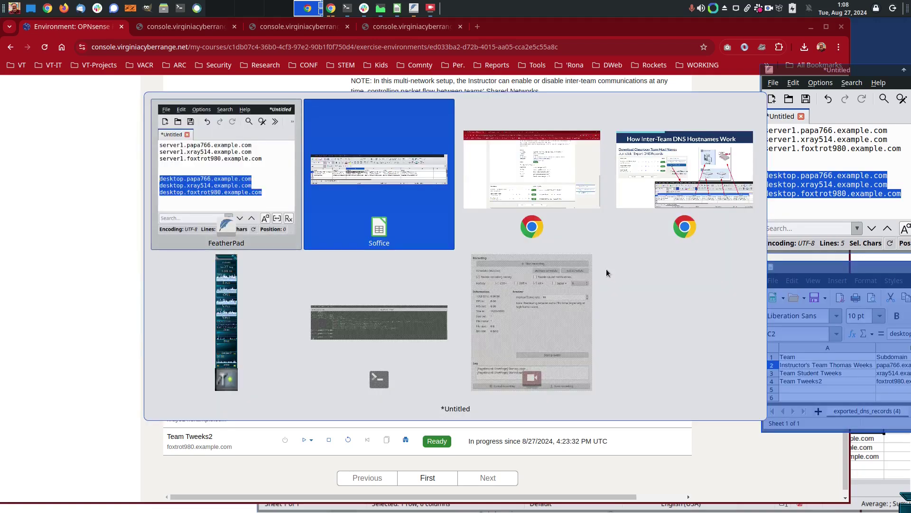
pyautogui.hotkey('alt', 'Tab')
pyautogui.hotkey('alt', 'Tab')
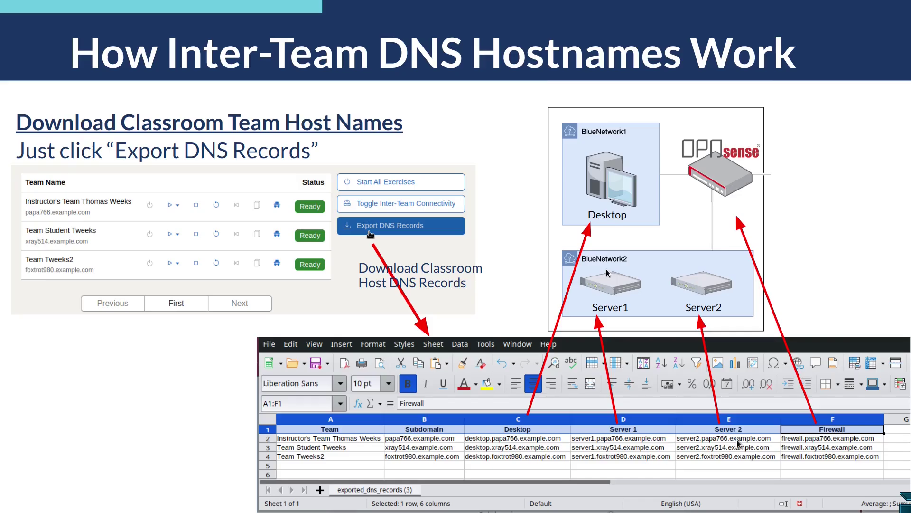
pyautogui.press('Right')
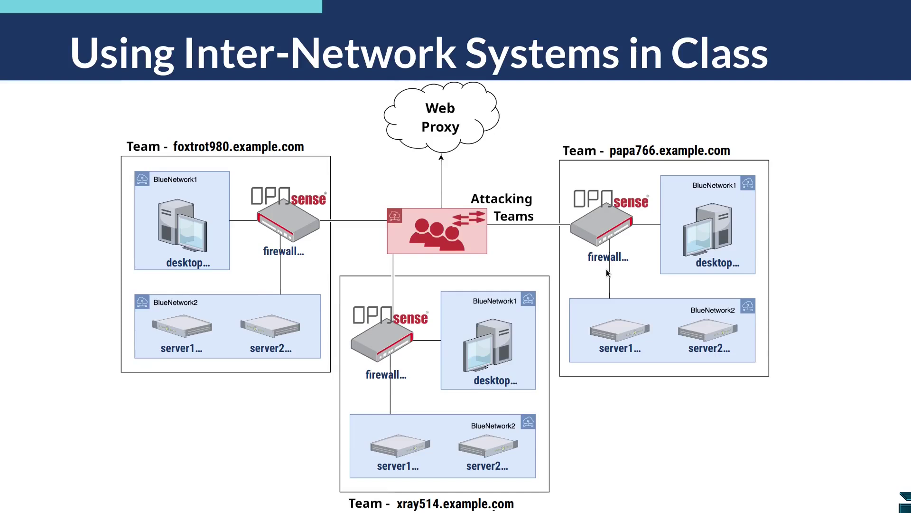
pyautogui.press('Right')
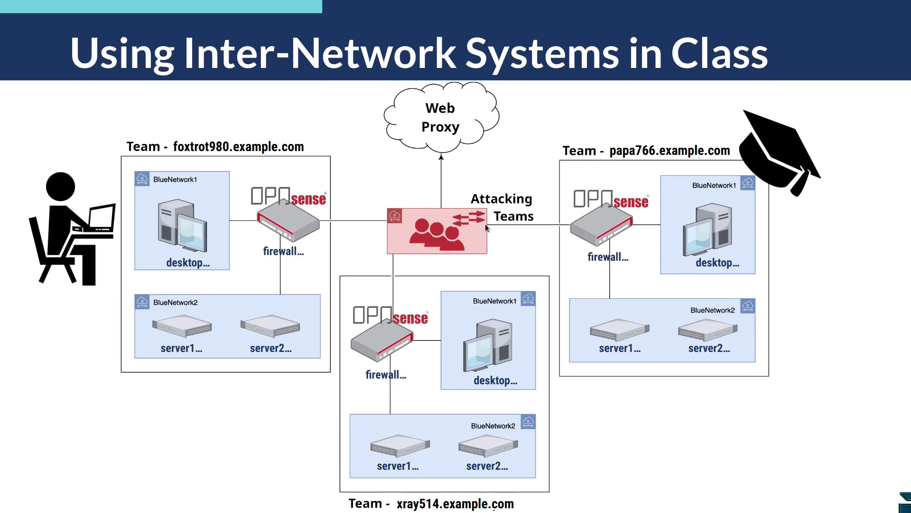
# - Return to the OPNsense environment page in Chrome and close the three old console sessions
pyautogui.hotkey('alt', 'Tab')
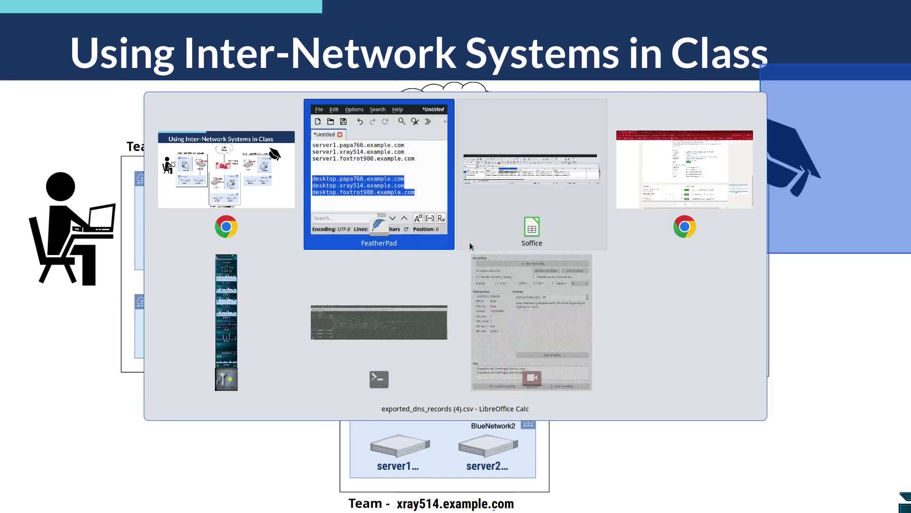
pyautogui.hotkey('alt', 'Tab')
pyautogui.hotkey('alt', 'Tab')
pyautogui.hotkey('alt', 'Tab')
pyautogui.hotkey('alt', 'Tab')
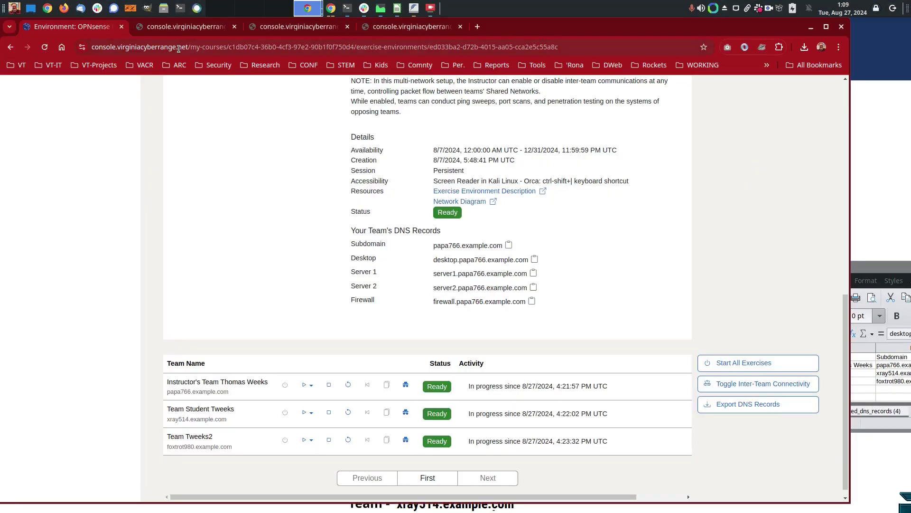
pyautogui.scroll(10, 138, 191)
pyautogui.scroll(-10, 138, 191)
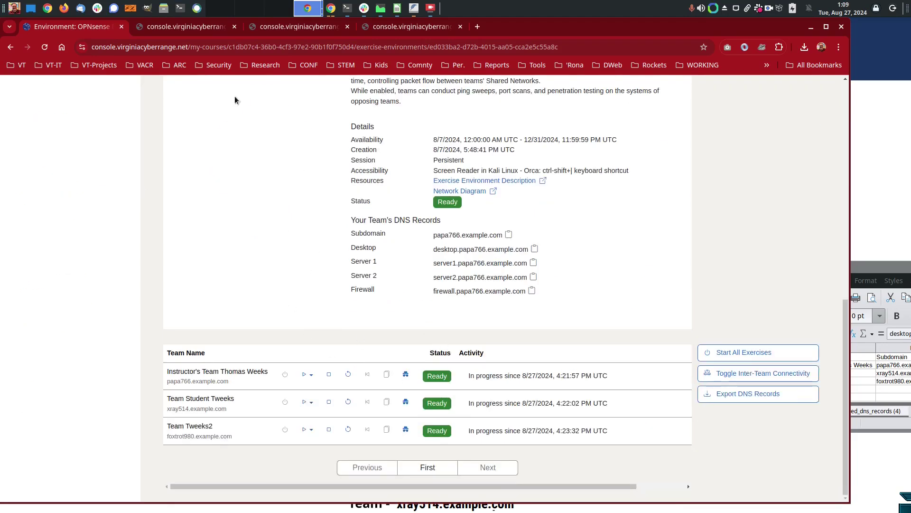
pyautogui.middleClick(198, 32)
pyautogui.middleClick(198, 32)
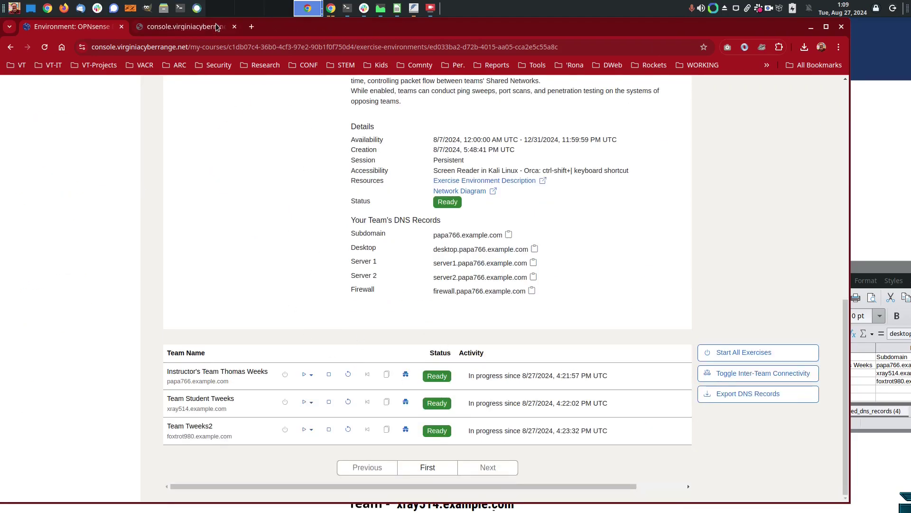
pyautogui.middleClick(219, 27)
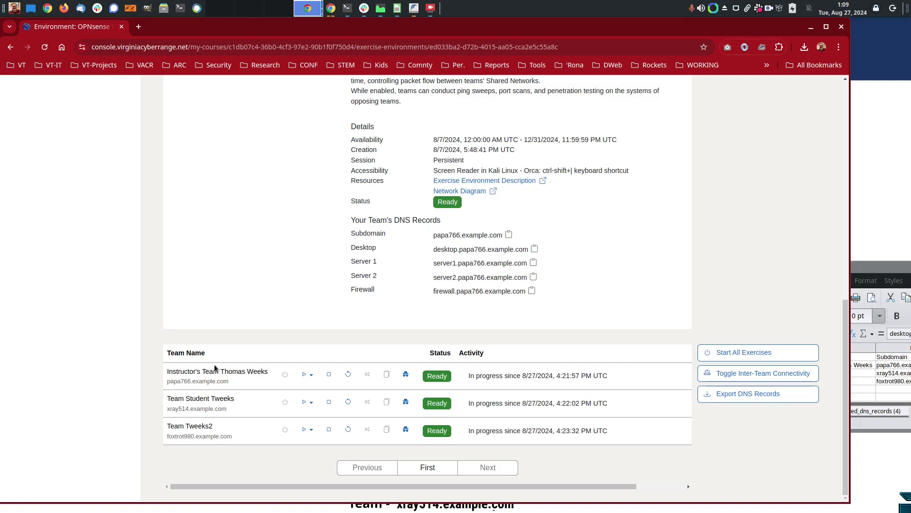
# - Launch the RDP desktop session for the instructor's team (papa766.example.com) and return to the environment page
pyautogui.click(308, 382)
pyautogui.click(327, 390)
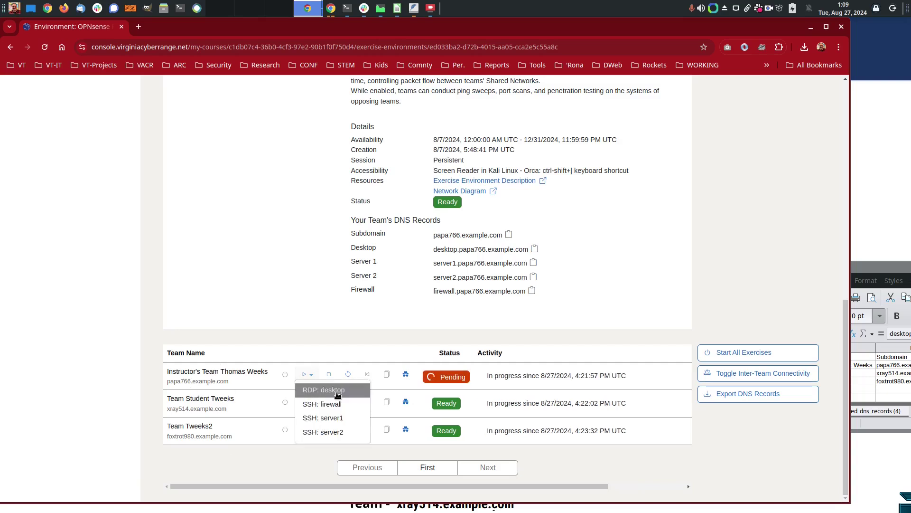
pyautogui.click(67, 32)
pyautogui.click(94, 433)
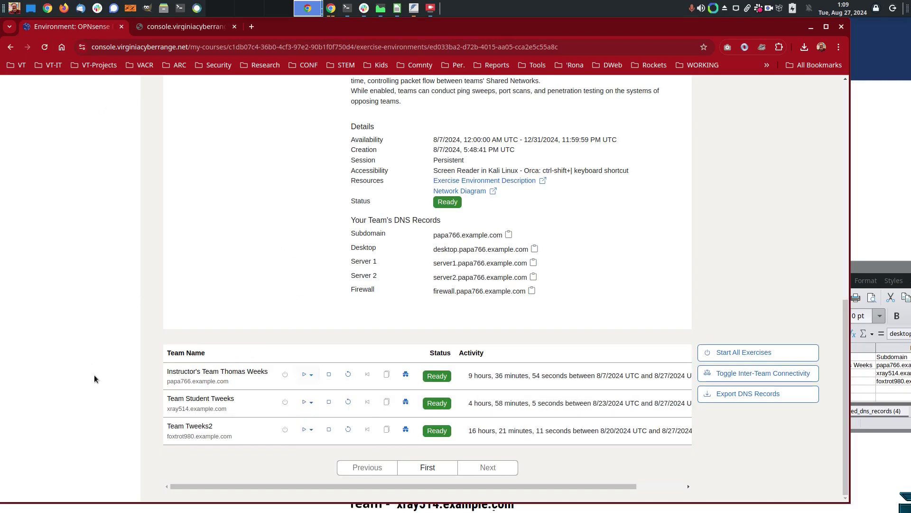
# - Launch RDP desktop sessions for the xray514.example.com and foxtrot980.example.com teams from the environment page
pyautogui.click(313, 406)
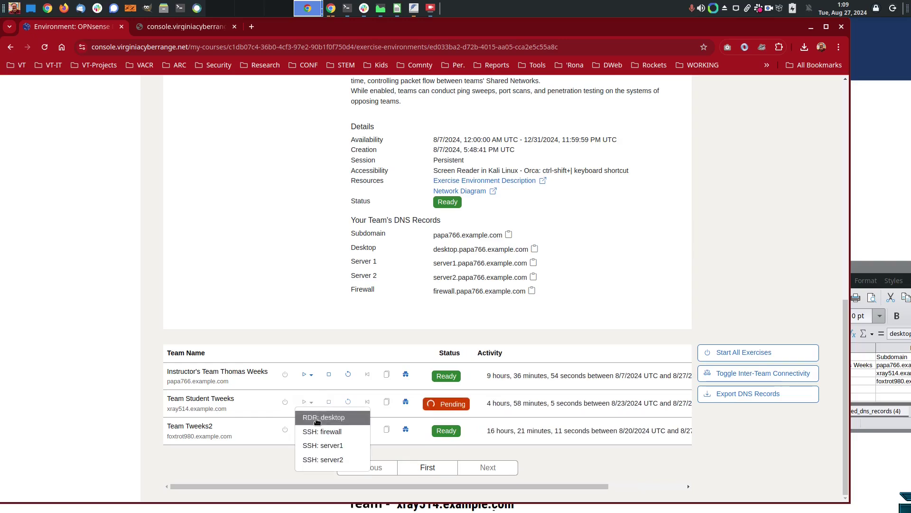
pyautogui.click(323, 417)
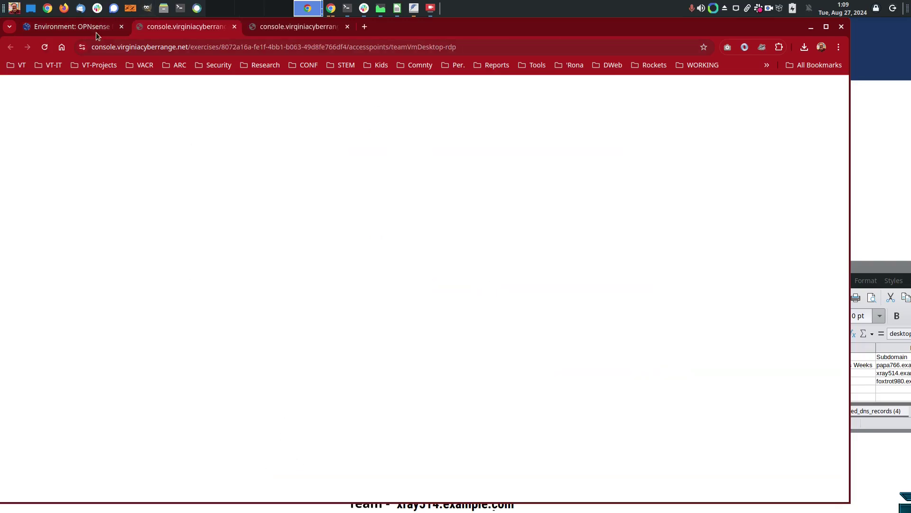
pyautogui.click(94, 27)
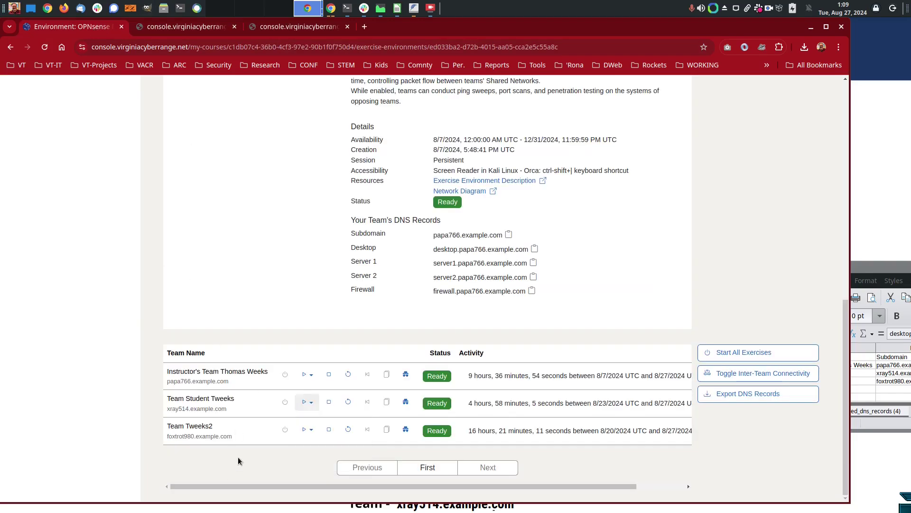
pyautogui.click(311, 429)
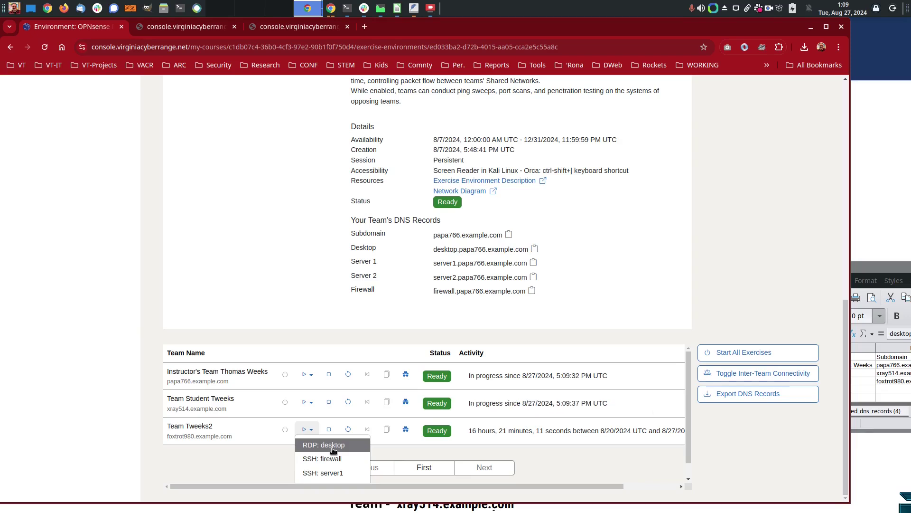
pyautogui.click(333, 447)
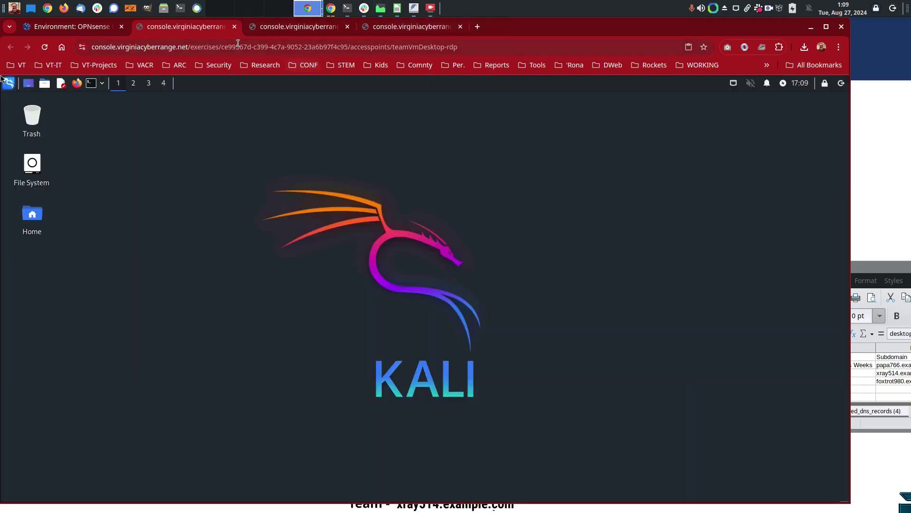
# - Open a terminal on the foxtrot980 Kali desktop, highlight the hostname in its prompt, and move the window away from the corner
pyautogui.click(90, 84)
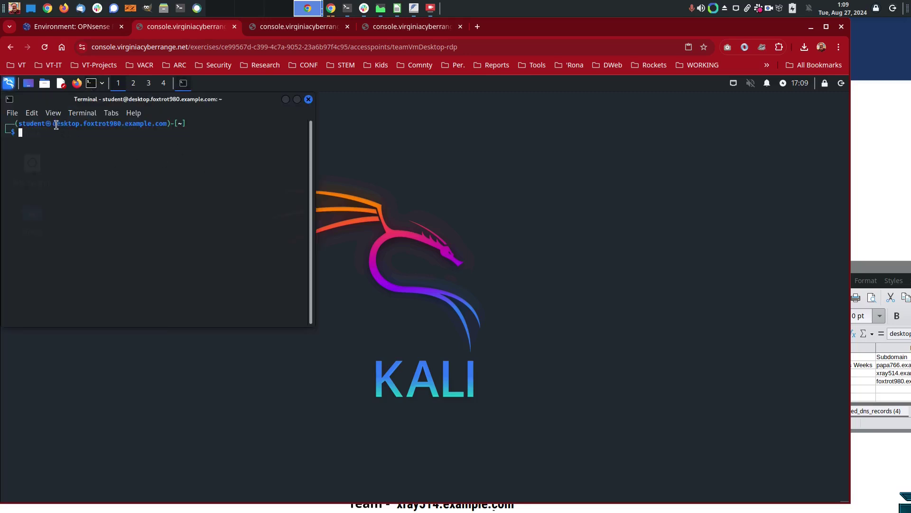
pyautogui.moveTo(56, 124); pyautogui.dragTo(165, 124)
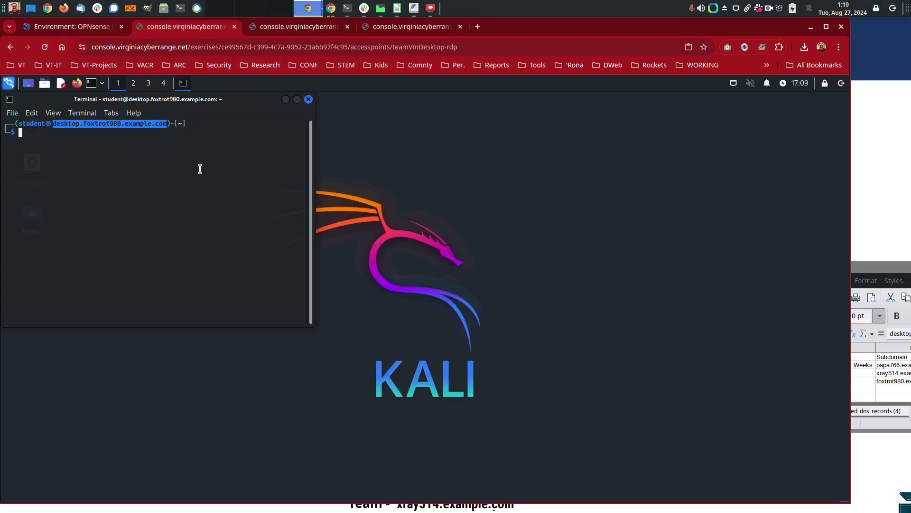
pyautogui.moveTo(180, 100); pyautogui.dragTo(215, 130)
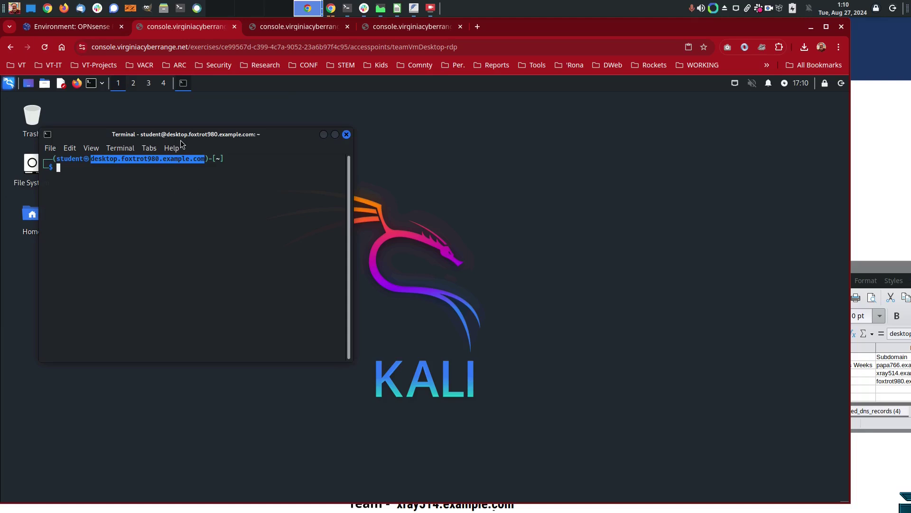
pyautogui.moveTo(181, 136); pyautogui.dragTo(335, 209)
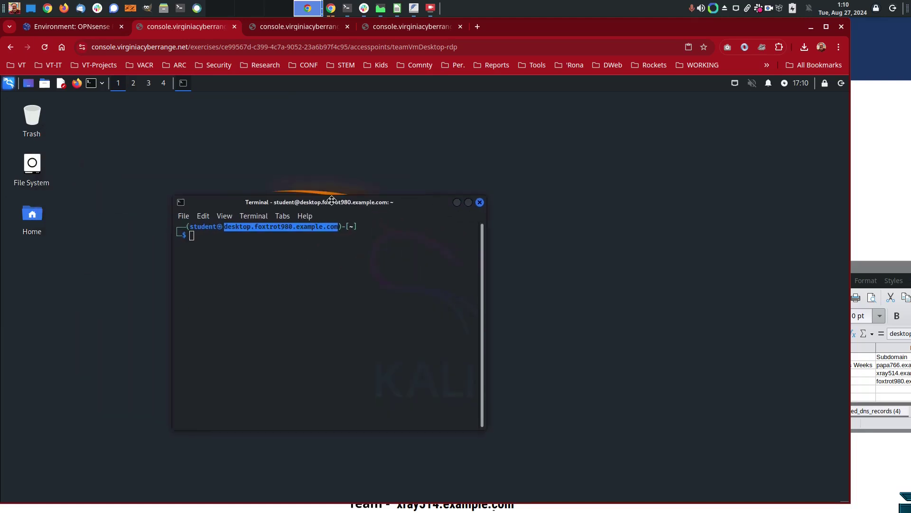
# - View the xray514 desktop's terminal, and on the papa766 desktop enlarge the terminal window to fill most of the screen
pyautogui.click(311, 28)
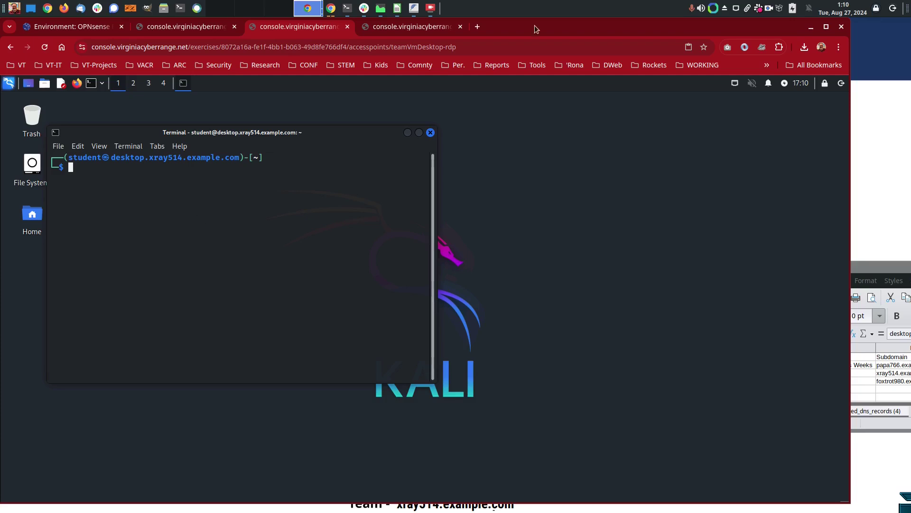
pyautogui.click(415, 28)
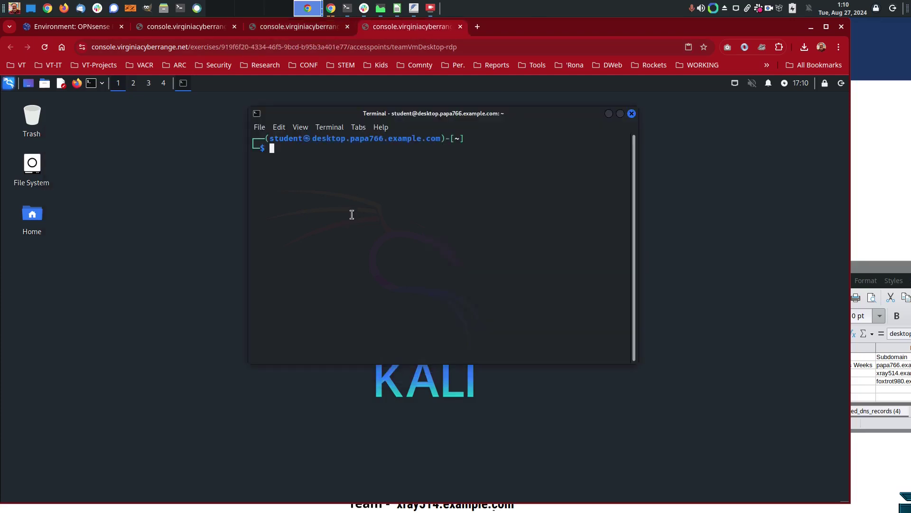
pyautogui.moveTo(396, 114); pyautogui.dragTo(176, 187)
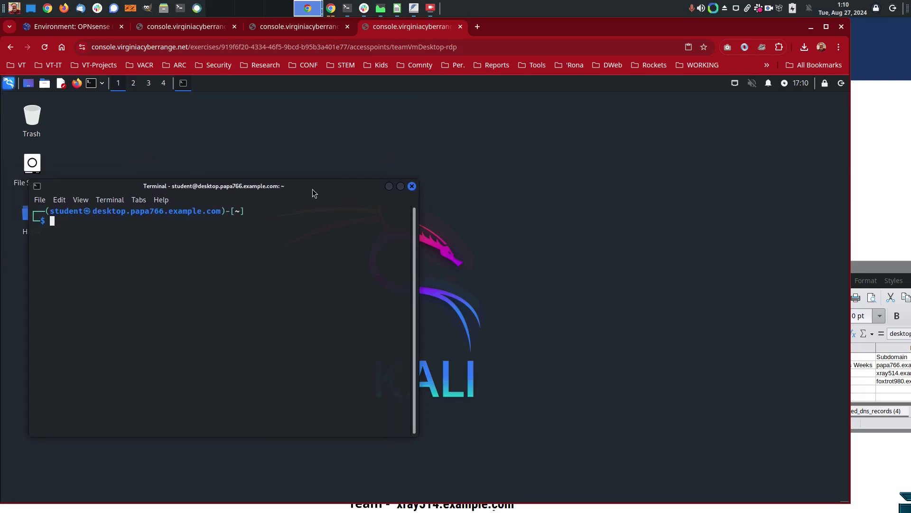
pyautogui.click(303, 166)
pyautogui.moveTo(300, 190); pyautogui.dragTo(285, 103)
pyautogui.moveTo(401, 342); pyautogui.dragTo(725, 424)
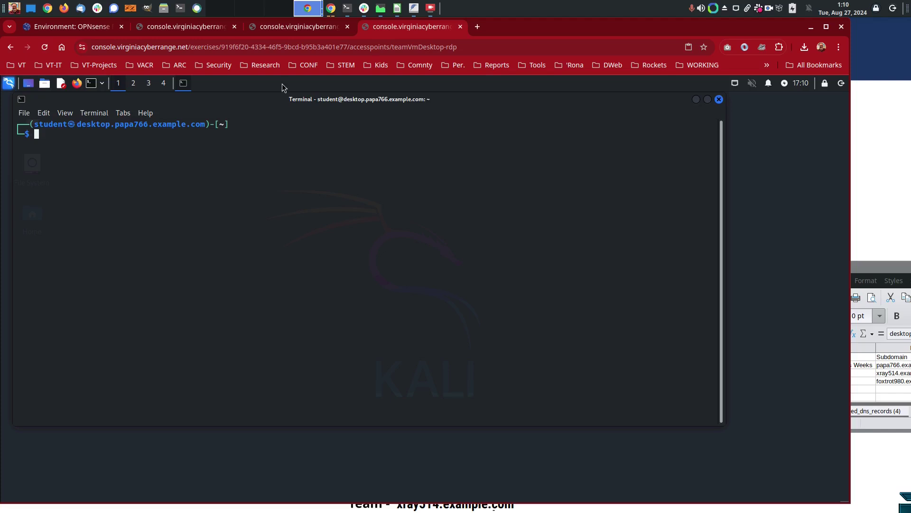
# - Select the hostname desktop.foxtrot980.example.com in the foxtrot980 terminal prompt and return to the papa766 desktop
pyautogui.click(185, 28)
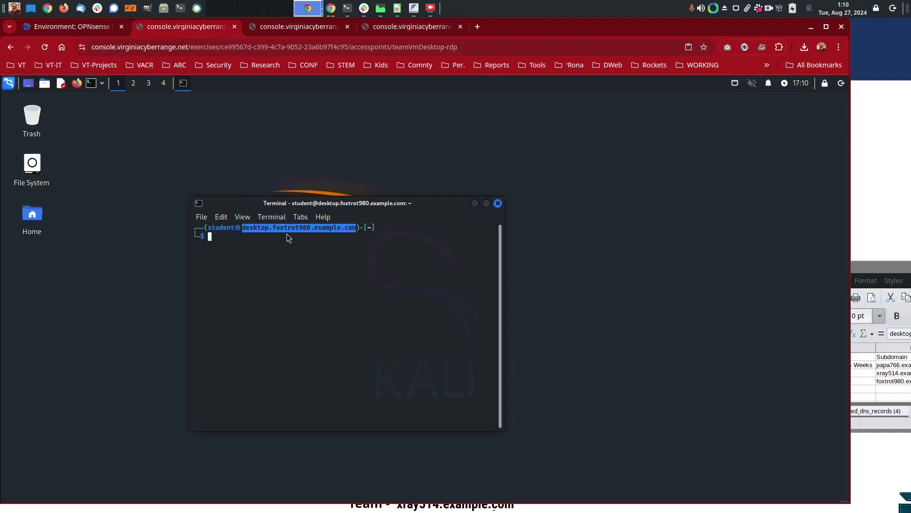
pyautogui.click(350, 232)
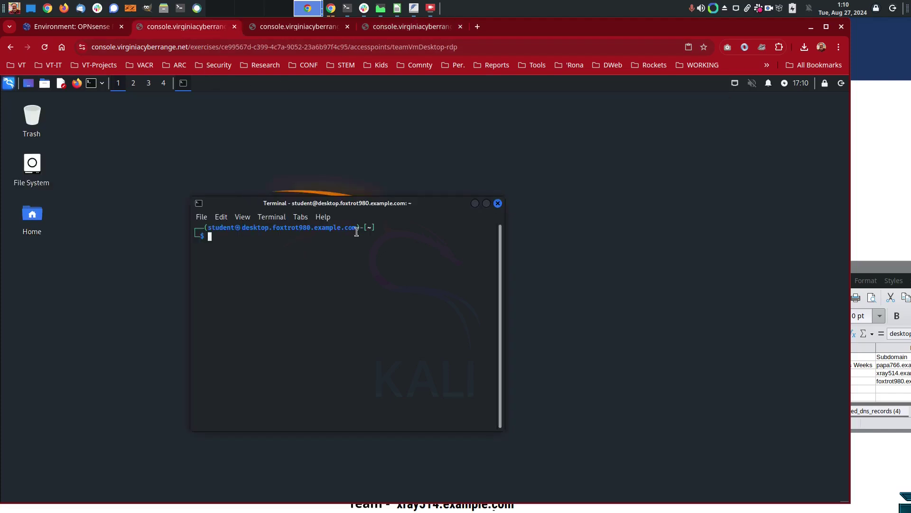
pyautogui.moveTo(355, 227); pyautogui.dragTo(241, 228)
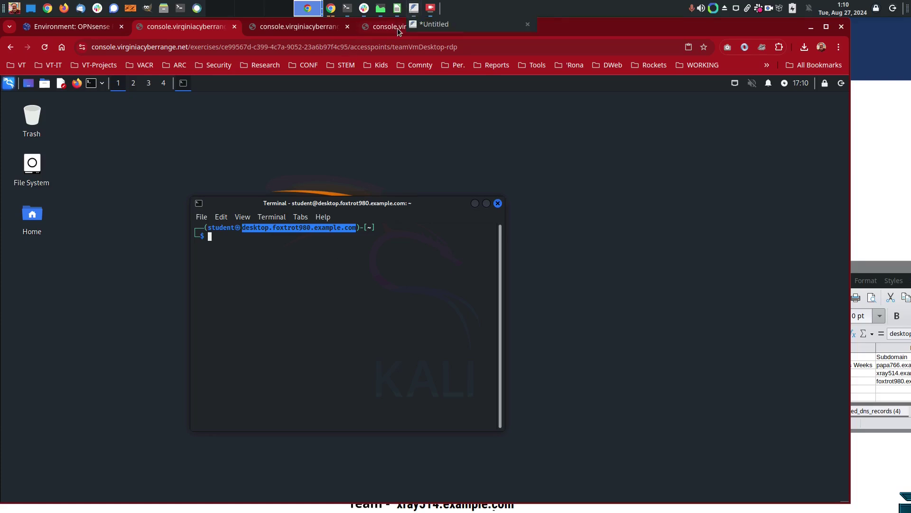
pyautogui.click(373, 30)
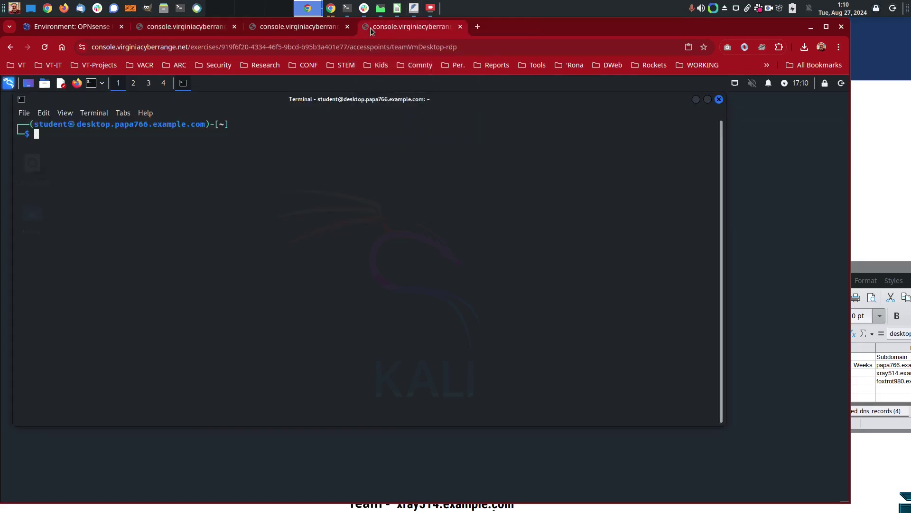
# - Start pinging desktop.foxtrot980.example.com from the papa766 terminal
pyautogui.write('pinmg')
pyautogui.press('BackSpace')
pyautogui.press('BackSpace')
pyautogui.press('BackSpace')
pyautogui.write('g')
pyautogui.write('desktop.foxtrot980.example.com')
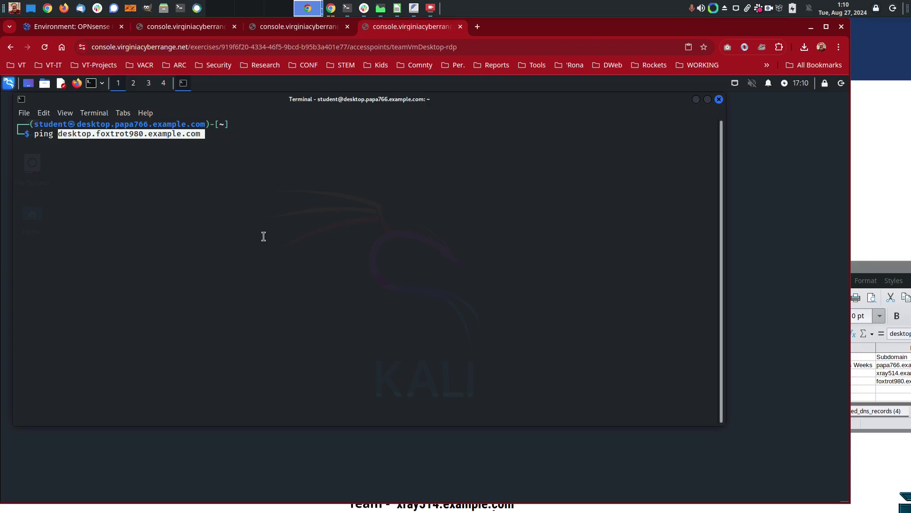
pyautogui.press('Return')
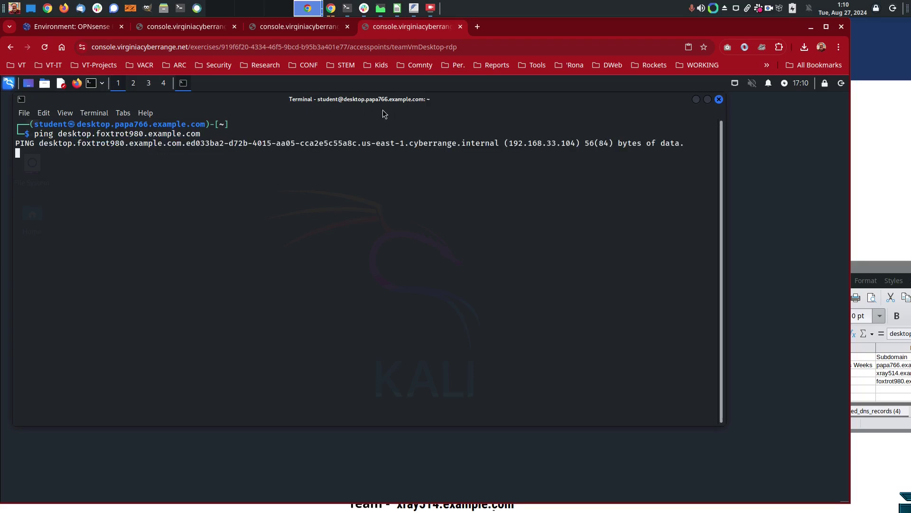
# - Enable inter-team connectivity on the environment page and return to the ping running on the papa766 desktop
pyautogui.click(83, 28)
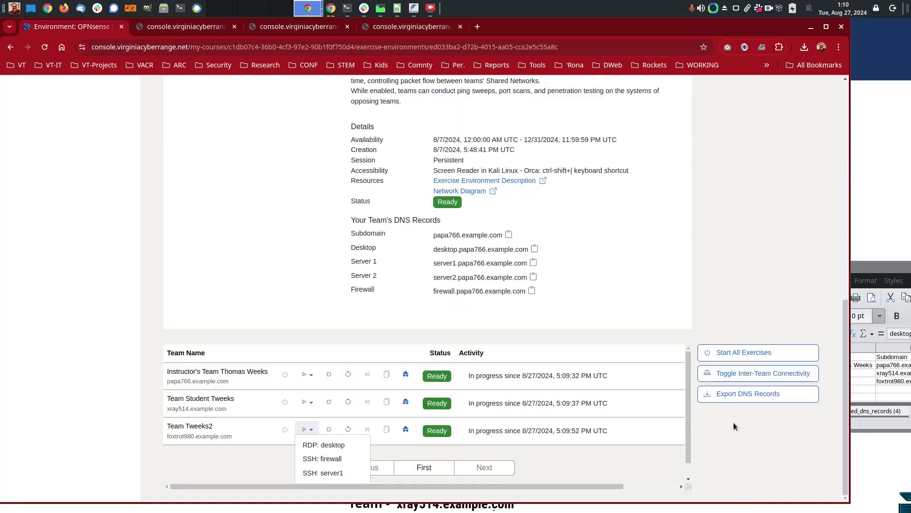
pyautogui.click(739, 380)
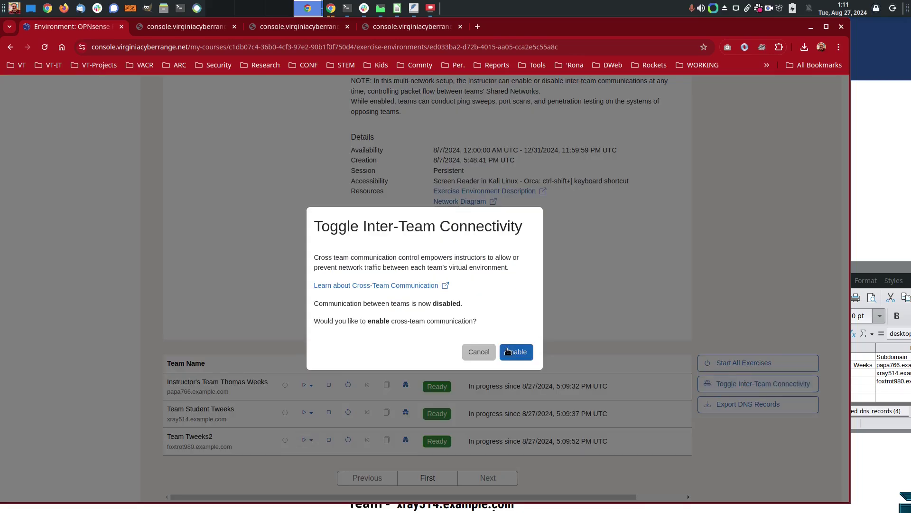
pyautogui.click(508, 351)
pyautogui.click(363, 28)
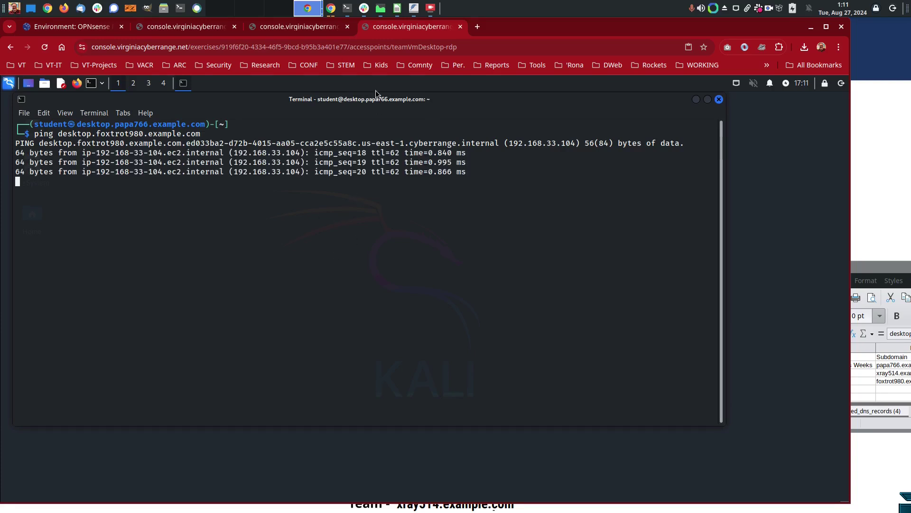
# - Show the network diagram slide, then copy the papa766, xray514 and foxtrot980 desktop hostnames from the untitled text file
pyautogui.hotkey('alt', 'Tab')
pyautogui.hotkey('alt', 'Tab')
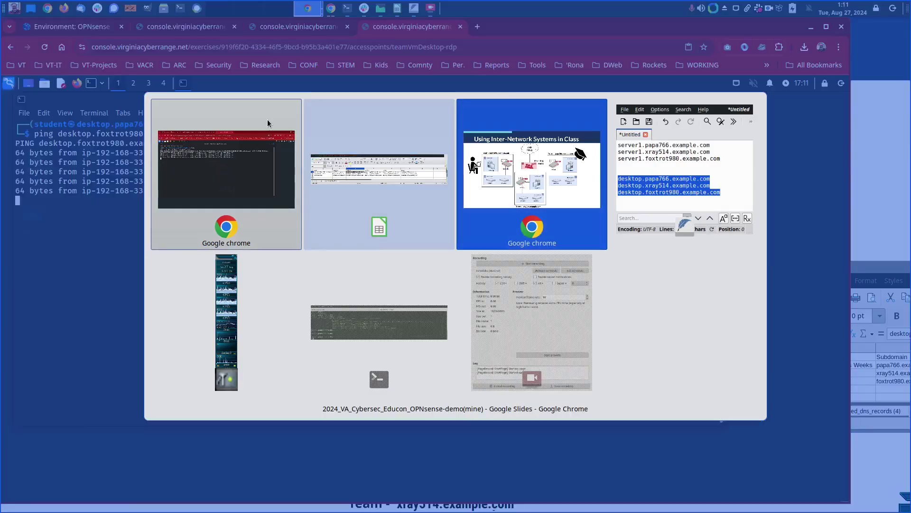
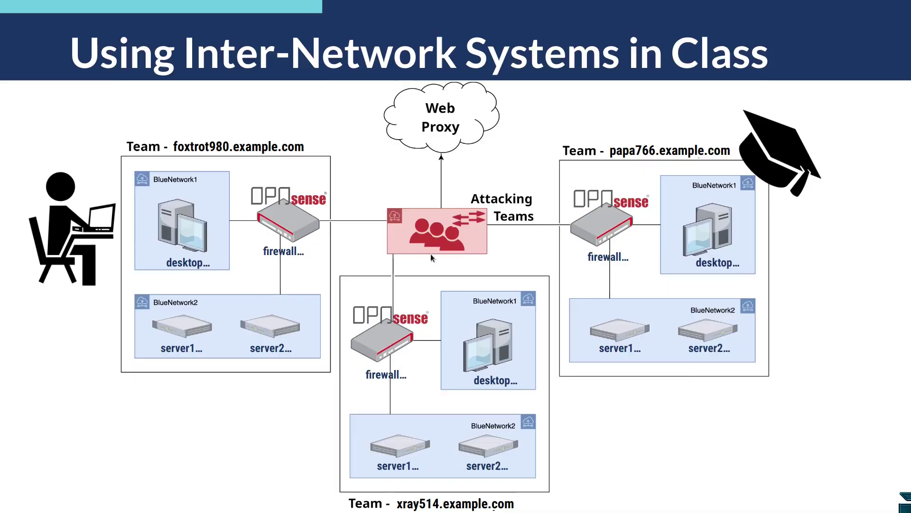
pyautogui.hotkey('alt', 'Tab')
pyautogui.hotkey('alt', 'Tab')
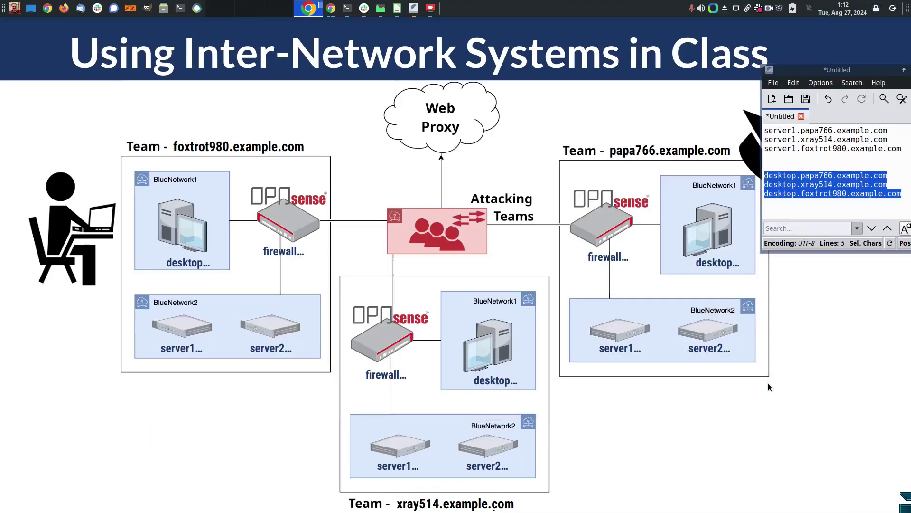
pyautogui.click(827, 208)
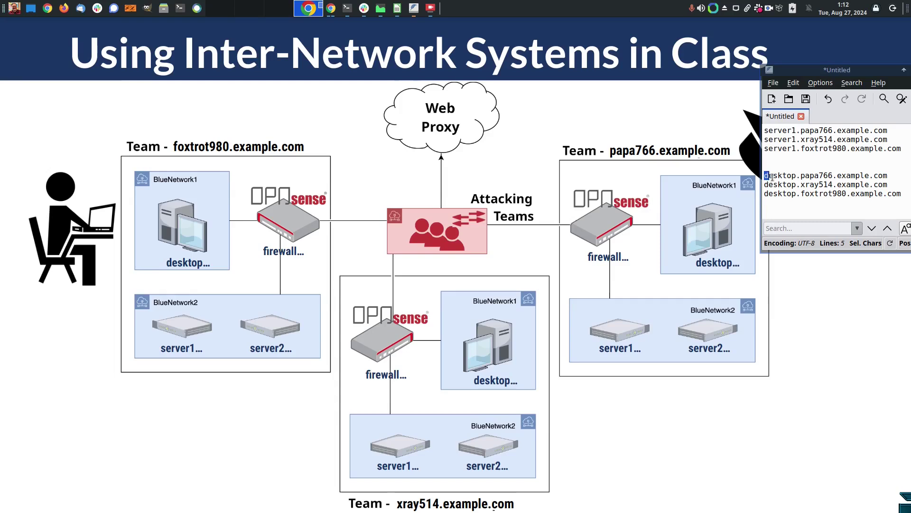
pyautogui.moveTo(765, 175); pyautogui.dragTo(901, 194)
pyautogui.hotkey('ctrl', 'c')
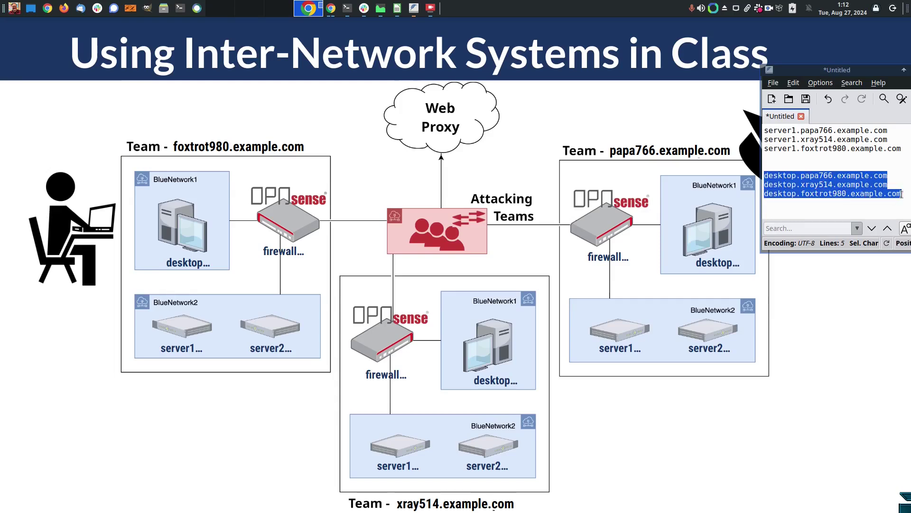
# - In the papa766 terminal, run a for loop over the three copied desktop hostnames that executes ping -c 1 $i for each
pyautogui.click(579, 163)
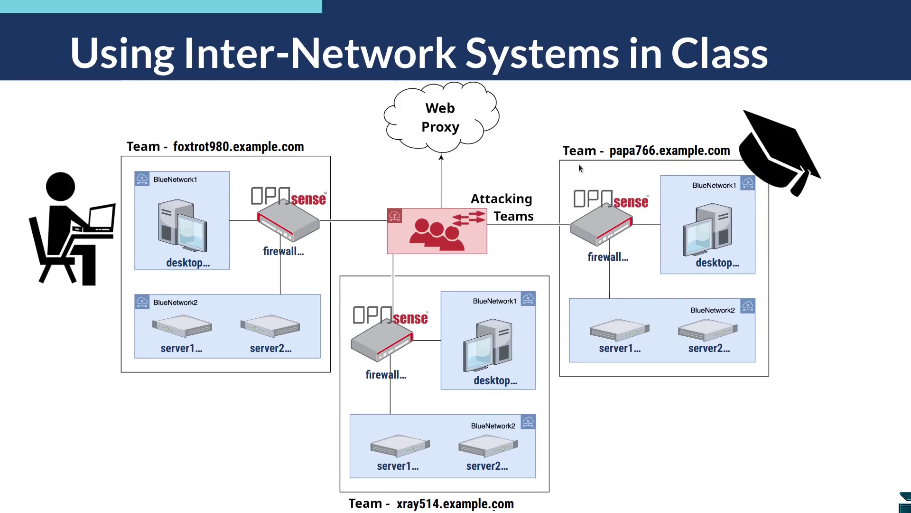
pyautogui.hotkey('alt', 'Tab')
pyautogui.hotkey('alt', 'Tab')
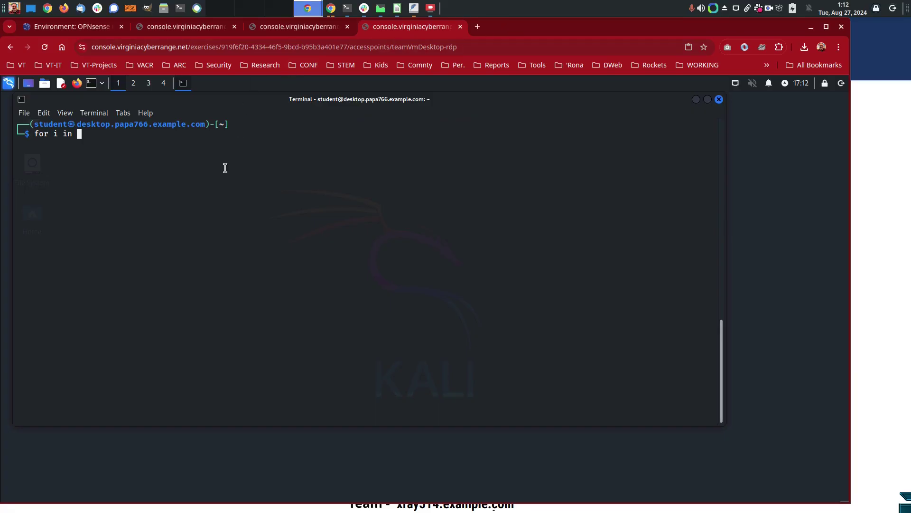
pyautogui.hotkey('alt', 'Tab')
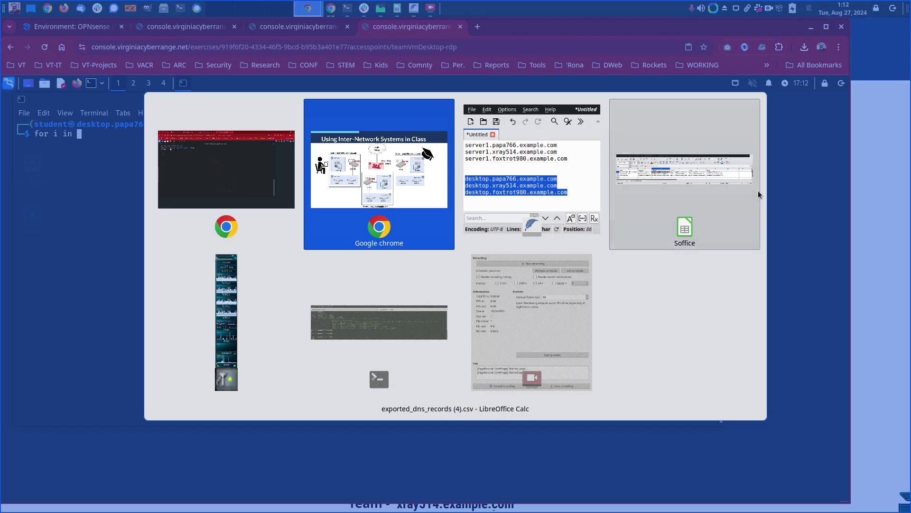
pyautogui.hotkey('alt', 'Tab')
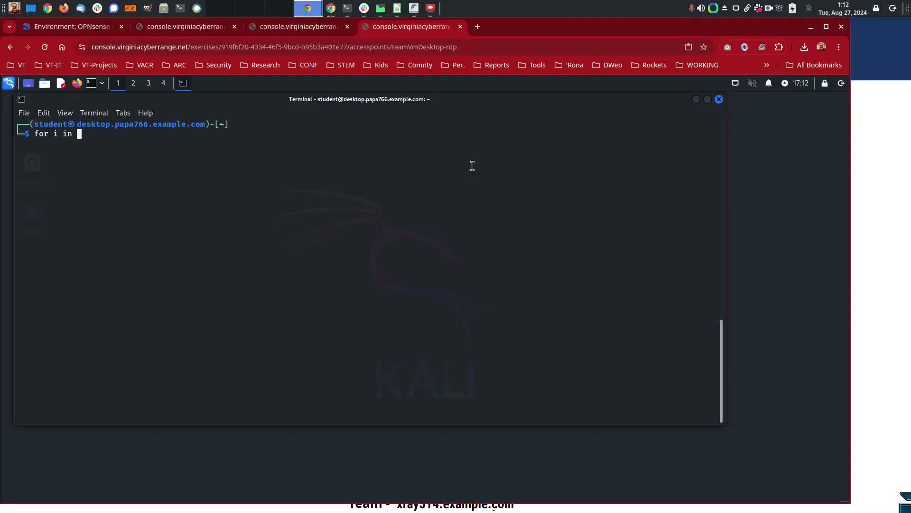
pyautogui.hotkey('ctrl', 'shift', 'v')
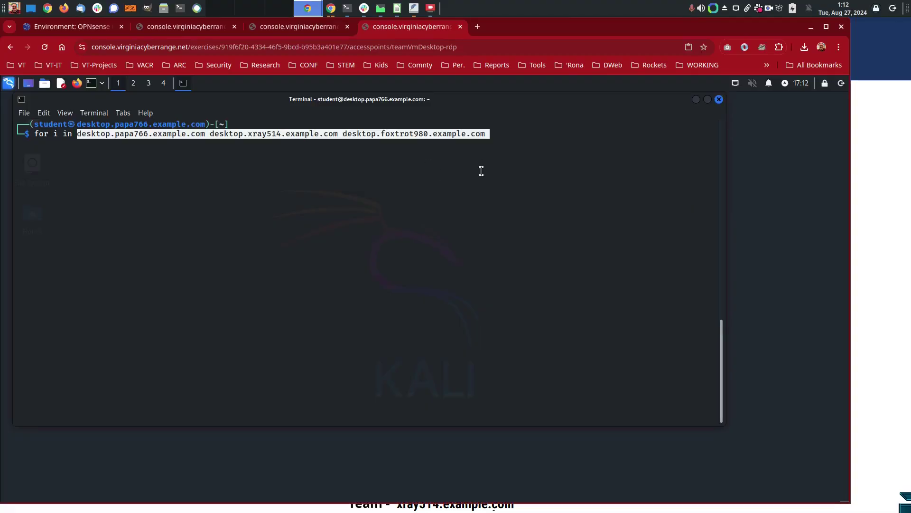
pyautogui.write('; do')
pyautogui.press('Return')
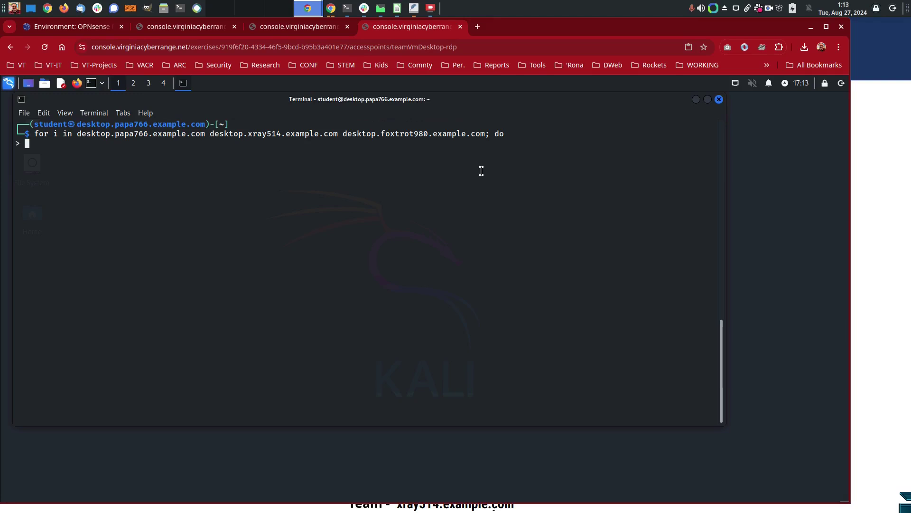
pyautogui.write('ping -c 1 $i')
pyautogui.press('Return')
pyautogui.write('done')
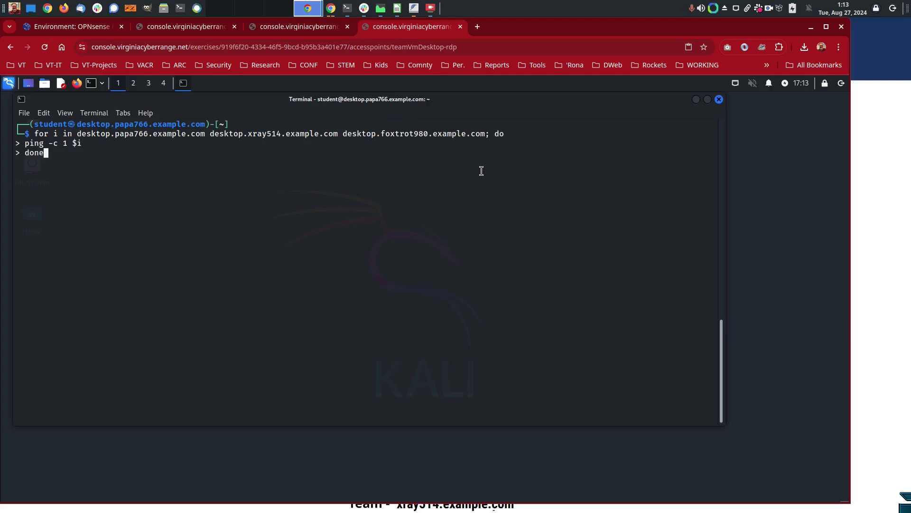
pyautogui.press('Return')
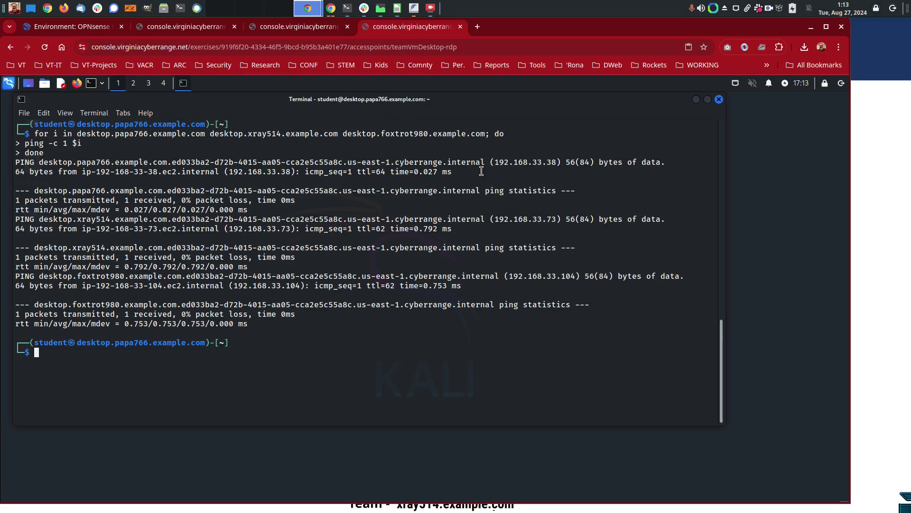
# - Recall the ping loop, prefix it with watch, add backslashes before -c and the semicolon after $i, and run it
pyautogui.press('Up')
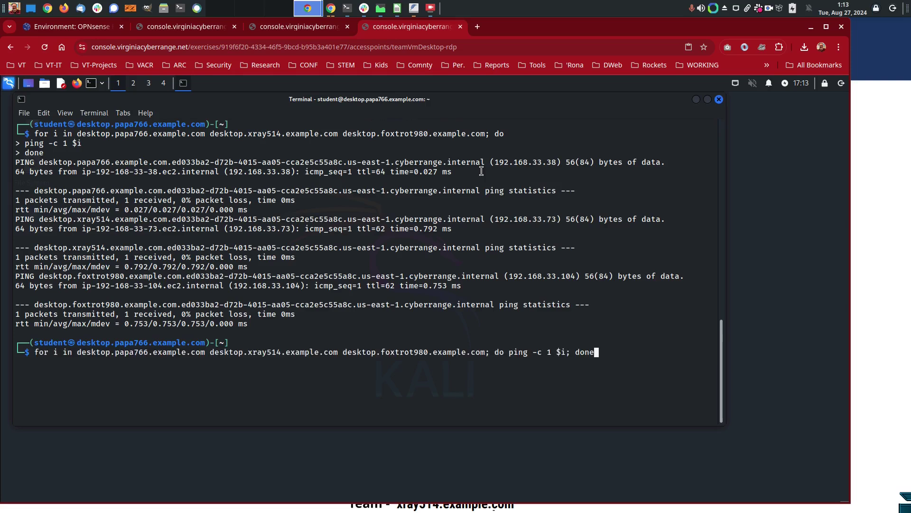
pyautogui.press('Home')
pyautogui.write('watch')
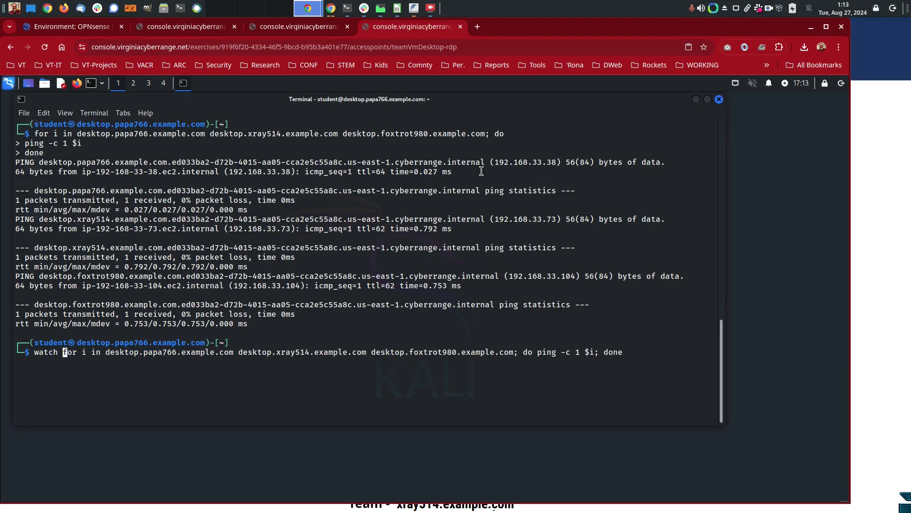
pyautogui.press('Right')
pyautogui.press('Right')
pyautogui.press('Right')
pyautogui.press('Right')
pyautogui.press('Right')
pyautogui.press('Right')
pyautogui.press('Right')
pyautogui.press('Right')
pyautogui.press('Right')
pyautogui.press('Right')
pyautogui.press('Right')
pyautogui.press('Right')
pyautogui.press('Right')
pyautogui.press('Right')
pyautogui.press('Right')
pyautogui.press('Right')
pyautogui.press('Right')
pyautogui.press('Right')
pyautogui.press('Right')
pyautogui.press('Right')
pyautogui.press('End')
pyautogui.press('Left')
pyautogui.press('Left')
pyautogui.press('Left')
pyautogui.press('Left')
pyautogui.press('Left')
pyautogui.press('Left')
pyautogui.press('Left')
pyautogui.press('Left')
pyautogui.press('Left')
pyautogui.press('Left')
pyautogui.press('Left')
pyautogui.press('Left')
pyautogui.press('Left')
pyautogui.write('\\')
pyautogui.press('Right')
pyautogui.press('Right')
pyautogui.press('Right')
pyautogui.press('Right')
pyautogui.press('Right')
pyautogui.press('Right')
pyautogui.press('Right')
pyautogui.write('\\')
pyautogui.press('Return')
# - Recall the watch command, escape the semicolon after desktop.foxtrot980.example.com, run it, and stop it after viewing the output
pyautogui.press('Up')
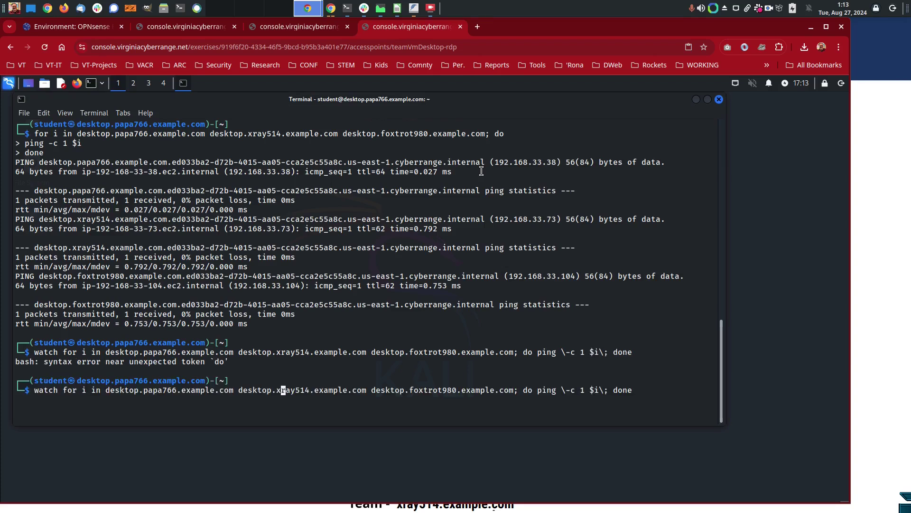
pyautogui.press('Left')
pyautogui.press('Left')
pyautogui.press('Left')
pyautogui.press('Left')
pyautogui.press('Left')
pyautogui.press('Left')
pyautogui.press('Left')
pyautogui.press('Left')
pyautogui.press('Left')
pyautogui.press('Left')
pyautogui.press('Left')
pyautogui.press('Left')
pyautogui.press('Left')
pyautogui.press('Left')
pyautogui.press('Left')
pyautogui.press('Left')
pyautogui.press('Left')
pyautogui.press('Left')
pyautogui.press('Left')
pyautogui.press('Left')
pyautogui.write('\\')
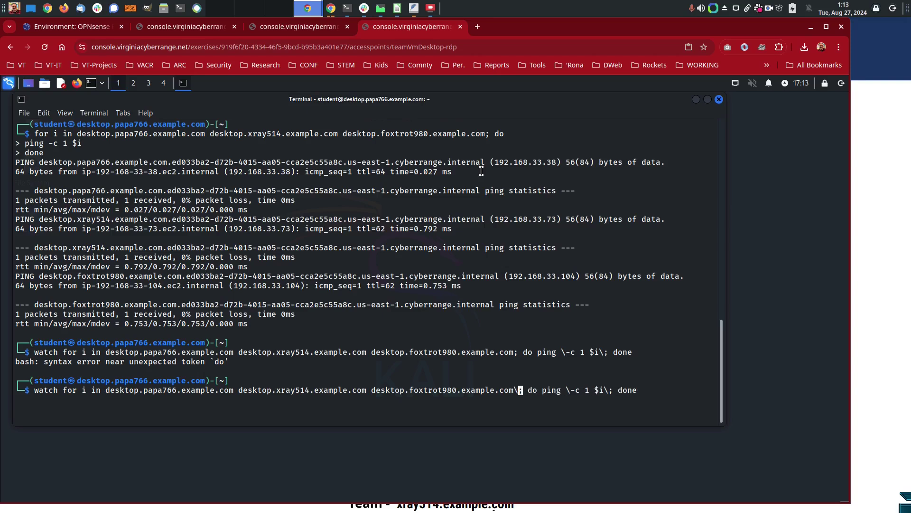
pyautogui.press('Return')
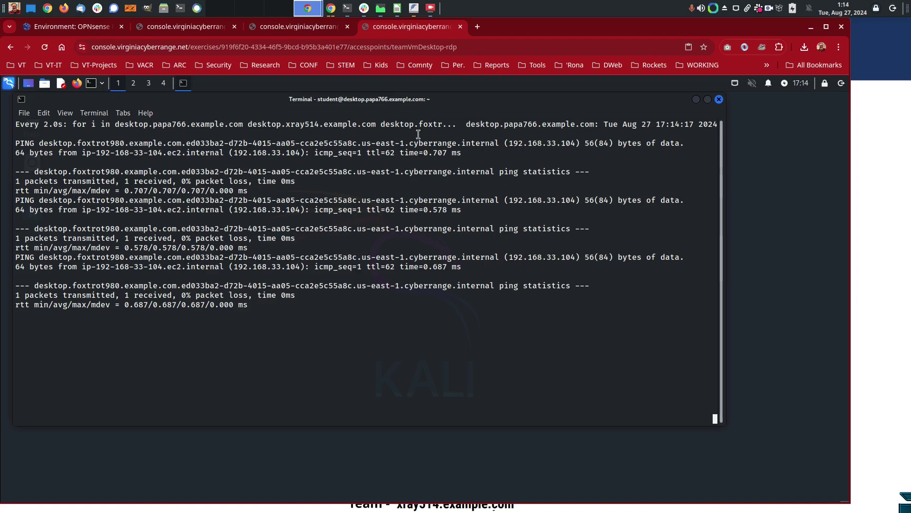
pyautogui.hotkey('ctrl', 'c')
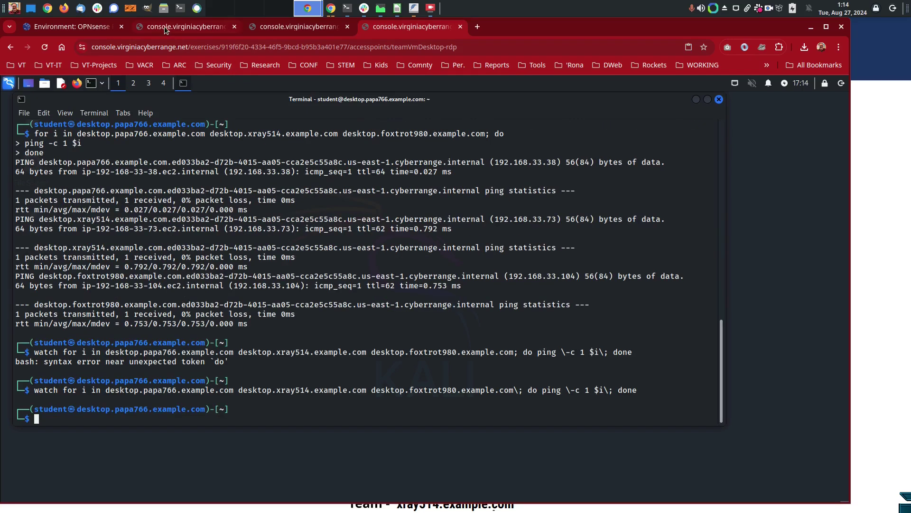
# - Move the terminal window on the foxtrot980 desktop closer to the corner, and return to the environment page
pyautogui.click(164, 27)
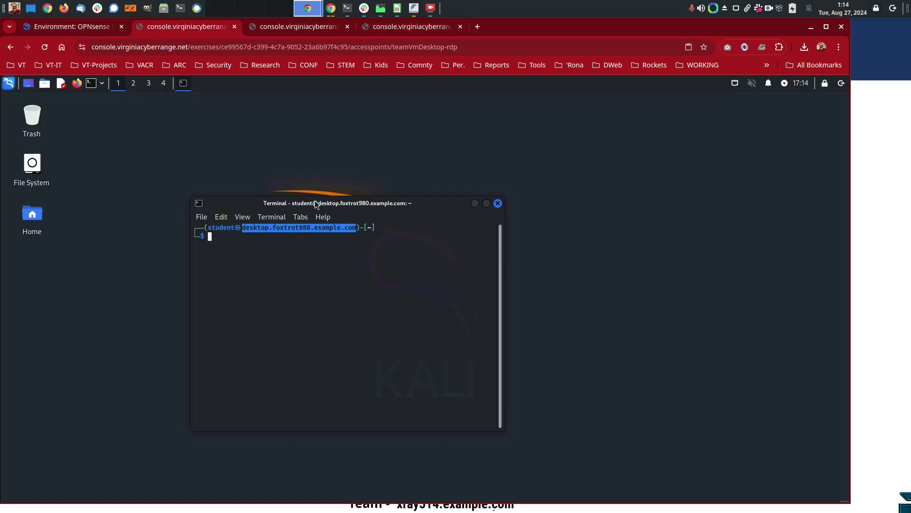
pyautogui.moveTo(316, 204); pyautogui.dragTo(159, 162)
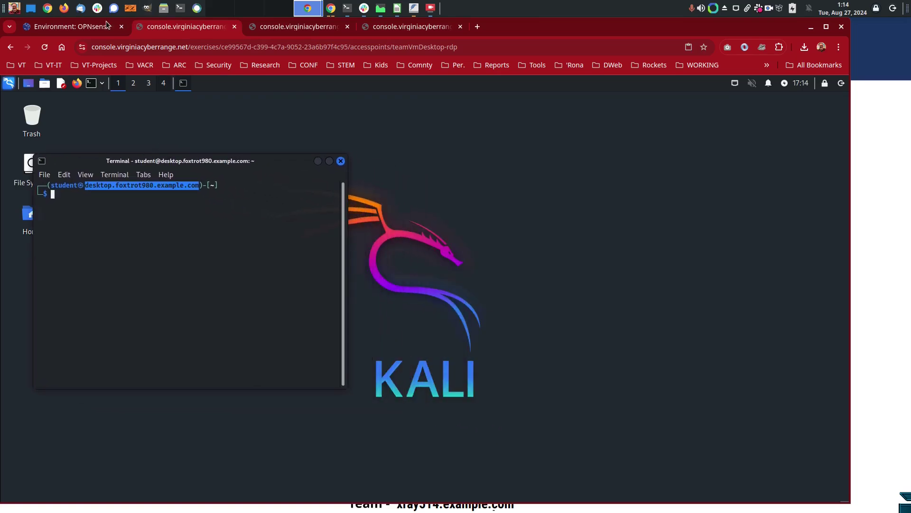
pyautogui.click(106, 26)
pyautogui.click(519, 325)
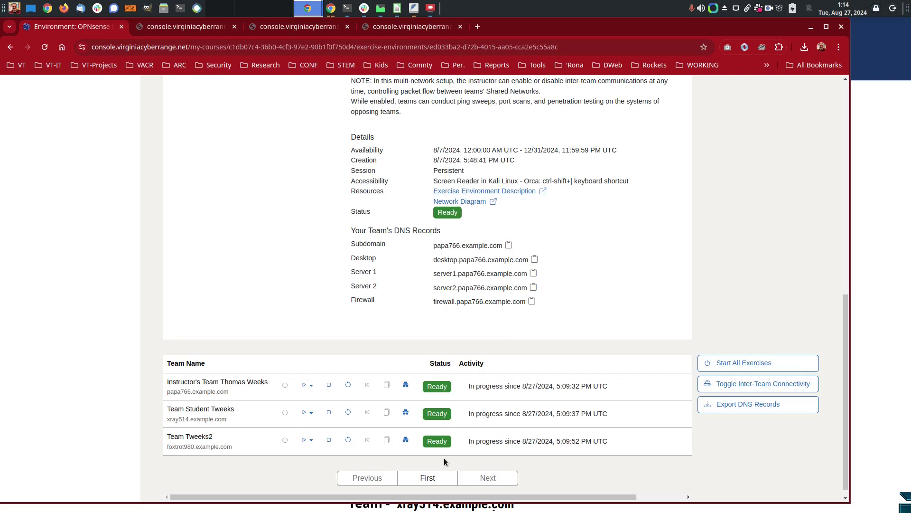
# - Open an SSH session to the firewall of the foxtrot980.example.com team and bring up a fresh prompt
pyautogui.click(311, 441)
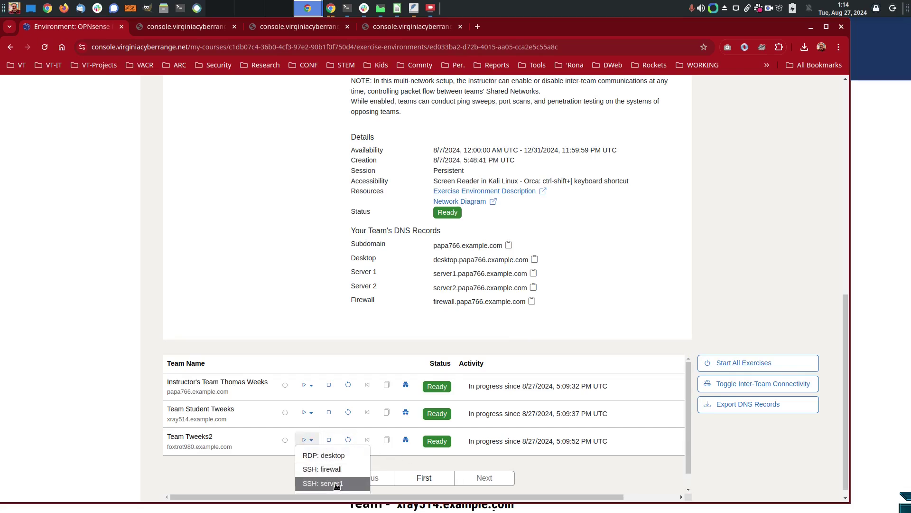
pyautogui.scroll(-1, 738, 428)
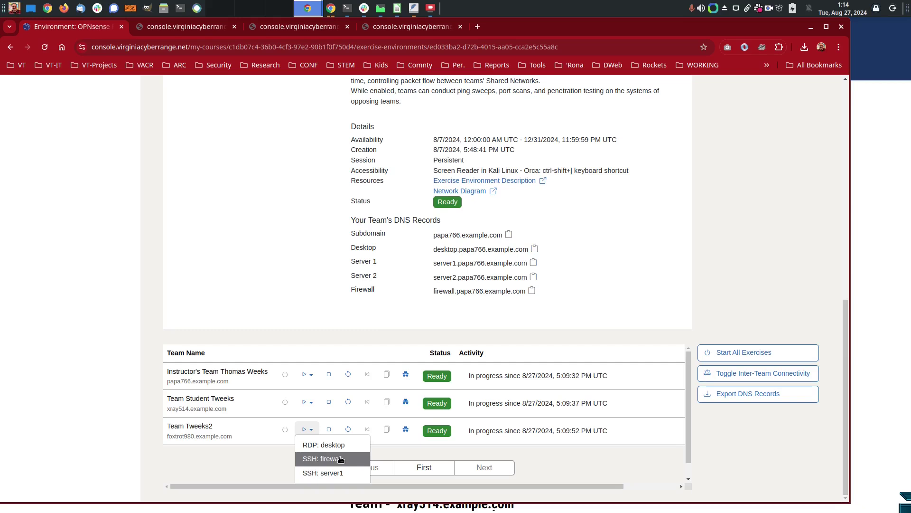
pyautogui.click(341, 441)
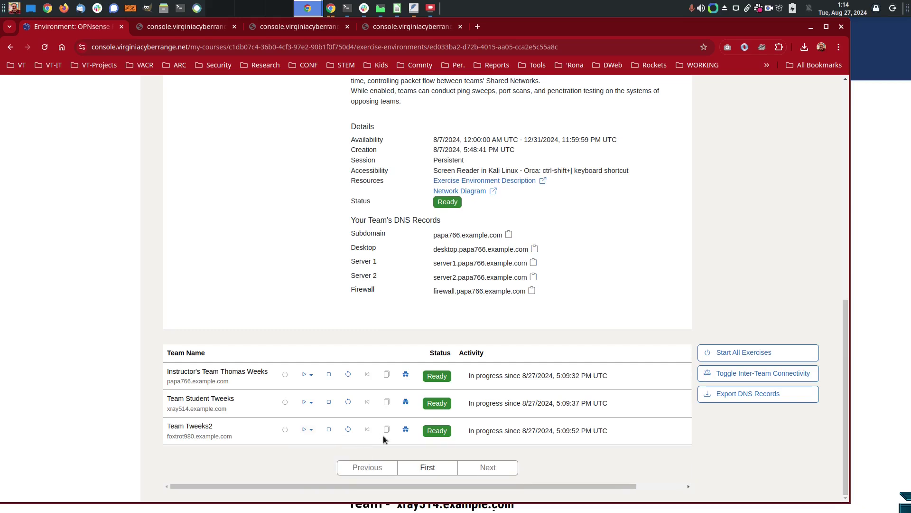
pyautogui.click(308, 429)
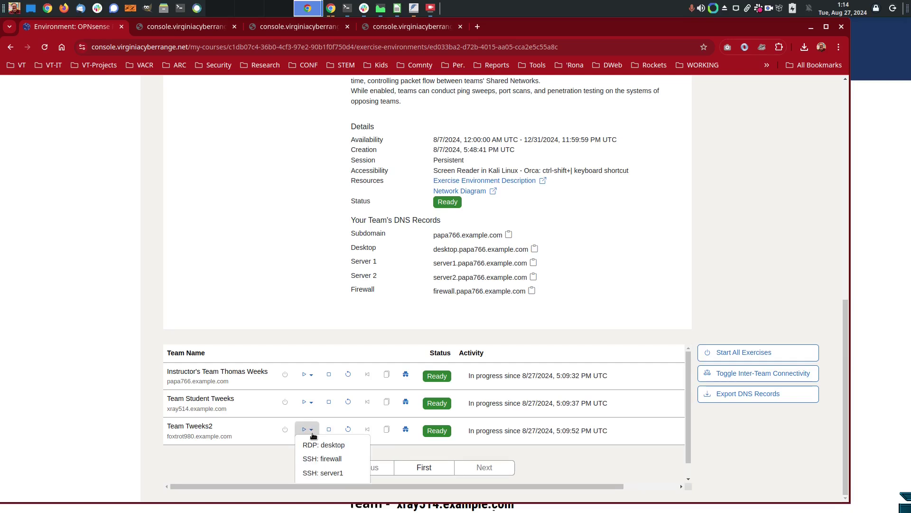
pyautogui.click(315, 459)
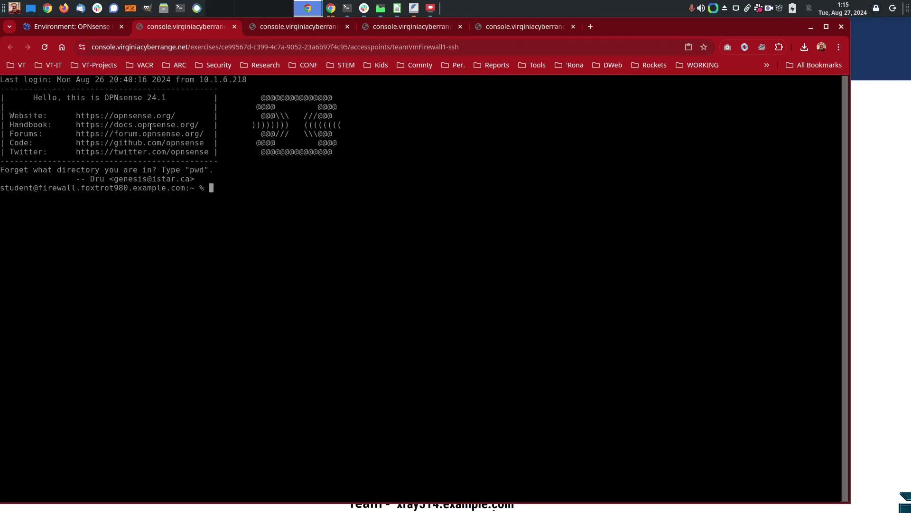
pyautogui.press('Return')
pyautogui.press('Return')
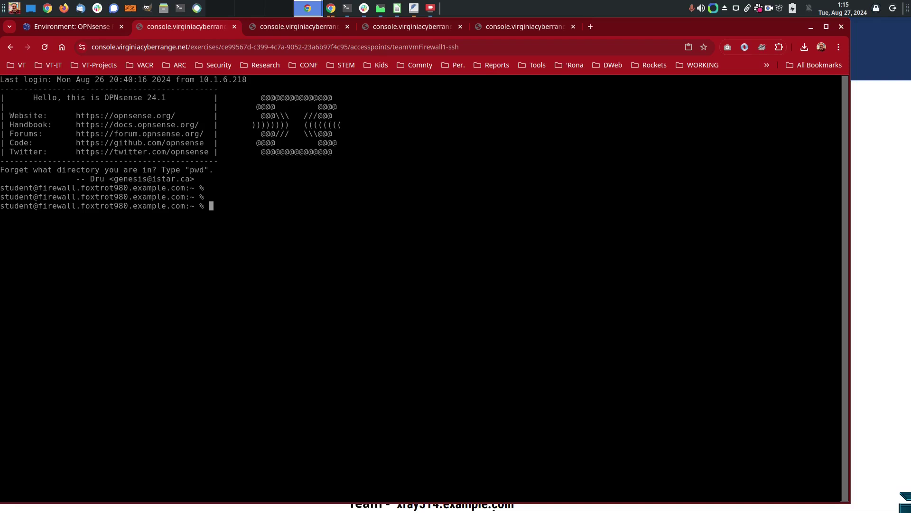
# - Become root on the foxtrot980 firewall with sudo su - and choose option 13, Restore a backup, in the OPNsense console
pyautogui.write('sudo su -')
pyautogui.press('Return')
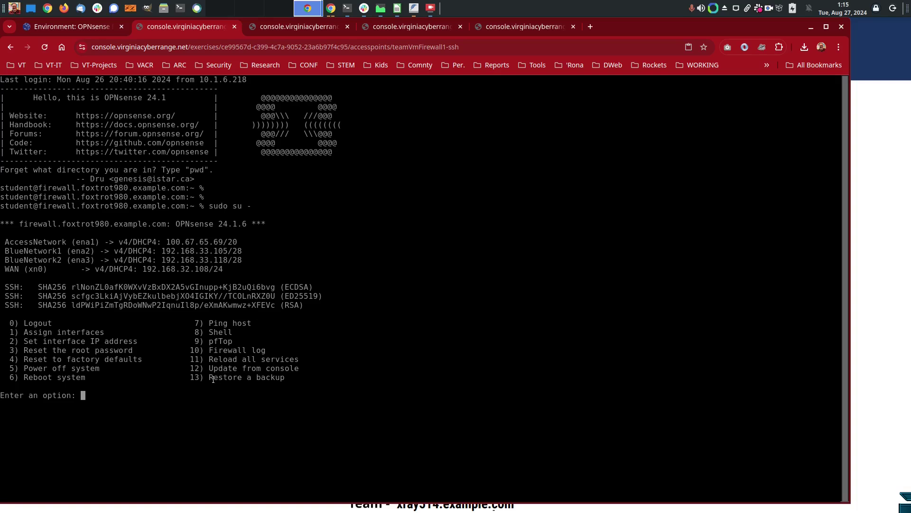
pyautogui.write('13')
pyautogui.press('Return')
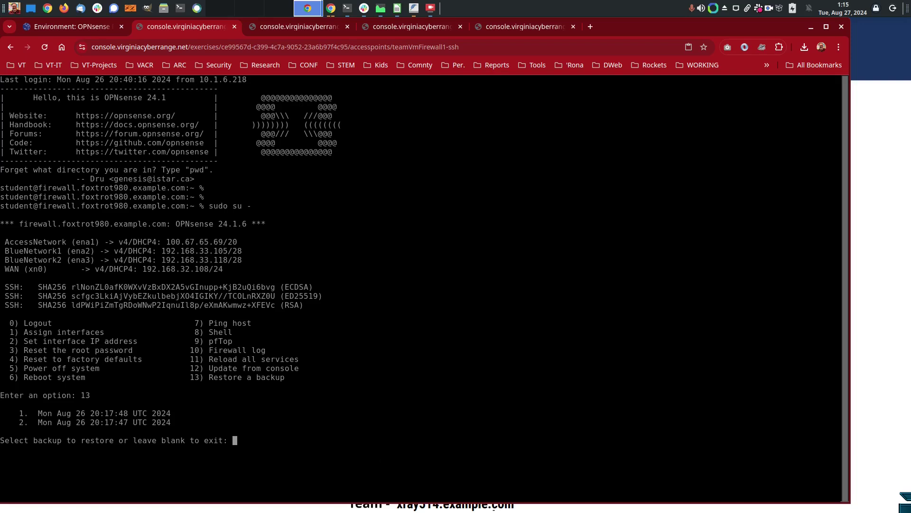
# - Cancel the backup restore prompt, close the foxtrot980 firewall SSH session, and return to the environment's team list
pyautogui.hotkey('ctrl', 'c')
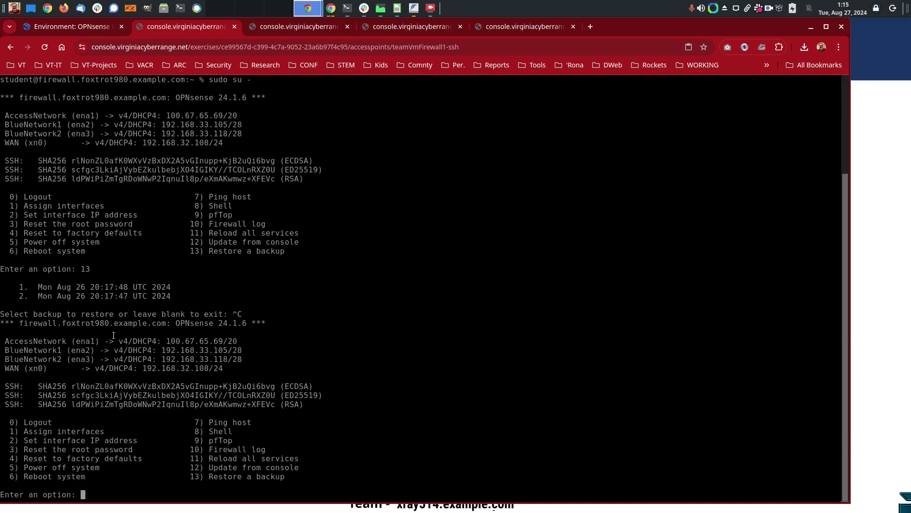
pyautogui.middleClick(177, 30)
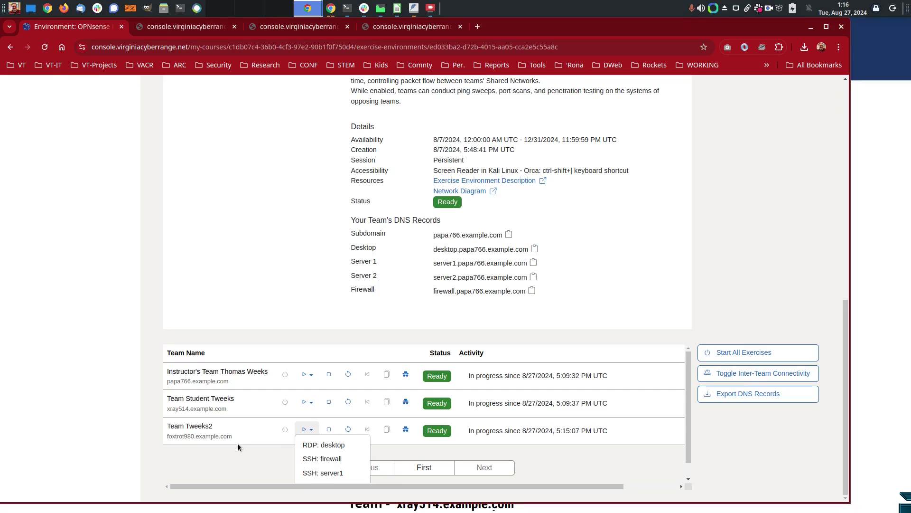
pyautogui.click(261, 468)
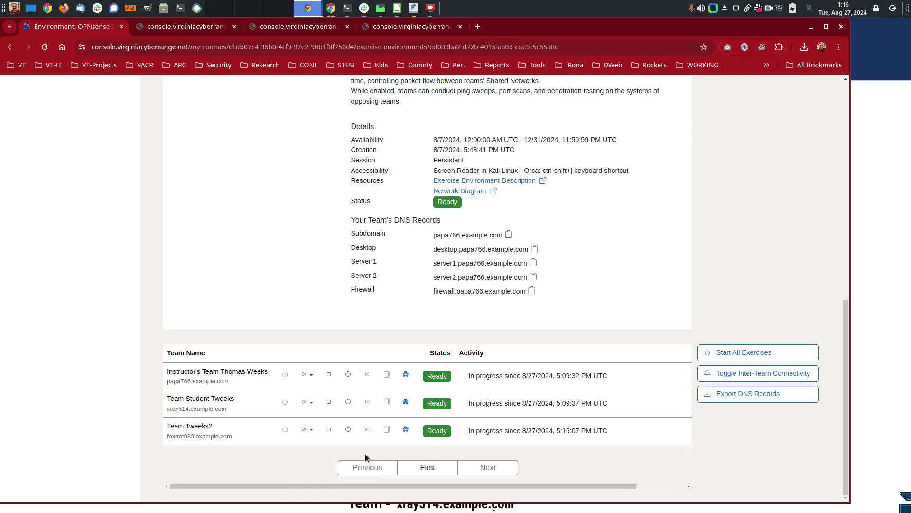
# - Open the environment credentials for the foxtrot980.example.com team, copy the SSH firewall password, and return to that team's desktop
pyautogui.click(406, 430)
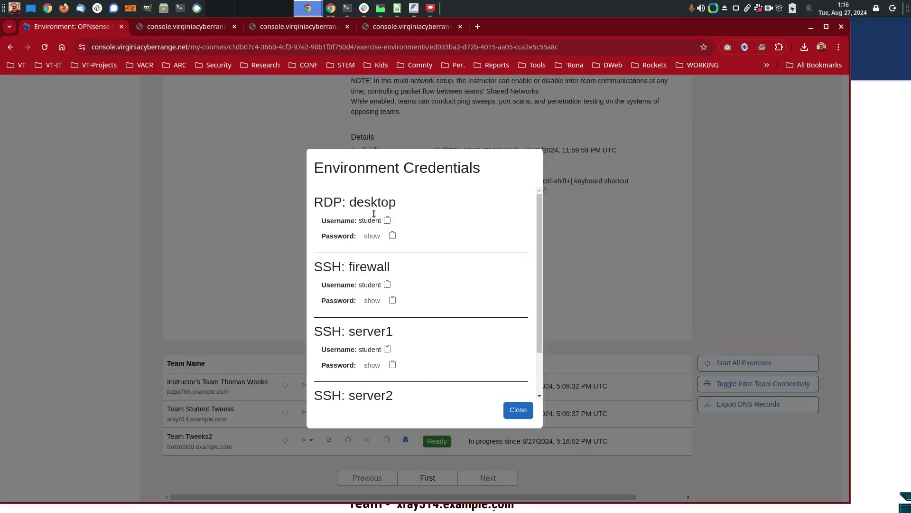
pyautogui.click(392, 301)
pyautogui.click(198, 27)
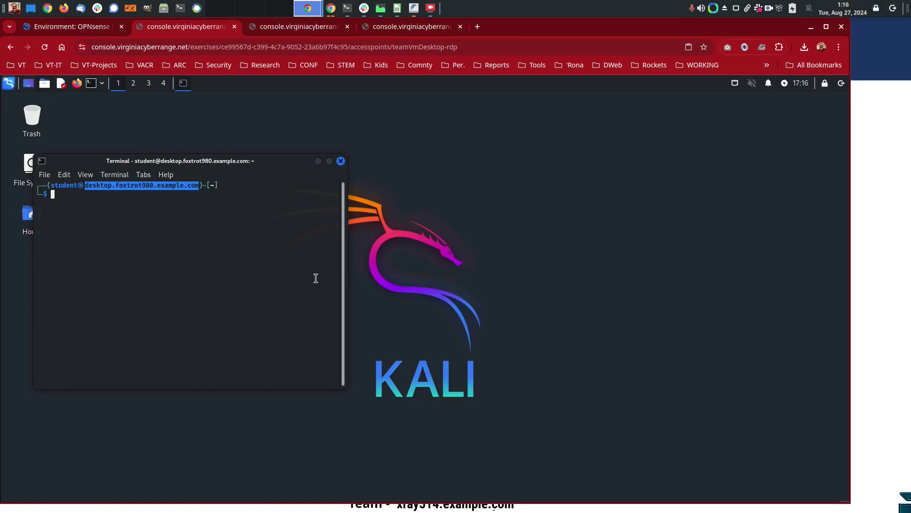
pyautogui.click(83, 29)
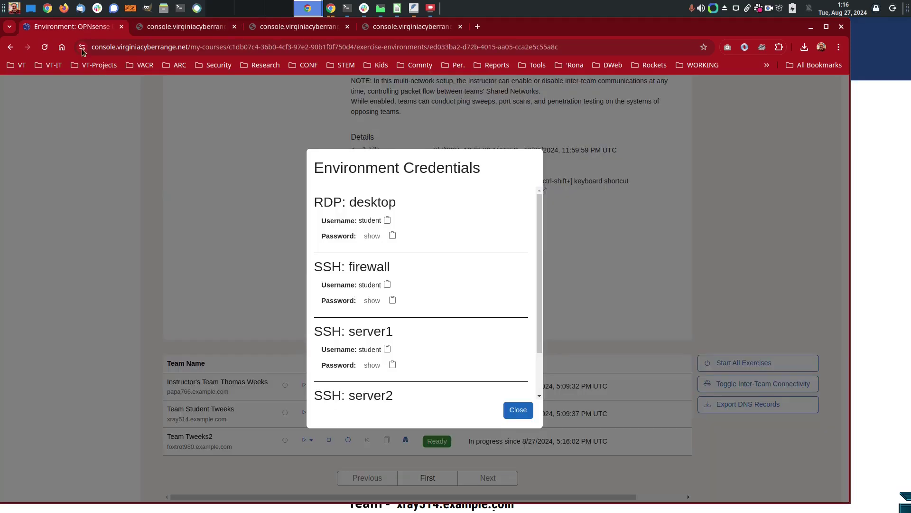
pyautogui.click(156, 29)
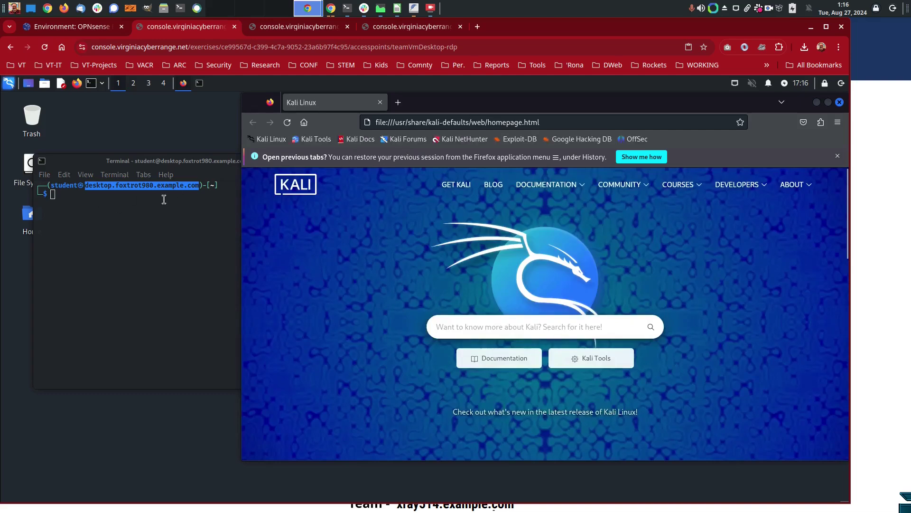
# - Highlight the .foxtrot980.example.com domain in the terminal prompt and load firewall.foxtrot980.example.com in the desktop's Firefox
pyautogui.click(162, 196)
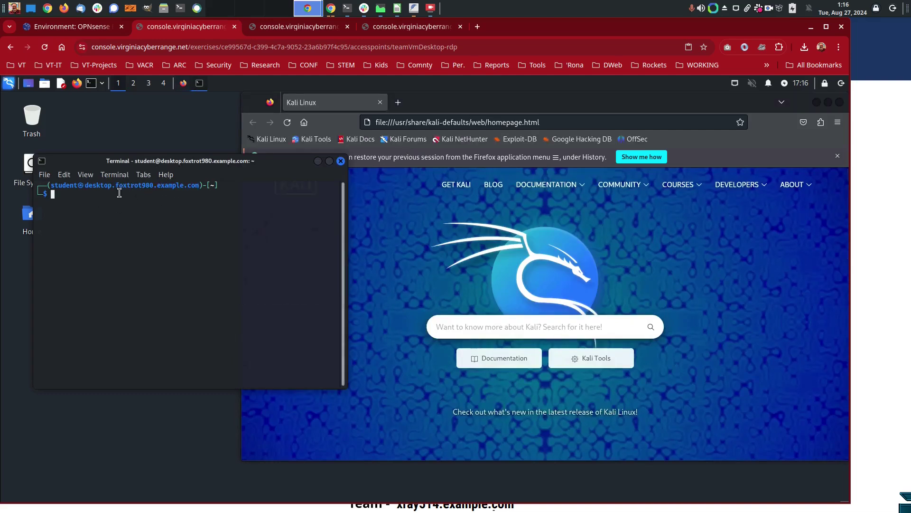
pyautogui.moveTo(113, 185); pyautogui.dragTo(198, 185)
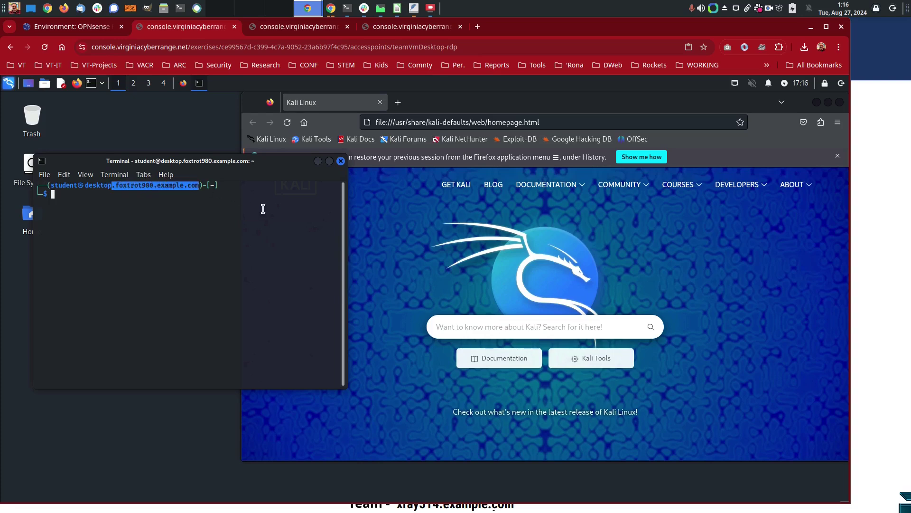
pyautogui.click(504, 122)
pyautogui.click(504, 122)
pyautogui.doubleClick(505, 120)
pyautogui.click(505, 120)
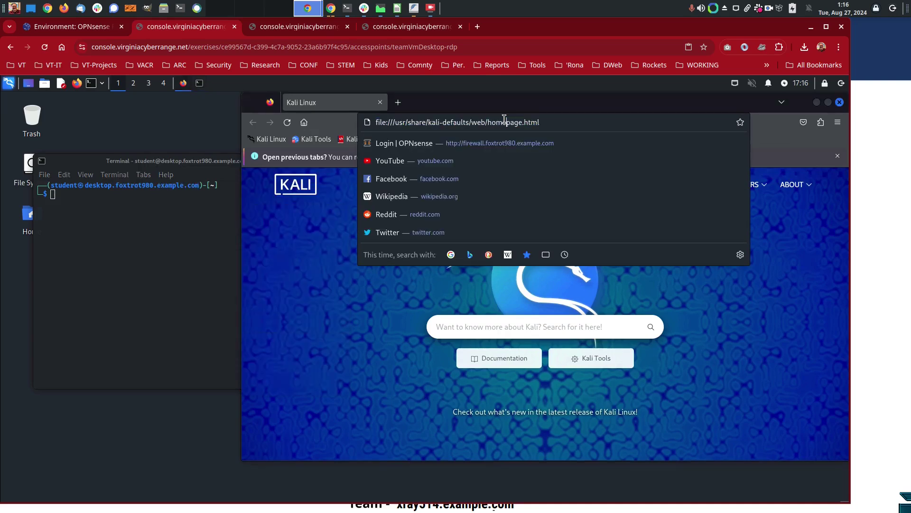
pyautogui.tripleClick(505, 120)
pyautogui.write('firewall.foxtrot980.example.com/')
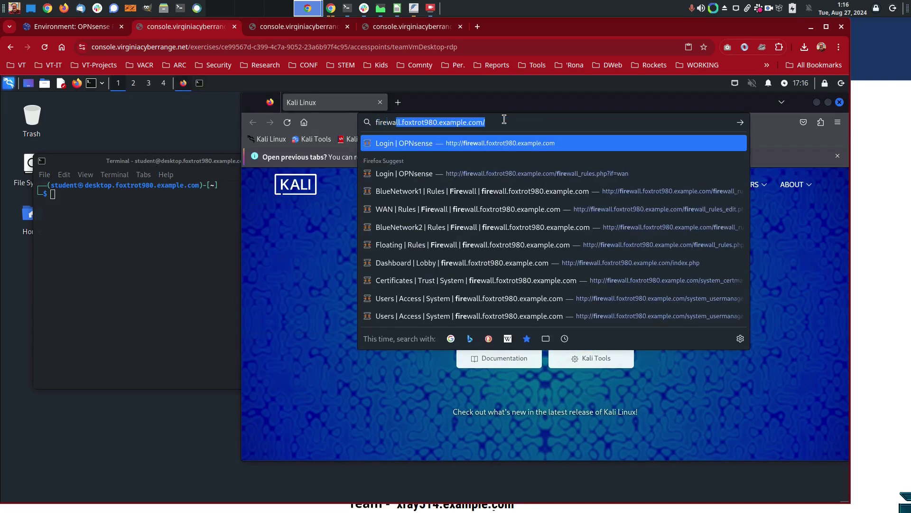
pyautogui.press('Return')
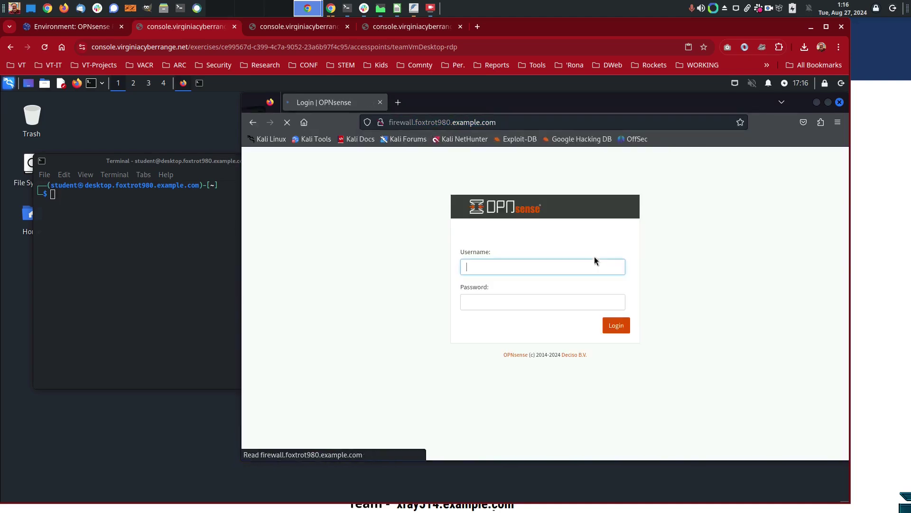
# - Enter student as the OPNsense username, try pasting the copied account password, and clear the password field
pyautogui.click(594, 262)
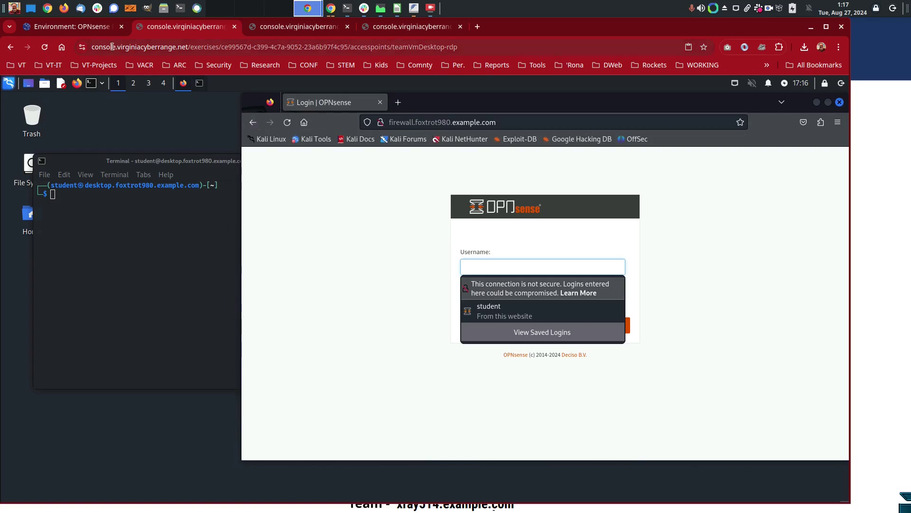
pyautogui.hotkey('alt', 'Tab')
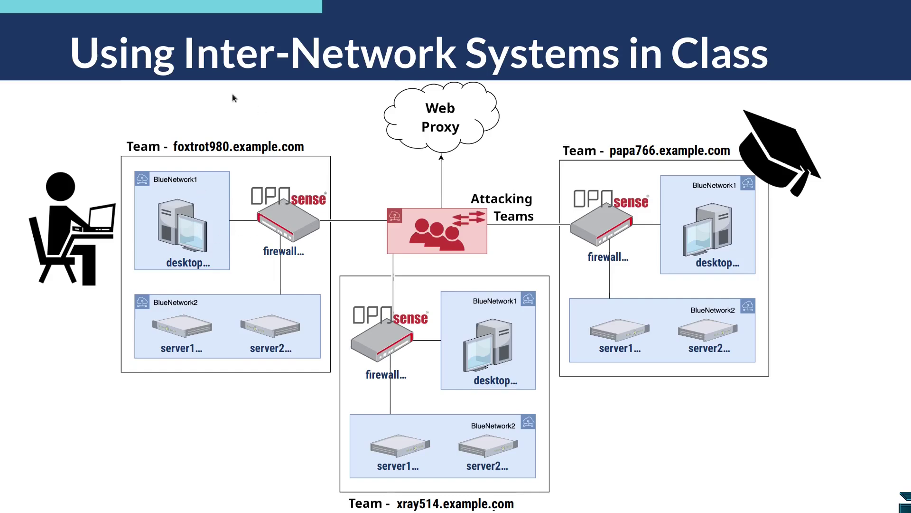
pyautogui.hotkey('alt', 'Tab')
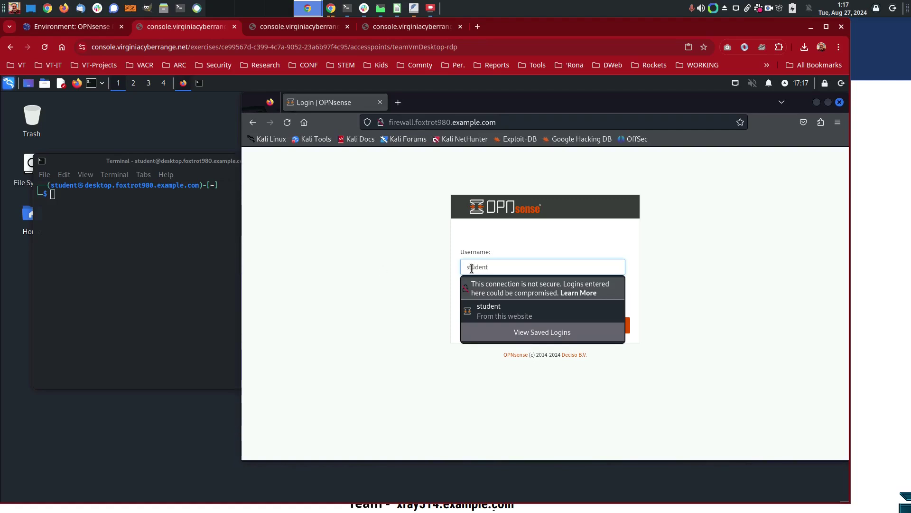
pyautogui.press('Tab')
pyautogui.hotkey('ctrl', 'v')
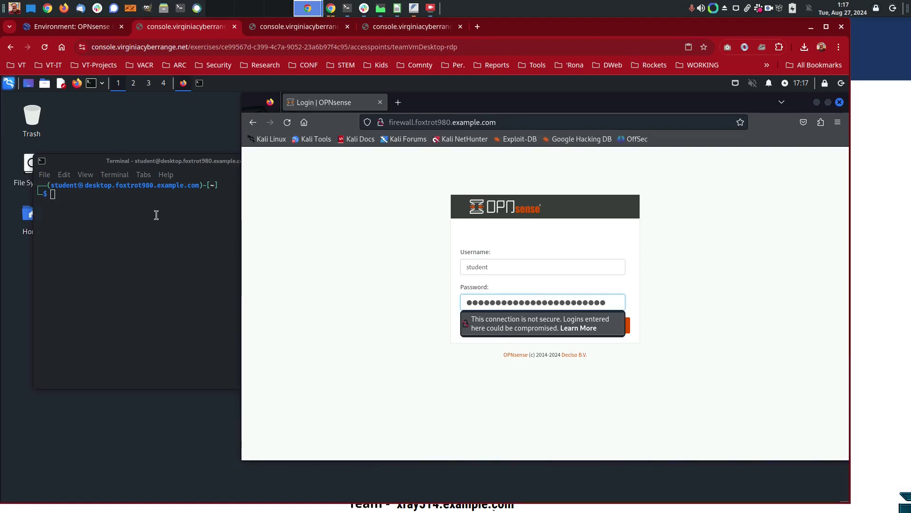
pyautogui.hotkey('ctrl', 'a')
pyautogui.press('BackSpace')
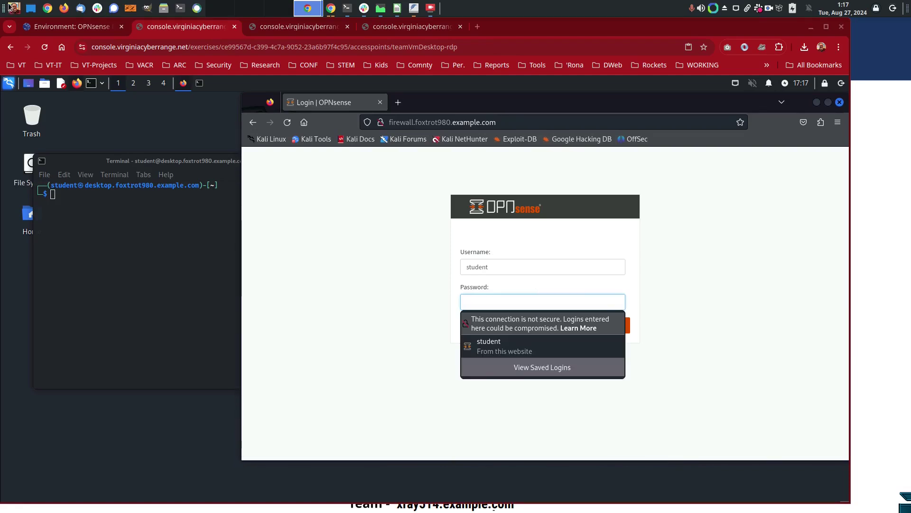
# - Reopen the foxtrot980 team's credentials, copy the SSH firewall password again, and log in to OPNsense with it
pyautogui.click(68, 28)
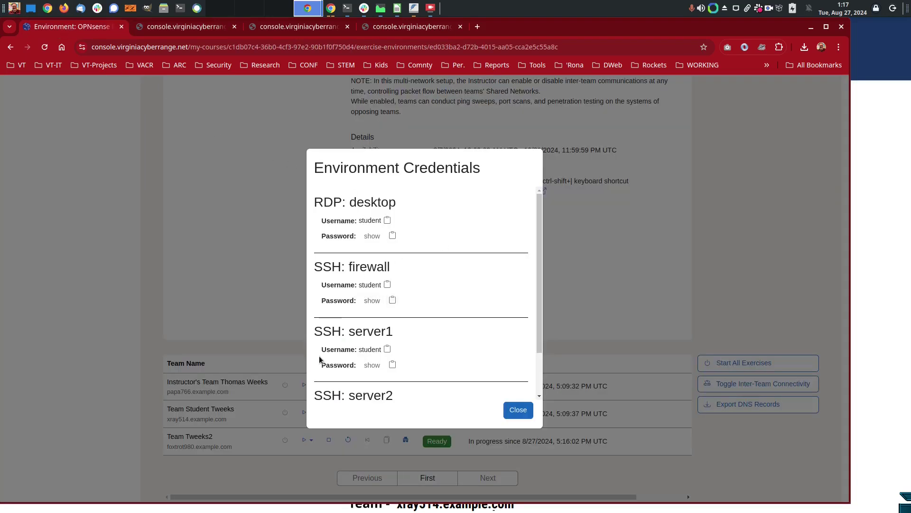
pyautogui.click(516, 411)
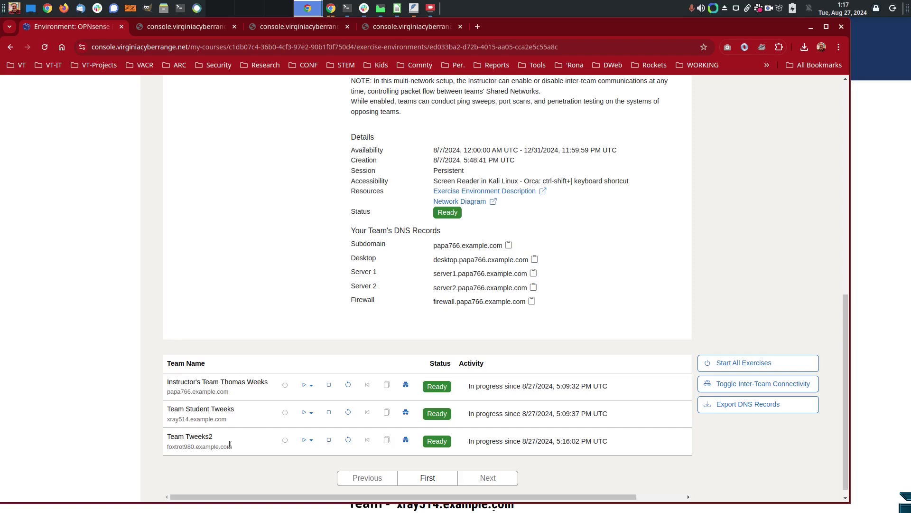
pyautogui.click(406, 439)
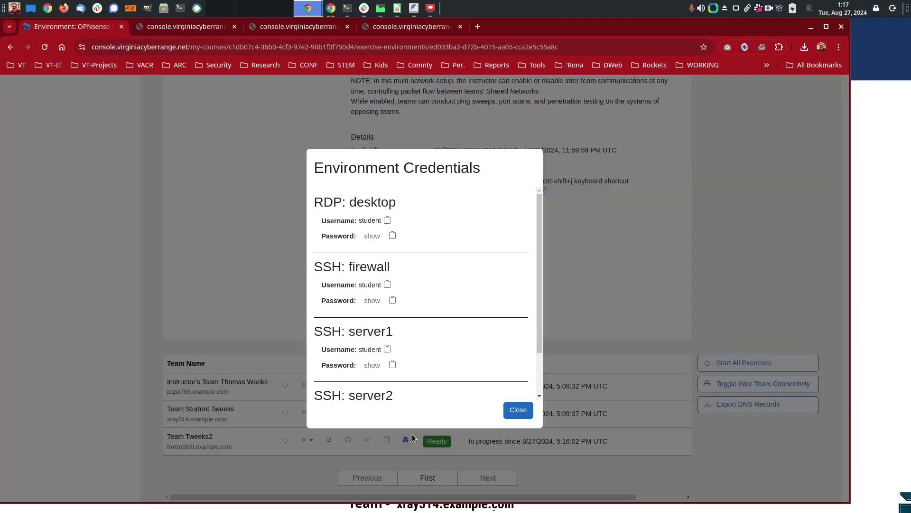
pyautogui.click(393, 301)
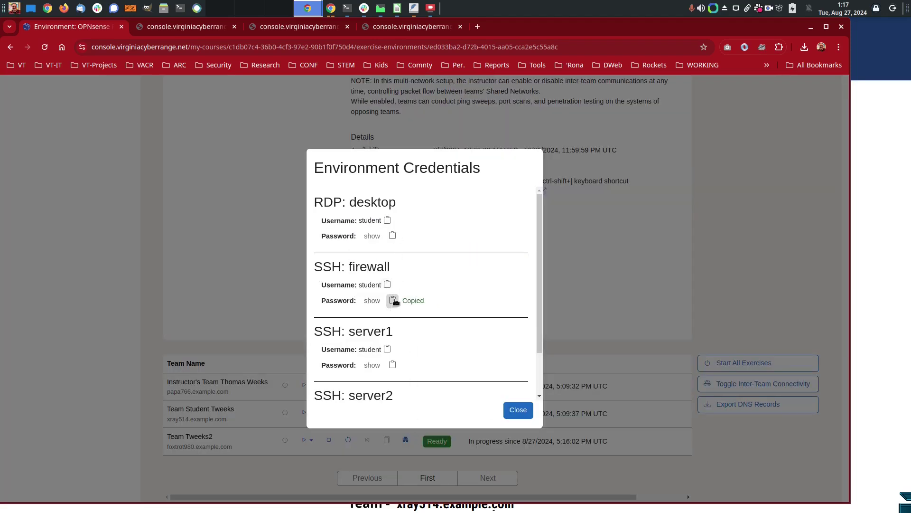
pyautogui.click(200, 27)
pyautogui.click(479, 295)
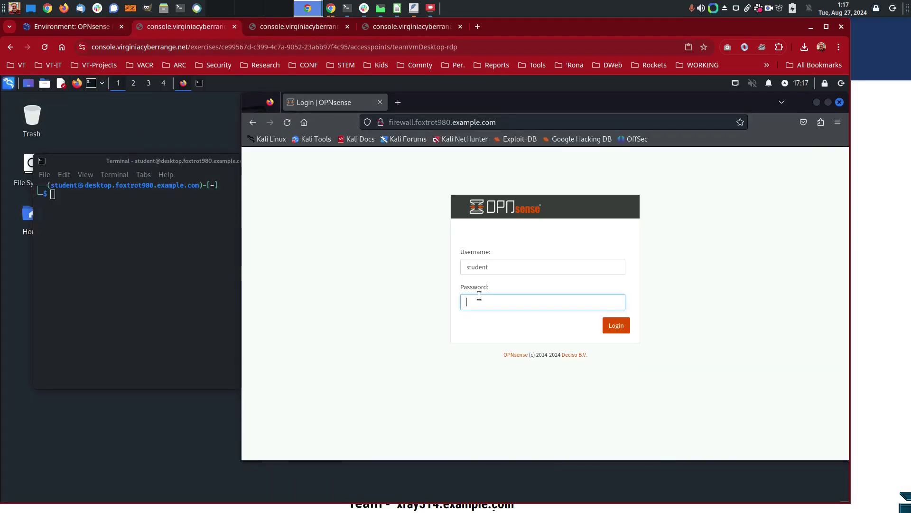
pyautogui.hotkey('ctrl', 'v')
pyautogui.press('Return')
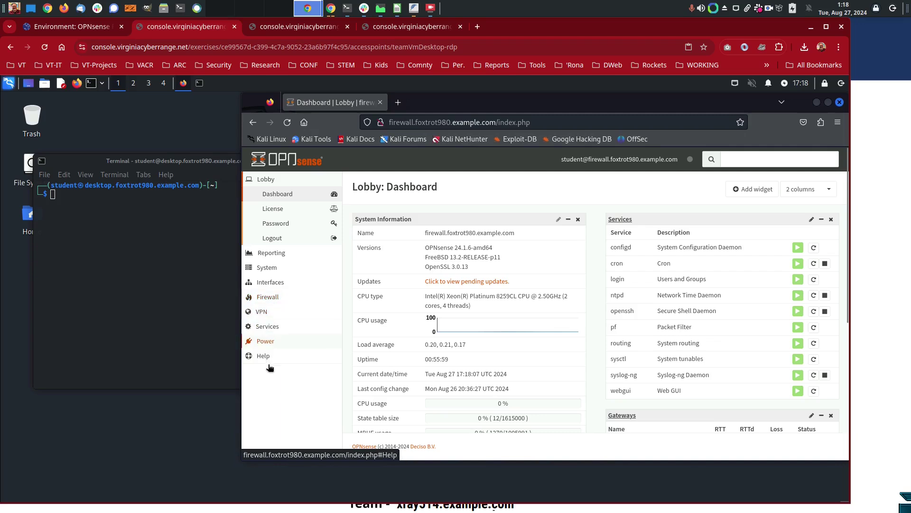
# - View the Traffic report graphs in OPNsense and open the firewall rules for the WAN interface
pyautogui.click(268, 254)
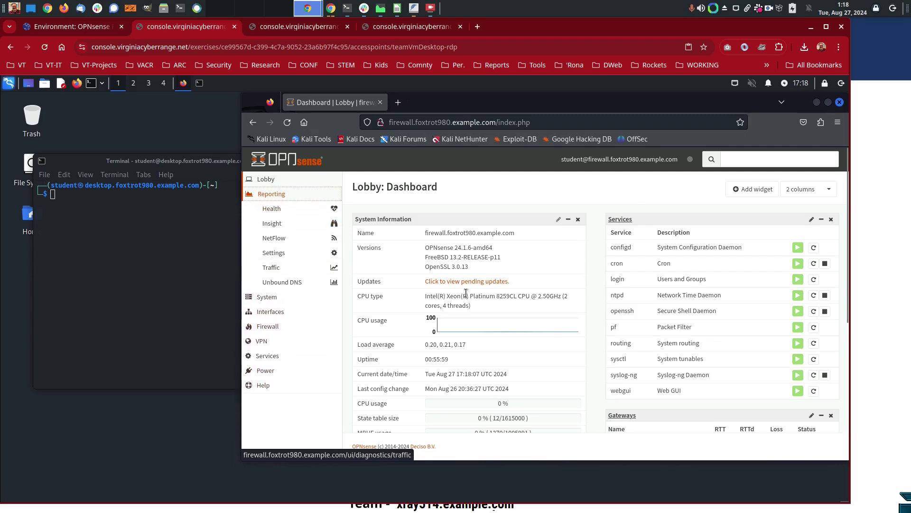
pyautogui.click(271, 267)
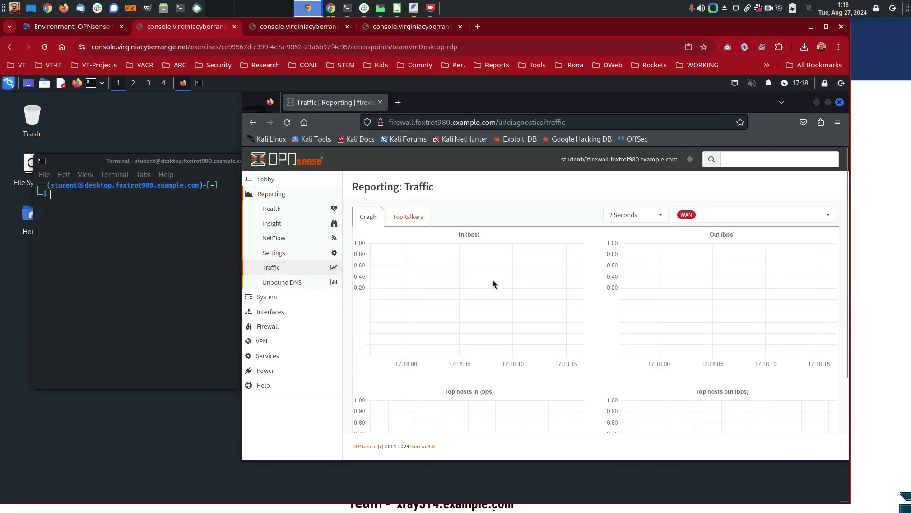
pyautogui.click(266, 326)
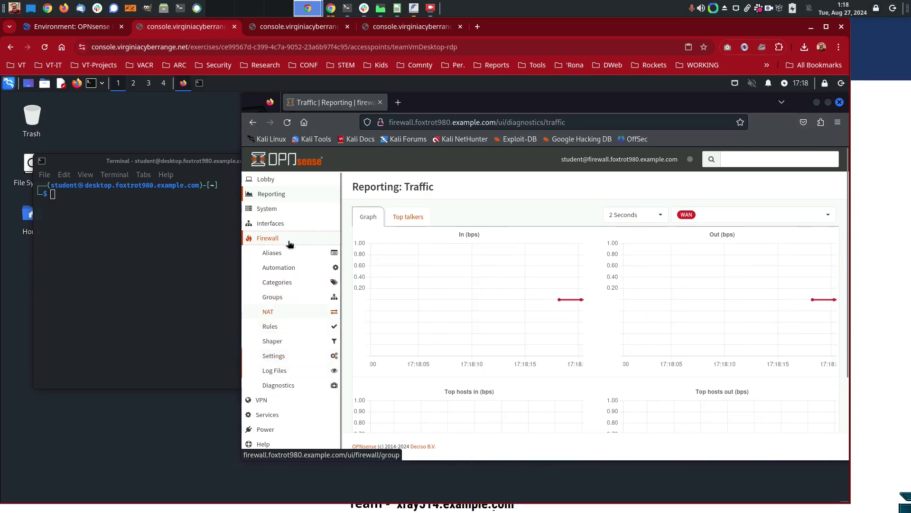
pyautogui.click(271, 327)
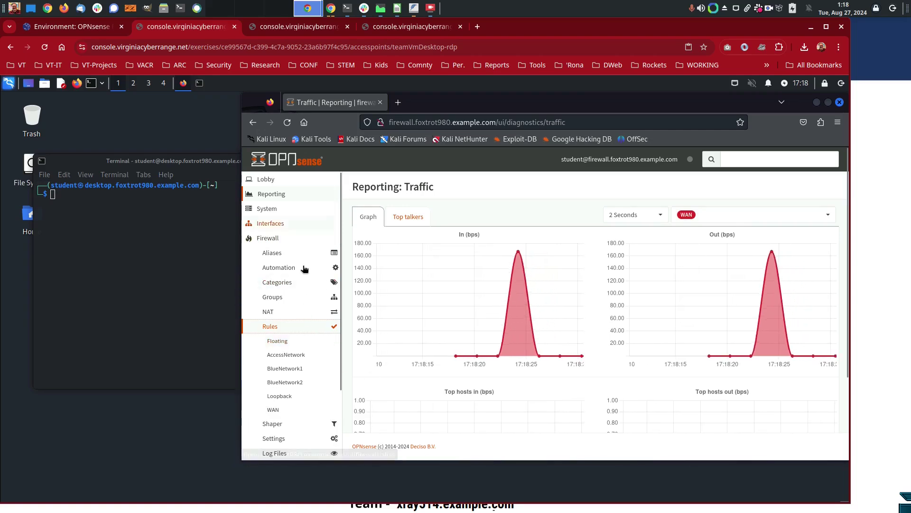
pyautogui.moveTo(307, 272)
pyautogui.mouseDown()
pyautogui.moveTo(234, 240)
pyautogui.moveTo(292, 266)
pyautogui.moveTo(266, 268)
pyautogui.moveTo(303, 264)
pyautogui.mouseUp()
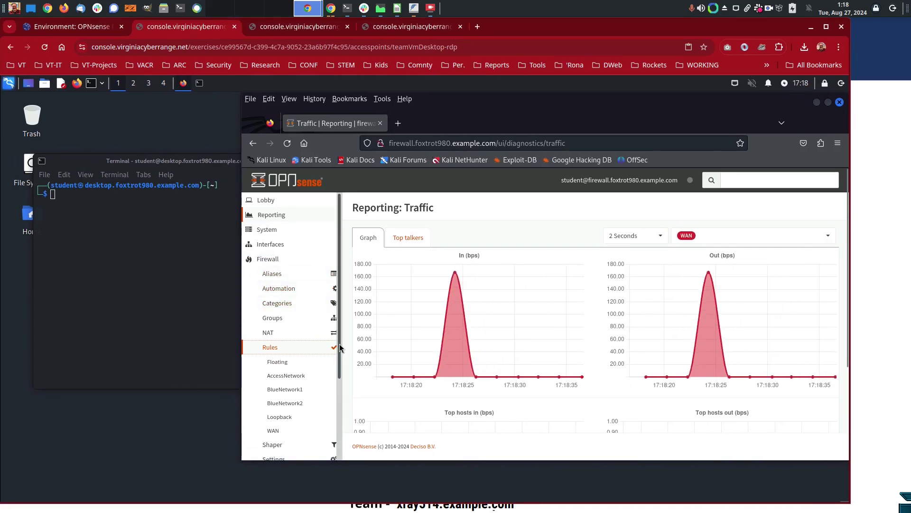
pyautogui.scroll(-2, 340, 344)
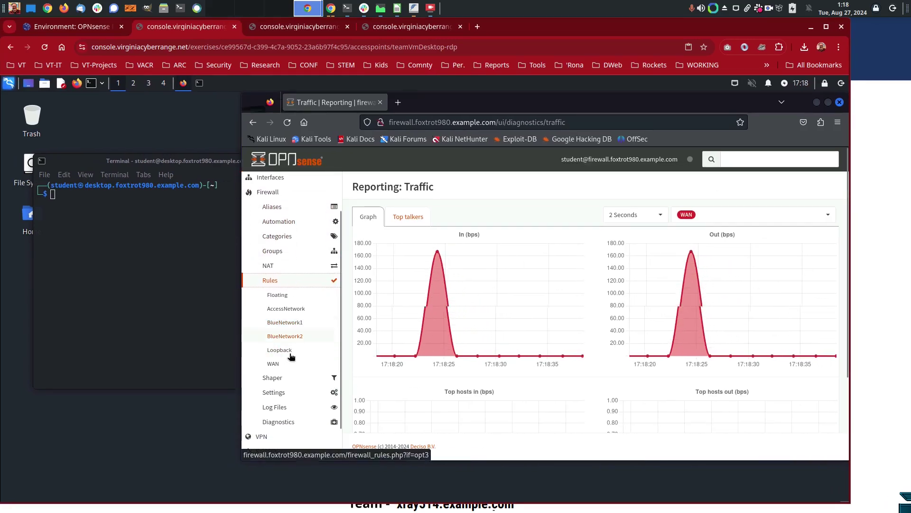
pyautogui.click(274, 363)
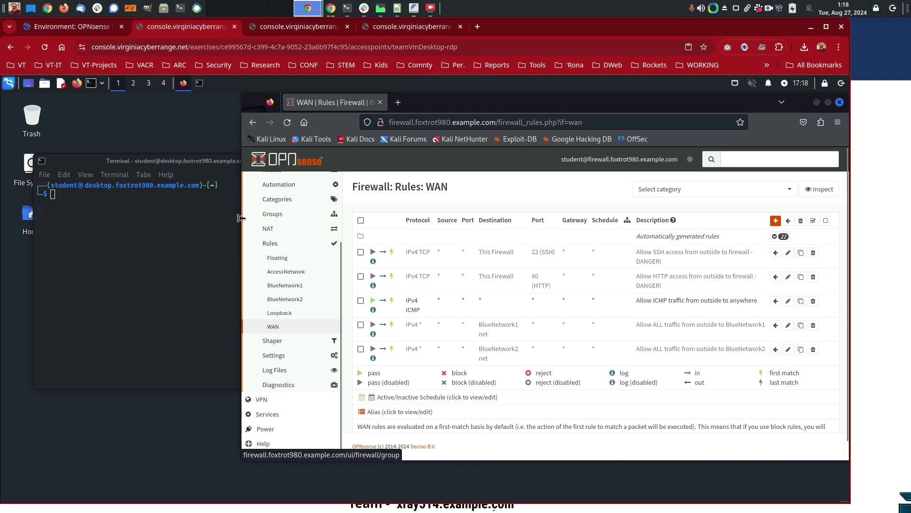
# - Widen the Firefox window to fit each WAN rule on one line, and compare the rules with the inter-team network diagram slide
pyautogui.moveTo(241, 222); pyautogui.dragTo(202, 211)
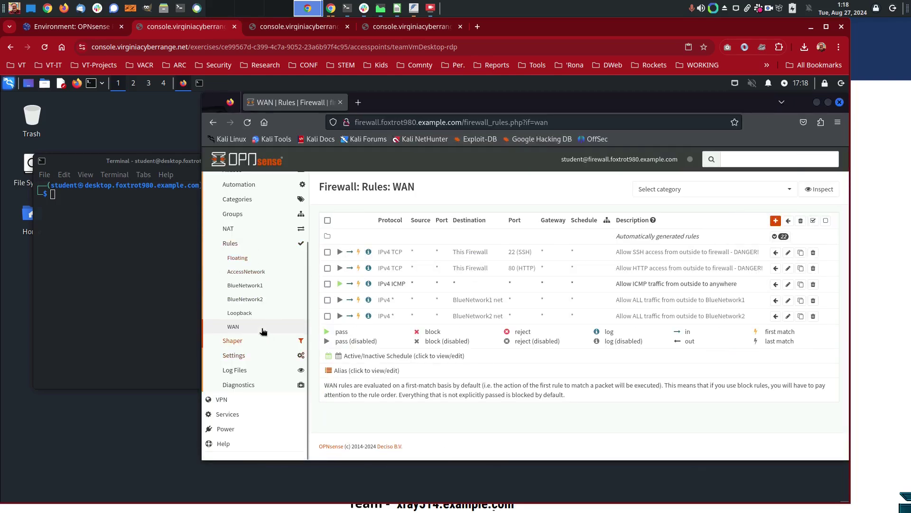
pyautogui.hotkey('alt', 'Tab')
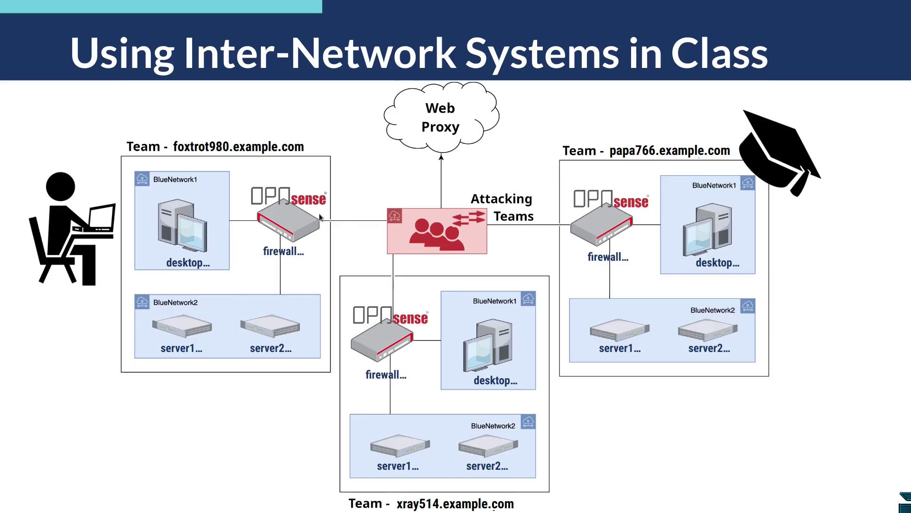
pyautogui.hotkey('alt', 'Tab')
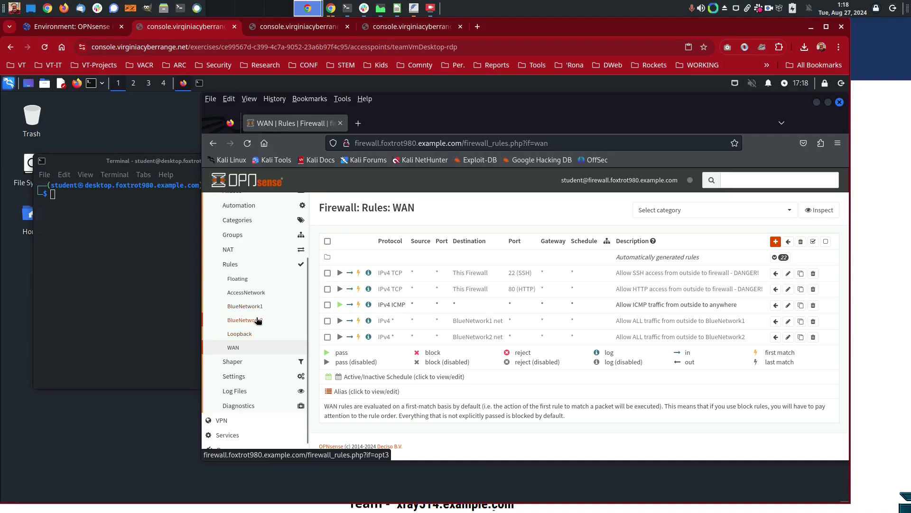
pyautogui.hotkey('alt', 'Tab')
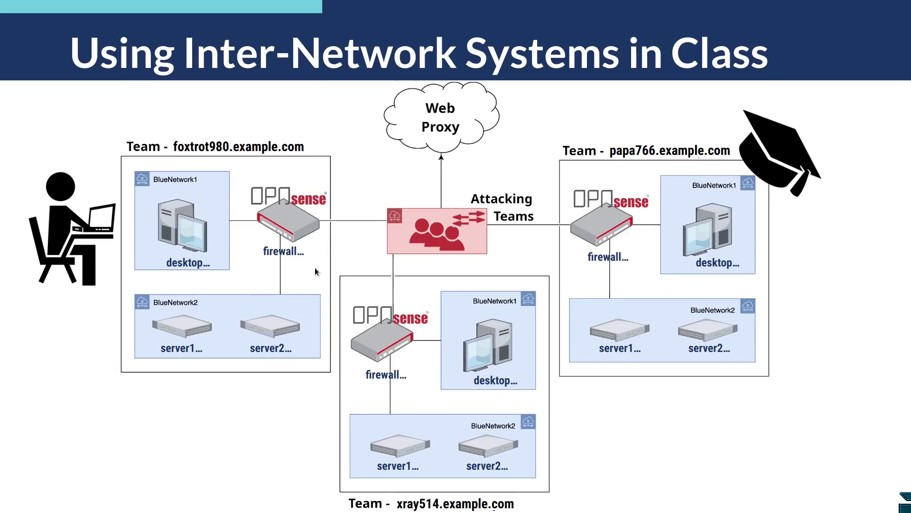
pyautogui.hotkey('alt', 'Tab')
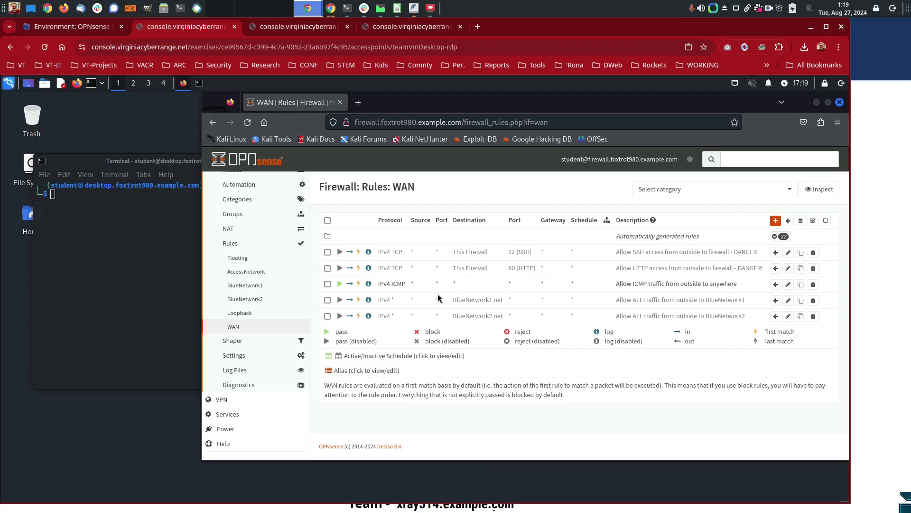
# - Rerun the watch ping loop for the three team desktops in the papa766 desktop's terminal
pyautogui.rightClick(339, 291)
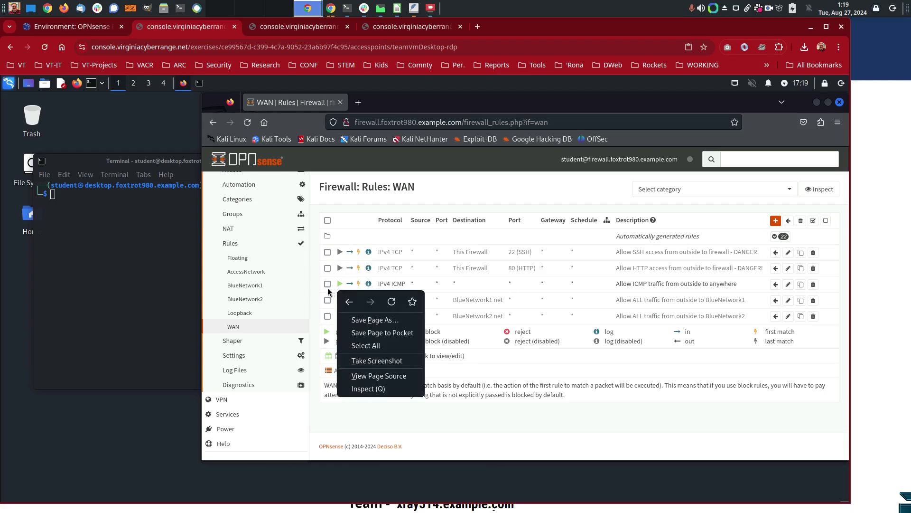
pyautogui.click(275, 301)
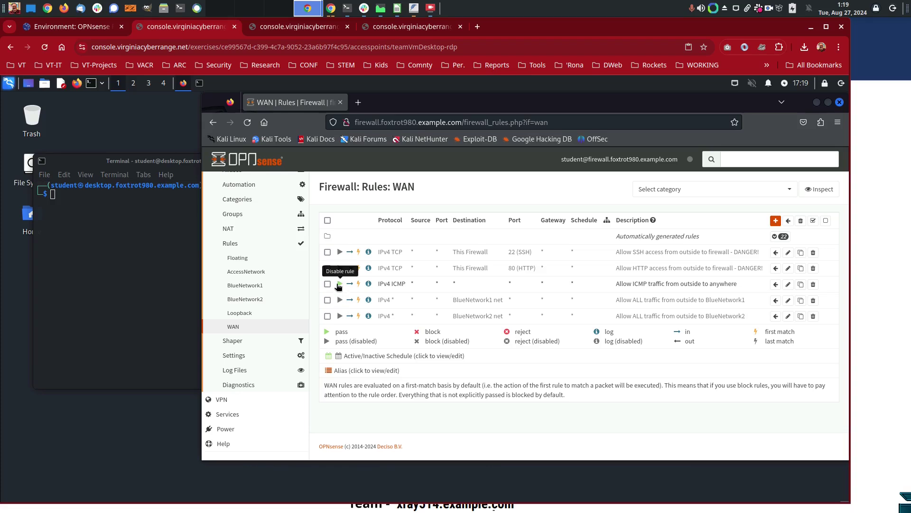
pyautogui.click(412, 31)
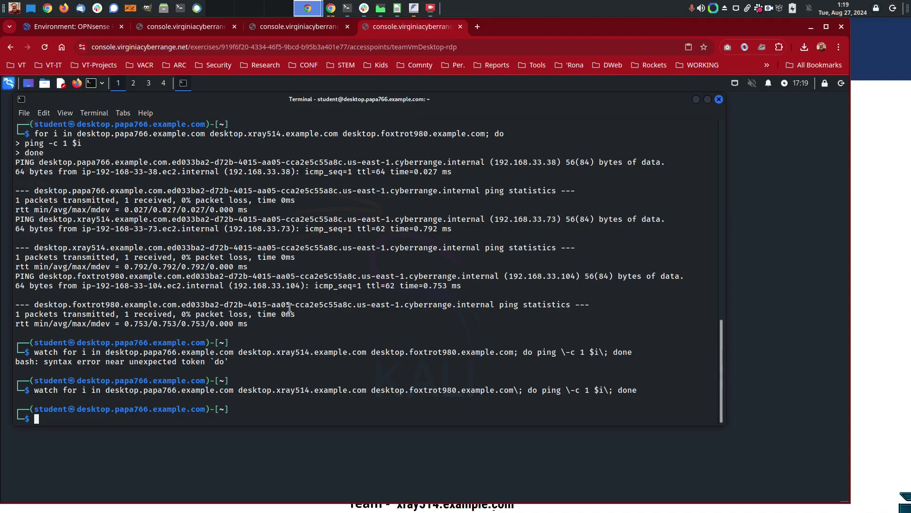
pyautogui.press('Up')
pyautogui.hotkey('ctrl', 'l')
pyautogui.press('Return')
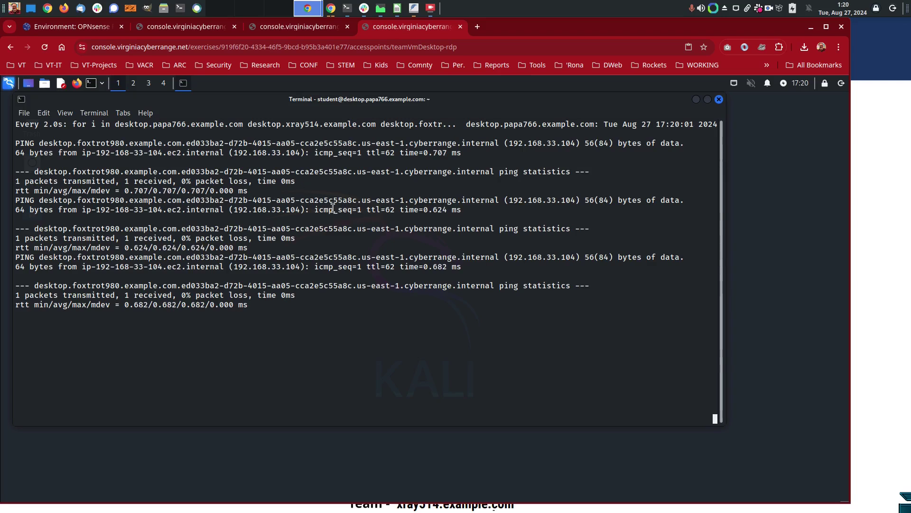
# - Disable the foxtrot980 firewall's WAN rule allowing ICMP traffic from outside to anywhere, and apply the changes
pyautogui.hotkey('alt', 'Tab')
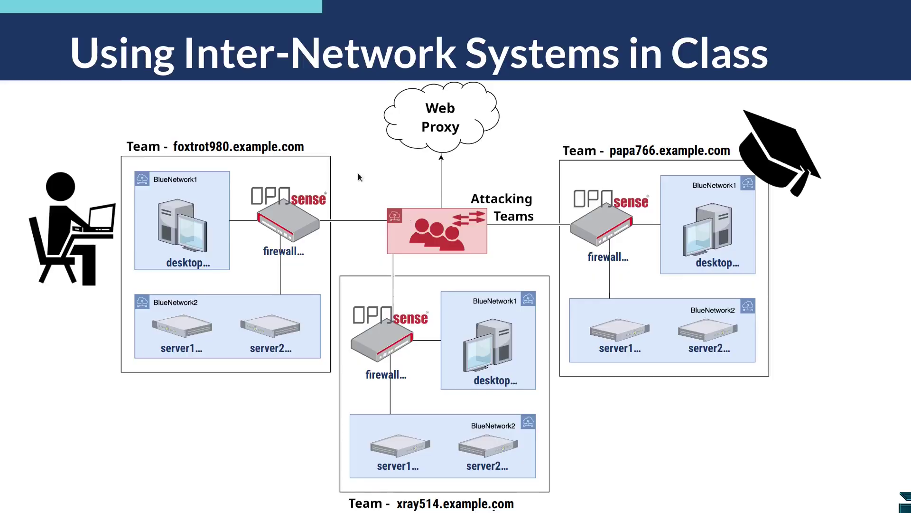
pyautogui.hotkey('alt', 'Tab')
pyautogui.click(93, 26)
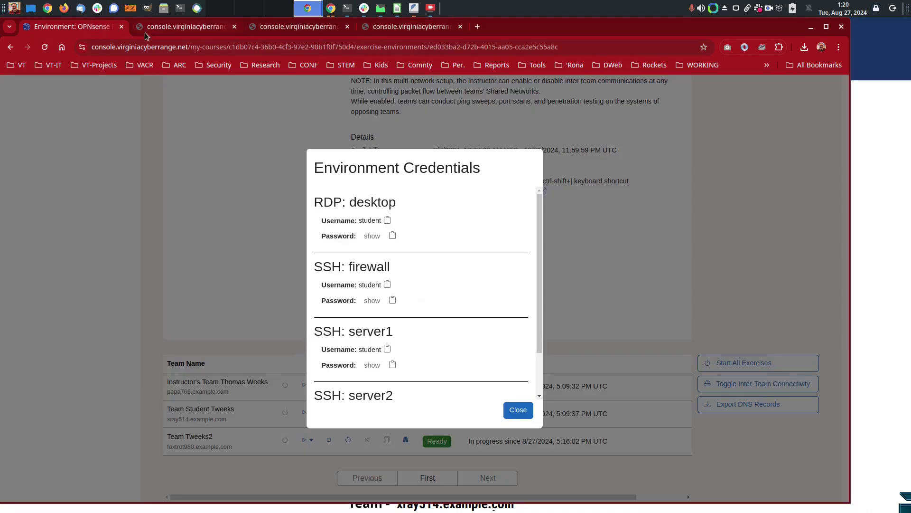
pyautogui.click(161, 27)
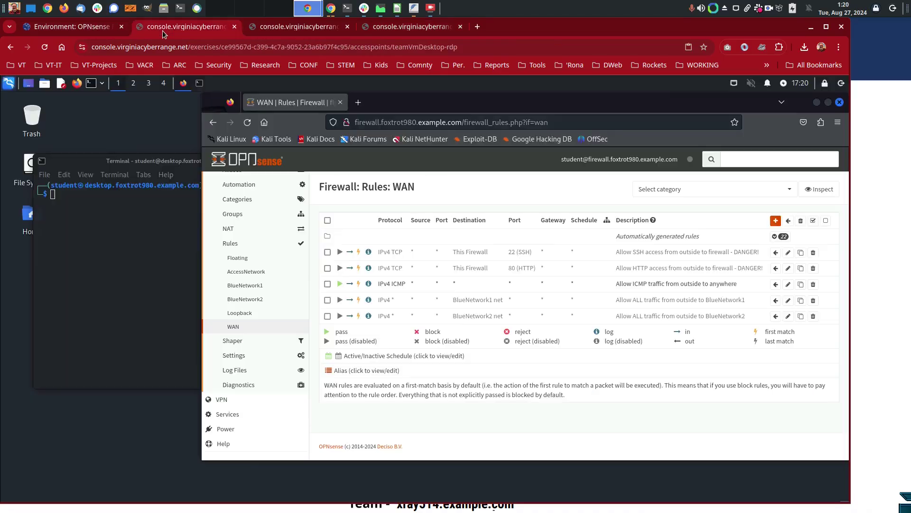
pyautogui.click(340, 284)
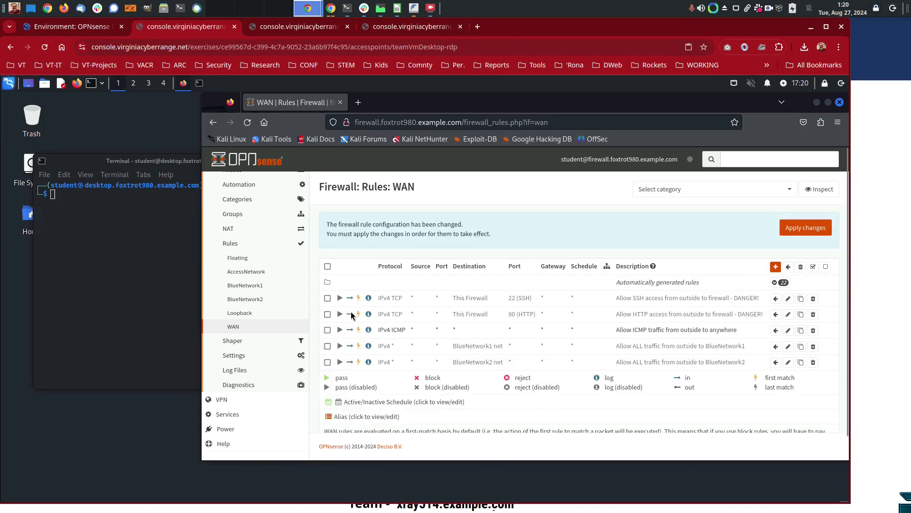
pyautogui.click(811, 229)
# - Check the ping output on the papa766 desktop and stop the watch command
pyautogui.click(415, 28)
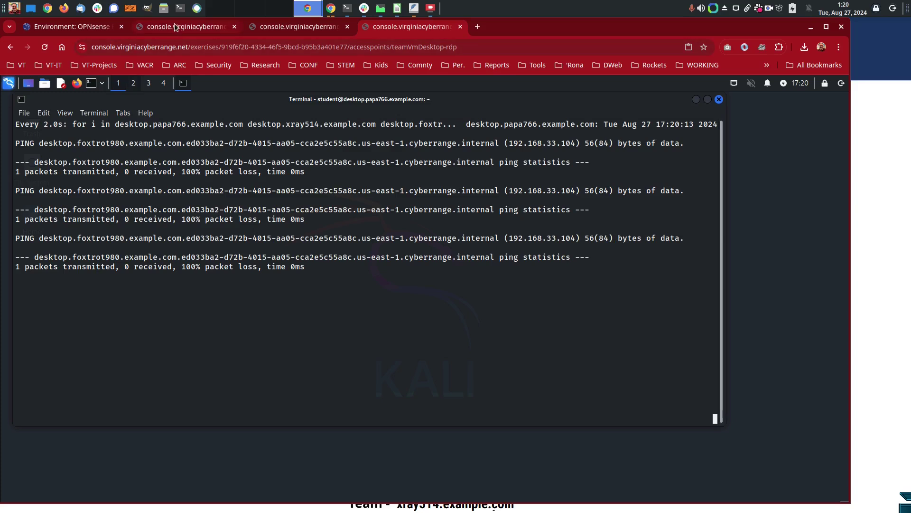
pyautogui.moveTo(176, 27)
pyautogui.hotkey('ctrl', 'c')
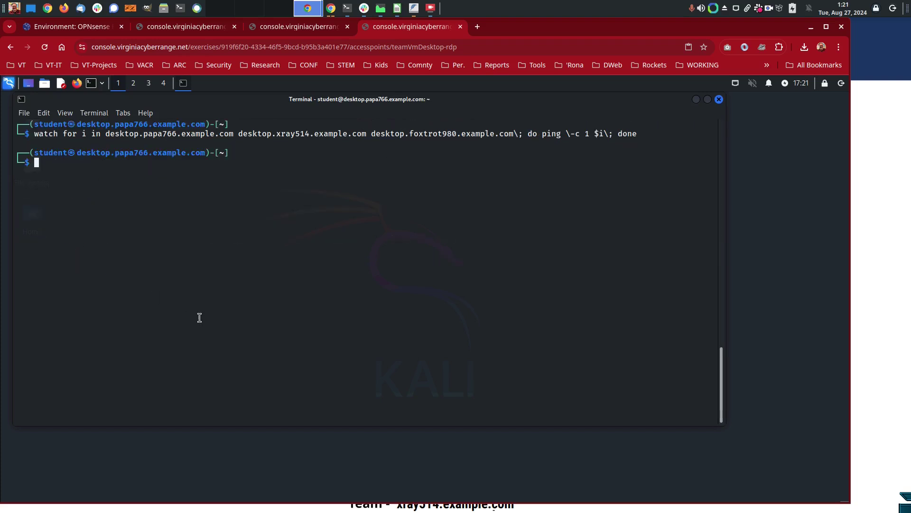
pyautogui.press('Up')
pyautogui.press('Left')
pyautogui.press('Left')
pyautogui.press('Left')
pyautogui.press('Left')
pyautogui.press('Left')
pyautogui.press('Left')
pyautogui.press('Left')
pyautogui.press('Left')
pyautogui.press('Left')
pyautogui.press('Left')
pyautogui.press('Left')
pyautogui.press('Left')
pyautogui.press('Left')
pyautogui.press('Left')
pyautogui.press('Left')
pyautogui.press('Left')
pyautogui.press('Left')
pyautogui.press('Left')
pyautogui.press('Left')
pyautogui.press('Left')
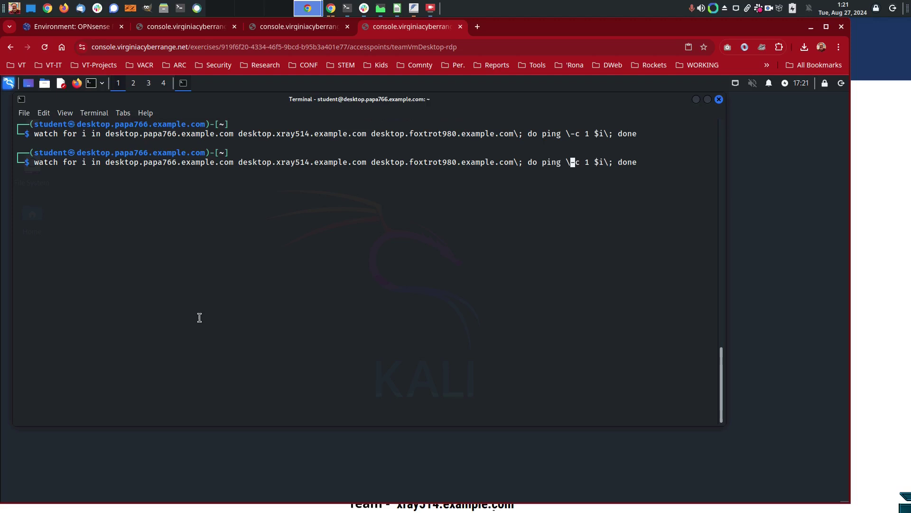
pyautogui.press('Left')
pyautogui.press('Left')
pyautogui.press('Left')
pyautogui.press('Left')
pyautogui.press('Left')
pyautogui.press('Left')
pyautogui.press('Left')
pyautogui.press('Left')
pyautogui.press('Left')
pyautogui.press('Left')
pyautogui.press('Left')
pyautogui.press('Left')
pyautogui.press('Left')
pyautogui.press('Left')
pyautogui.press('Left')
pyautogui.press('Left')
pyautogui.press('Left')
pyautogui.press('Left')
pyautogui.press('Left')
pyautogui.press('Left')
pyautogui.press('Right')
pyautogui.press('Right')
pyautogui.press('Right')
pyautogui.press('Right')
pyautogui.press('Right')
pyautogui.press('Right')
pyautogui.press('Left')
pyautogui.press('Left')
pyautogui.press('Left')
pyautogui.press('Left')
pyautogui.press('Left')
pyautogui.press('Left')
pyautogui.press('Left')
pyautogui.press('Left')
pyautogui.press('Left')
pyautogui.press('Left')
pyautogui.press('Right')
pyautogui.press('Right')
pyautogui.press('Right')
pyautogui.press('Right')
pyautogui.press('Right')
pyautogui.press('Right')
pyautogui.press('Right')
pyautogui.press('Right')
pyautogui.press('Right')
pyautogui.press('Right')
pyautogui.press('Right')
pyautogui.press('Right')
pyautogui.press('Right')
pyautogui.press('Right')
pyautogui.press('Right')
pyautogui.press('Right')
pyautogui.press('Right')
pyautogui.press('Right')
pyautogui.press('Right')
pyautogui.press('Right')
pyautogui.press('Right')
pyautogui.press('Right')
pyautogui.press('Right')
pyautogui.press('Right')
pyautogui.press('Right')
pyautogui.press('Right')
pyautogui.press('Right')
pyautogui.press('Right')
pyautogui.press('Right')
pyautogui.press('Right')
pyautogui.press('Right')
pyautogui.press('Right')
pyautogui.press('Right')
pyautogui.press('Right')
pyautogui.press('Right')
pyautogui.press('Right')
pyautogui.press('Right')
pyautogui.press('Right')
pyautogui.press('Right')
pyautogui.press('Right')
pyautogui.hotkey('ctrl', 'u')
# - Re-enable the foxtrot980 firewall's WAN rule allowing ICMP traffic from outside to anywhere, and try to apply the change
pyautogui.hotkey('alt', 'Tab')
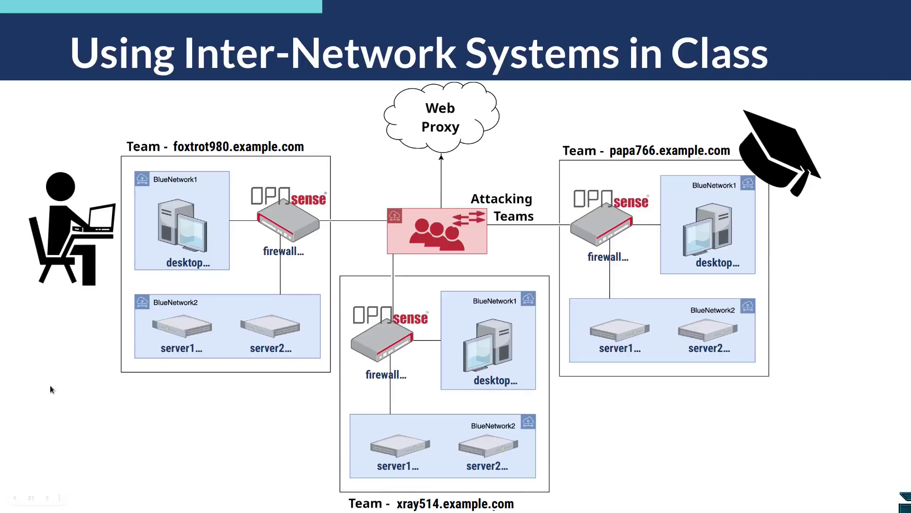
pyautogui.hotkey('alt', 'Tab')
pyautogui.click(80, 26)
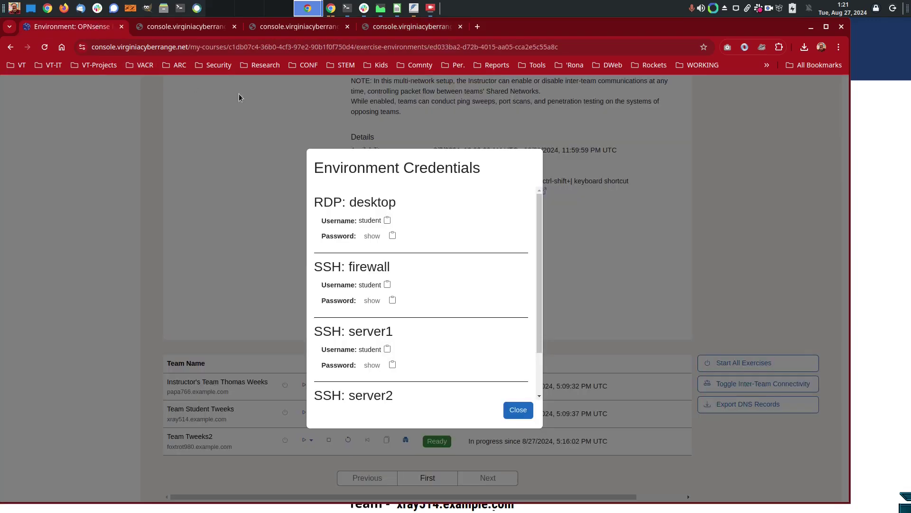
pyautogui.click(190, 26)
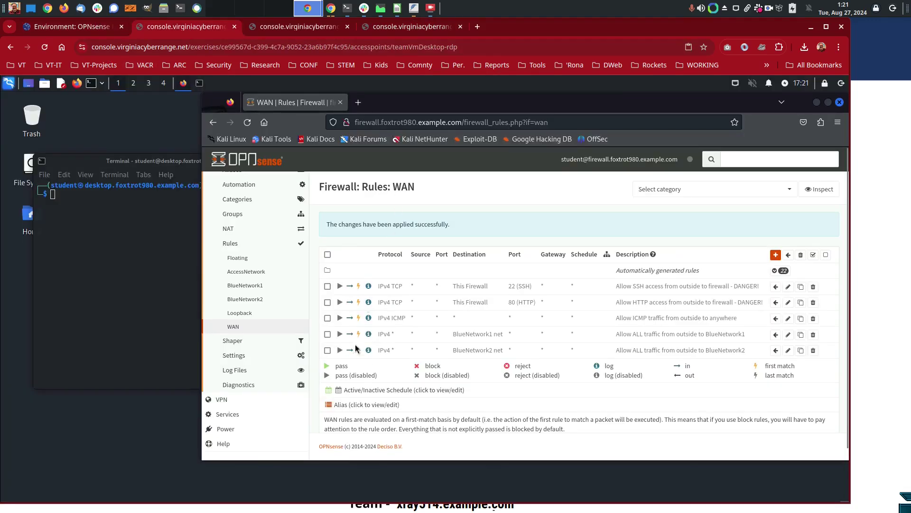
pyautogui.click(340, 318)
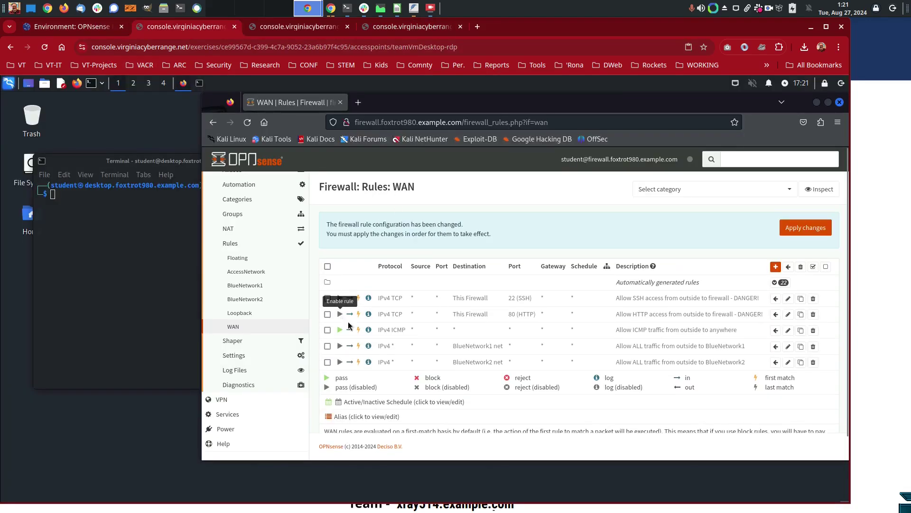
pyautogui.rightClick(358, 346)
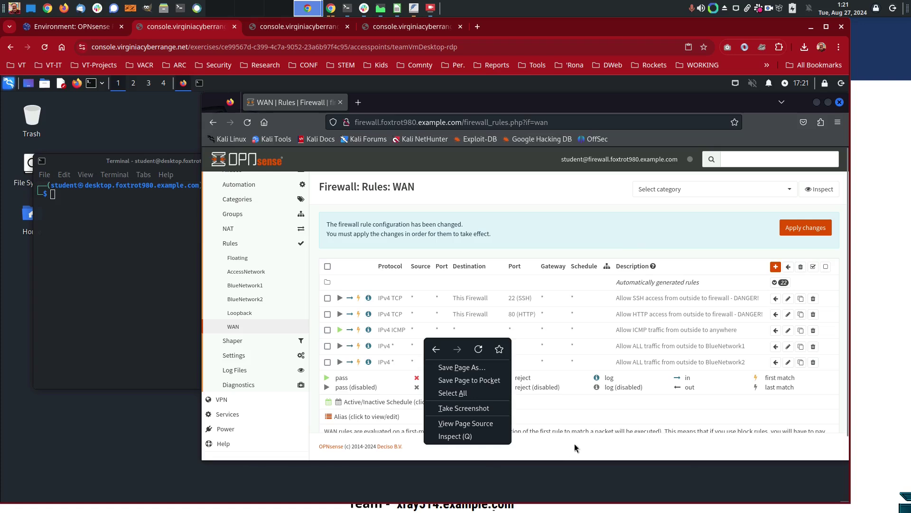
pyautogui.click(597, 444)
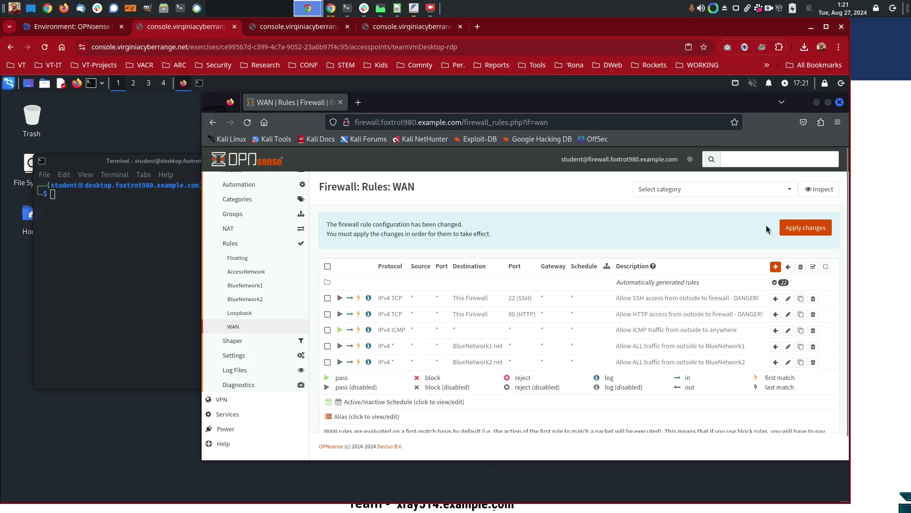
pyautogui.click(790, 235)
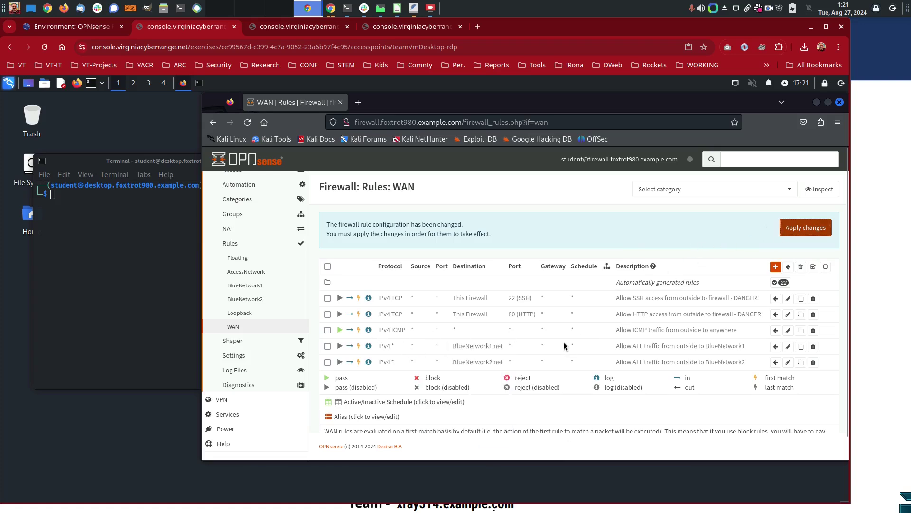
# - Restart the watch ping loop in the papa766 desktop's terminal
pyautogui.click(382, 29)
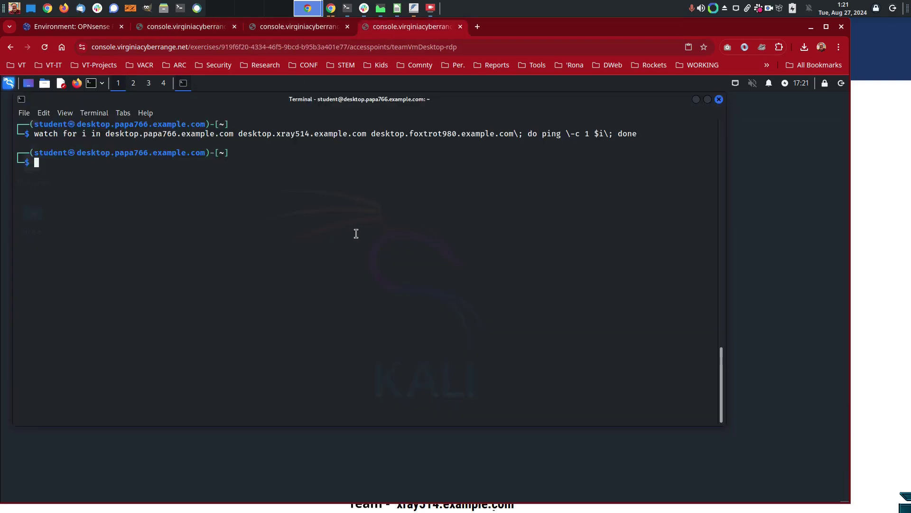
pyautogui.press('Up')
pyautogui.press('Return')
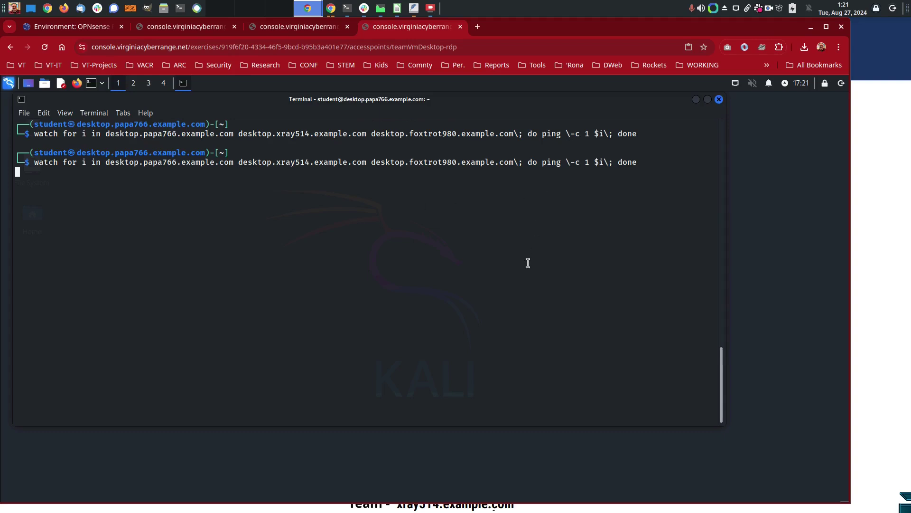
# - Apply the pending WAN rule changes on the foxtrot980 firewall and check the ping output on the papa766 desktop
pyautogui.click(155, 31)
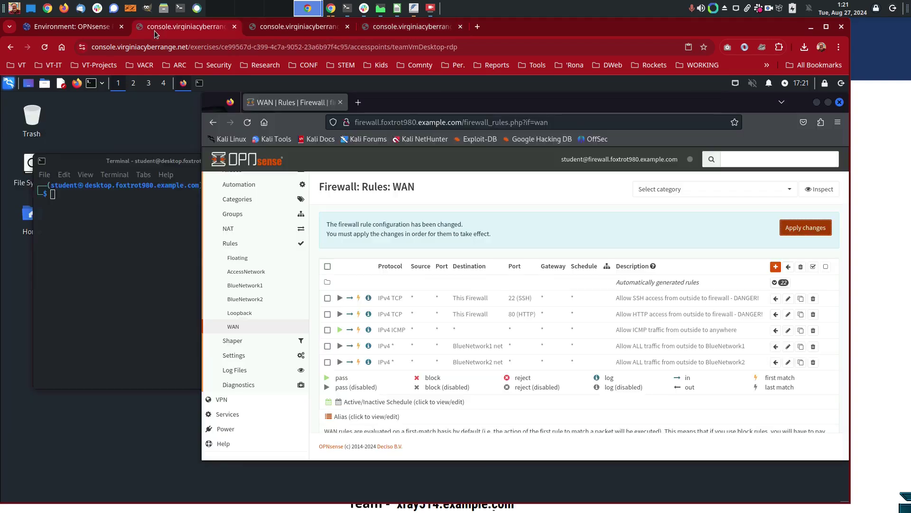
pyautogui.click(805, 229)
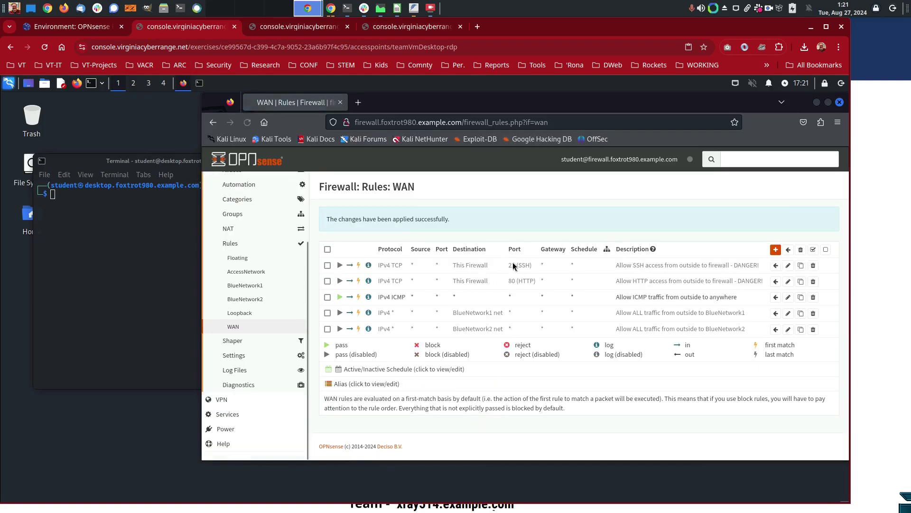
pyautogui.click(385, 29)
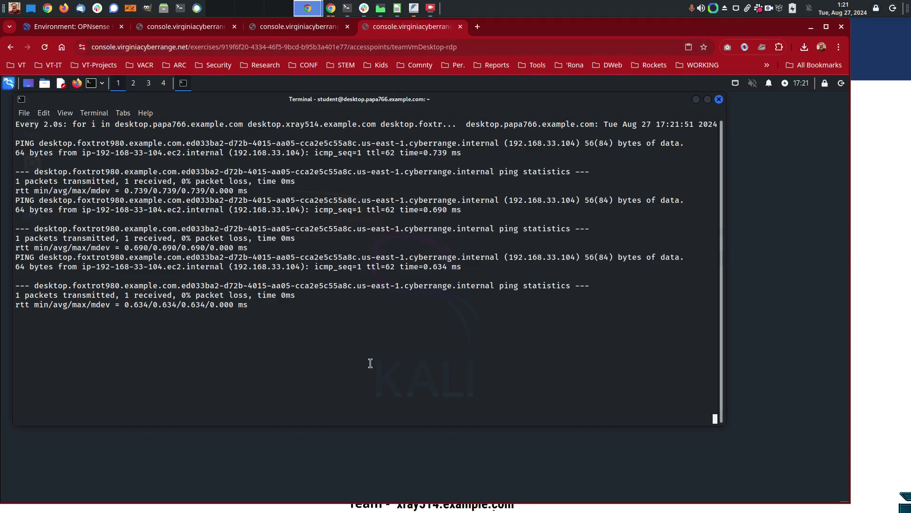
# - Review the foxtrot980 WAN rules against the inter-team network diagram, and open the firewall rules for BlueNetwork2
pyautogui.click(199, 27)
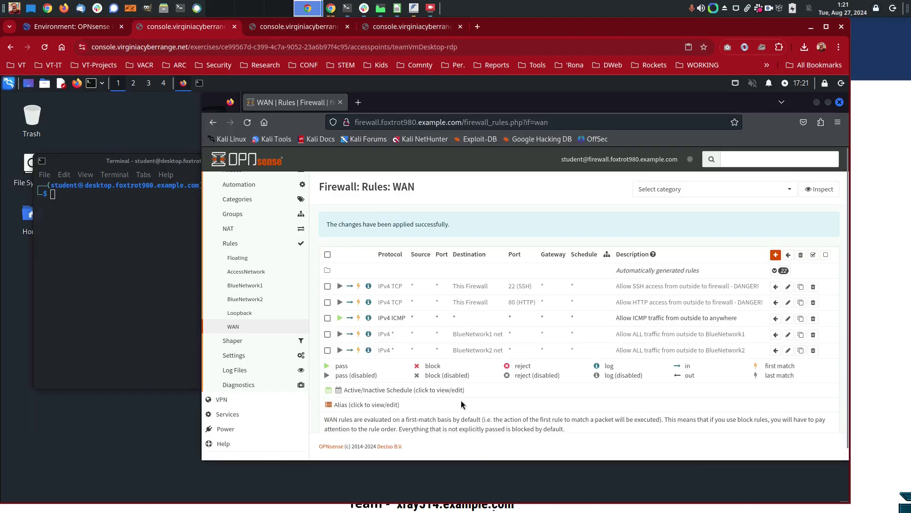
pyautogui.hotkey('alt', 'Tab')
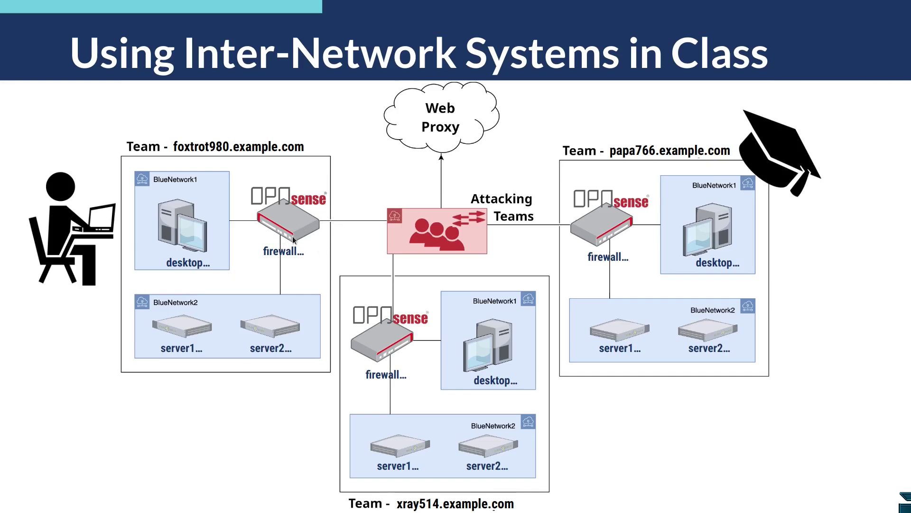
pyautogui.hotkey('alt', 'Tab')
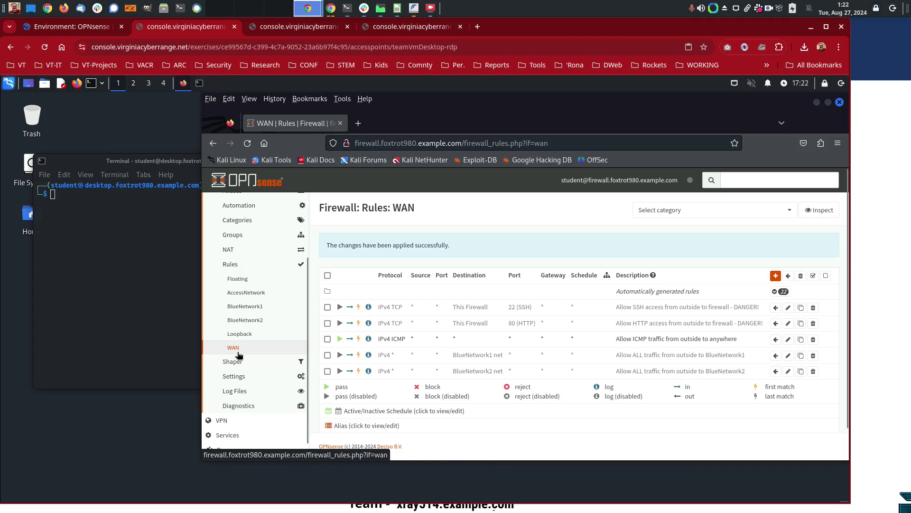
pyautogui.click(262, 323)
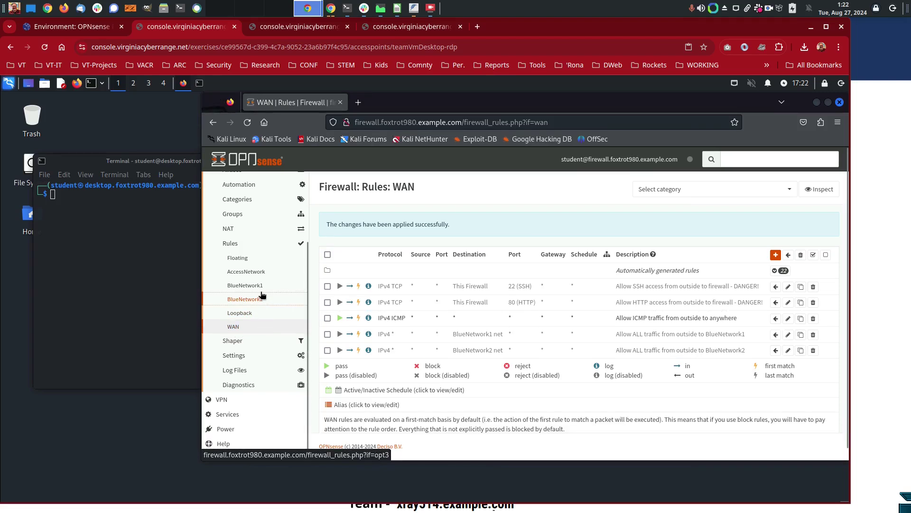
pyautogui.click(256, 300)
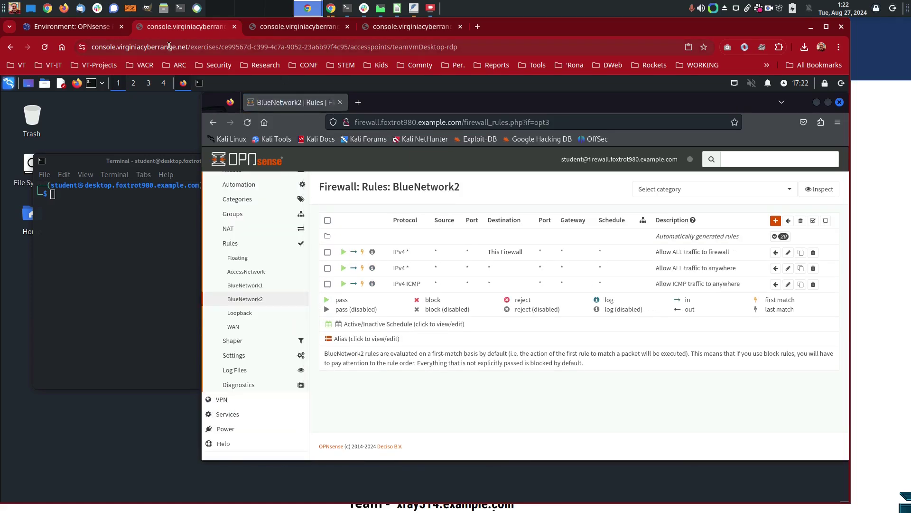
# - Revisit the inter-team network diagram, review the BlueNetwork2 rules, and open the firewall rules for BlueNetwork1
pyautogui.click(78, 28)
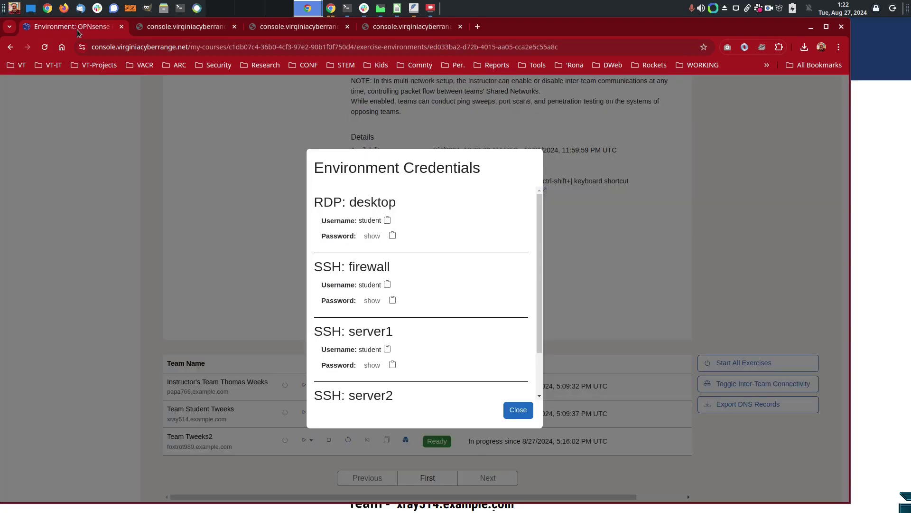
pyautogui.hotkey('alt', 'Tab')
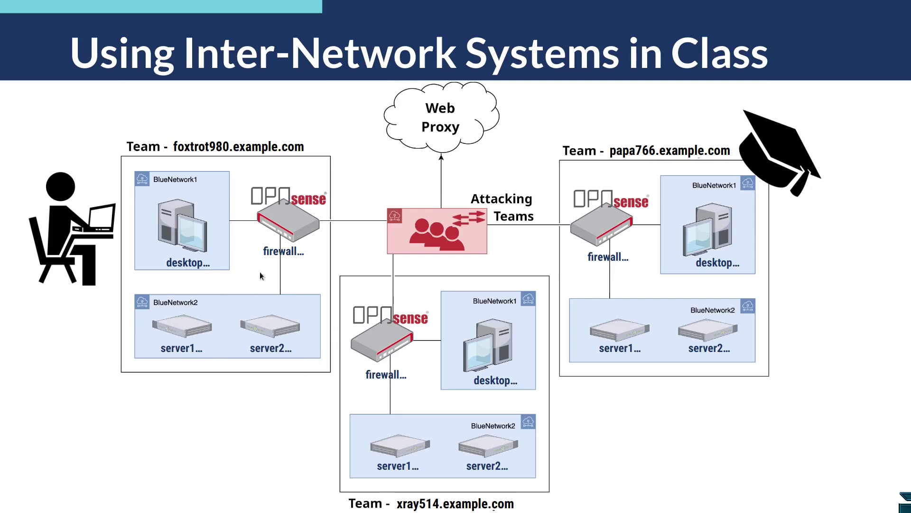
pyautogui.hotkey('alt', 'Tab')
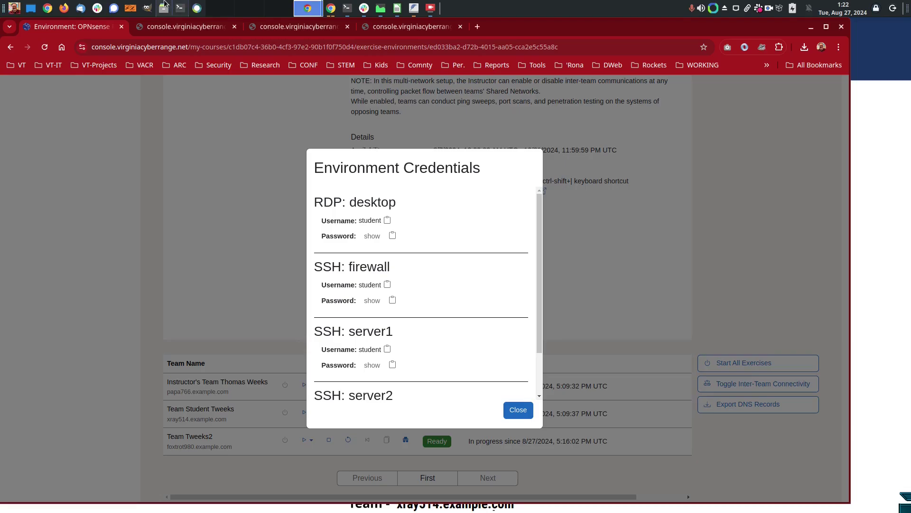
pyautogui.click(162, 27)
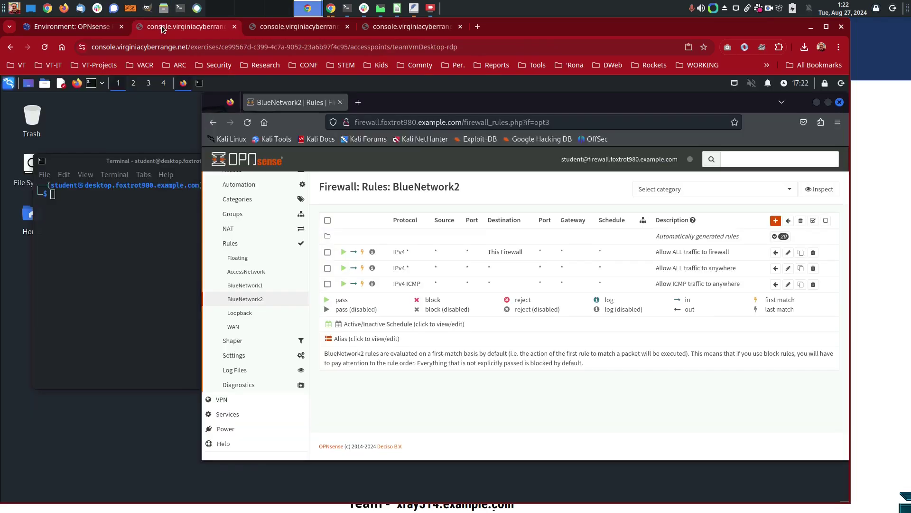
pyautogui.click(248, 286)
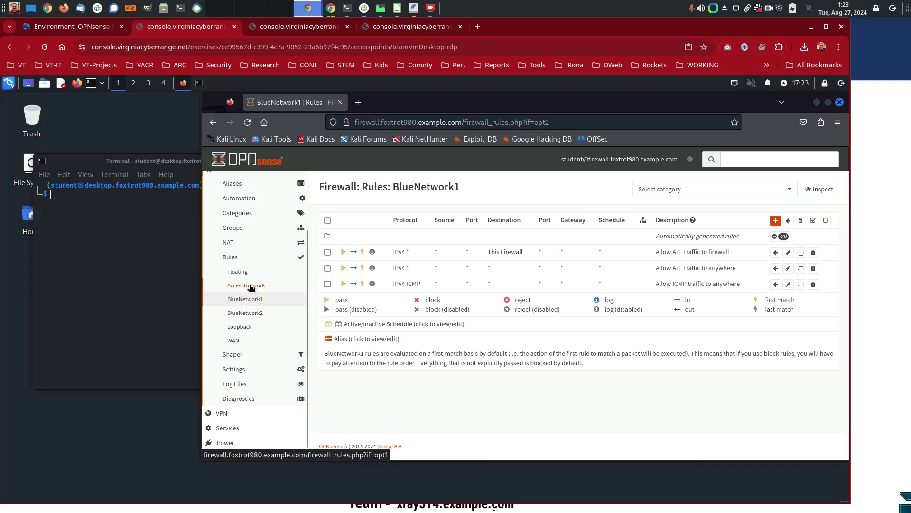
# - Open the foxtrot980 WAN rules and enable the rule allowing all outside traffic to BlueNetwork1
pyautogui.click(233, 342)
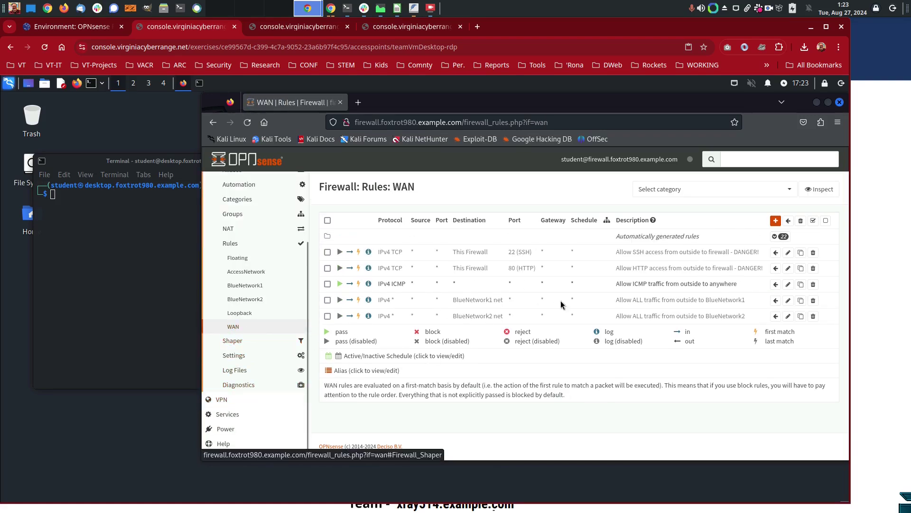
pyautogui.click(341, 301)
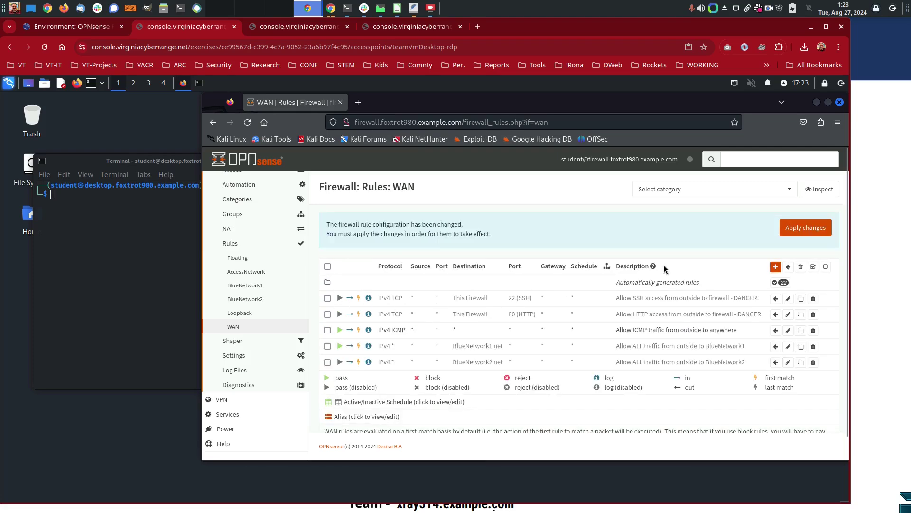
# - Stop the watch ping loop on the papa766 desktop and clear its terminal
pyautogui.click(402, 30)
pyautogui.hotkey('ctrl', 'c')
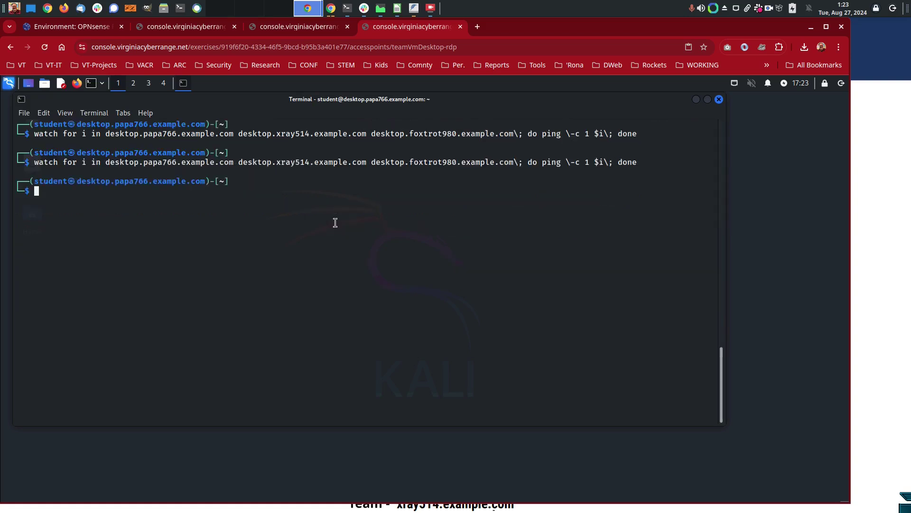
pyautogui.hotkey('ctrl', 'l')
# - Scan desktop.foxtrot980.example.com from the papa766 terminal using nmap with the -T4 option
pyautogui.write('nmap')
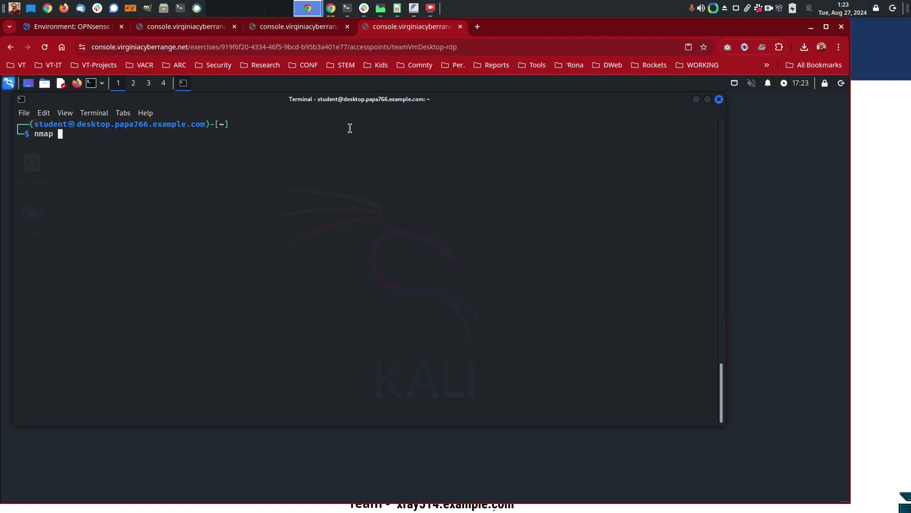
pyautogui.press('Up')
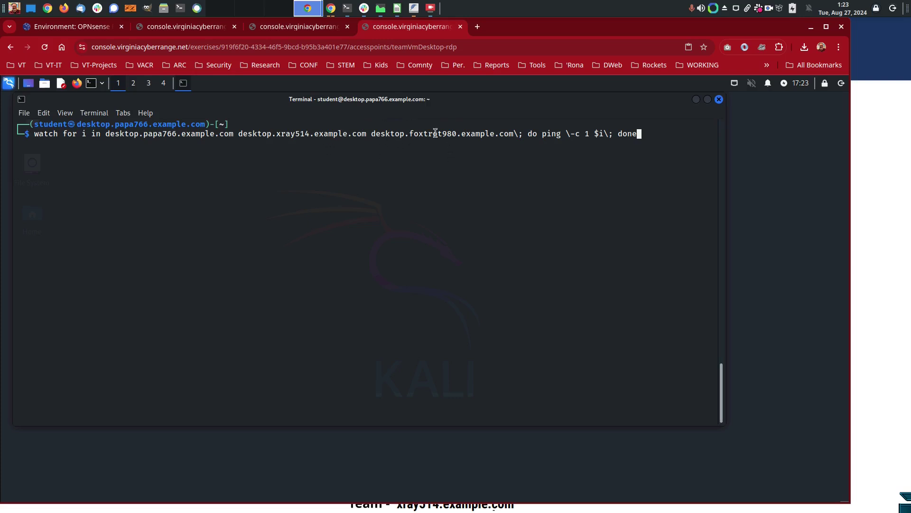
pyautogui.moveTo(372, 134); pyautogui.dragTo(518, 136)
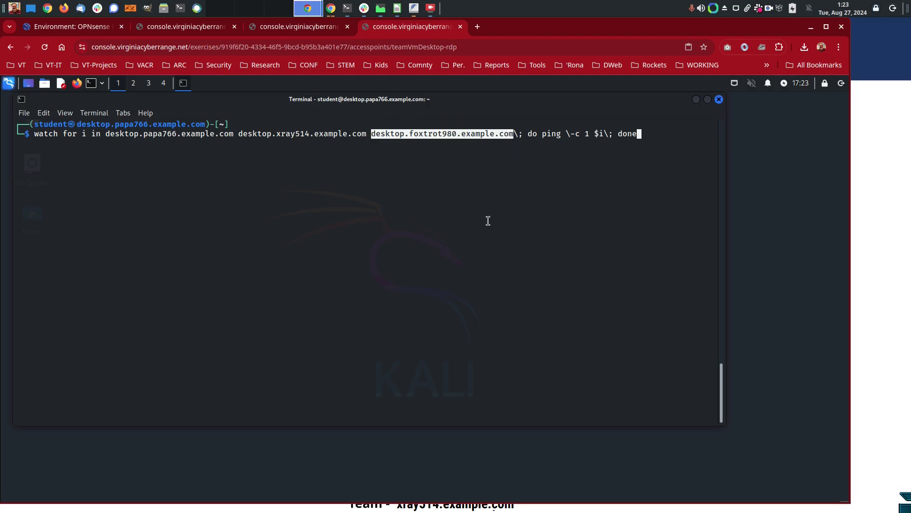
pyautogui.hotkey('ctrl', 'u')
pyautogui.write('nmap ')
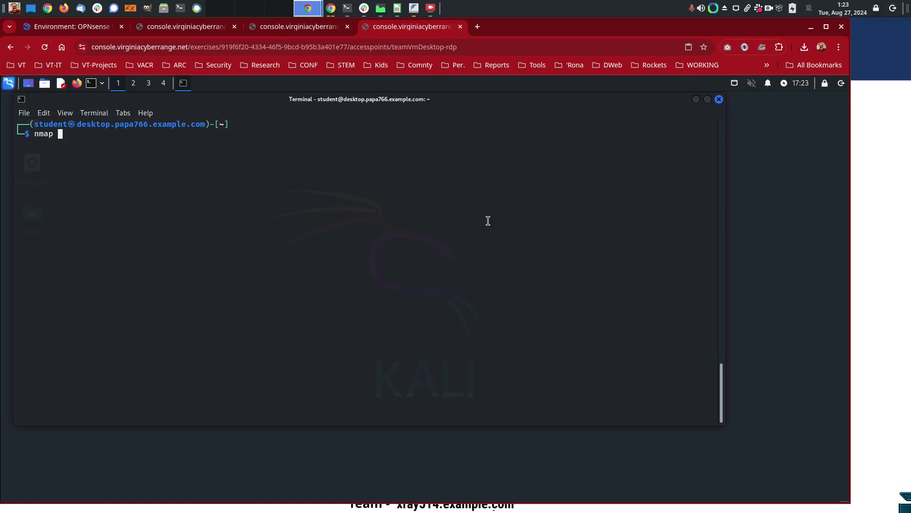
pyautogui.write('-t')
pyautogui.press('BackSpace')
pyautogui.write('T4')
pyautogui.hotkey('ctrl', 'shift', 'v')
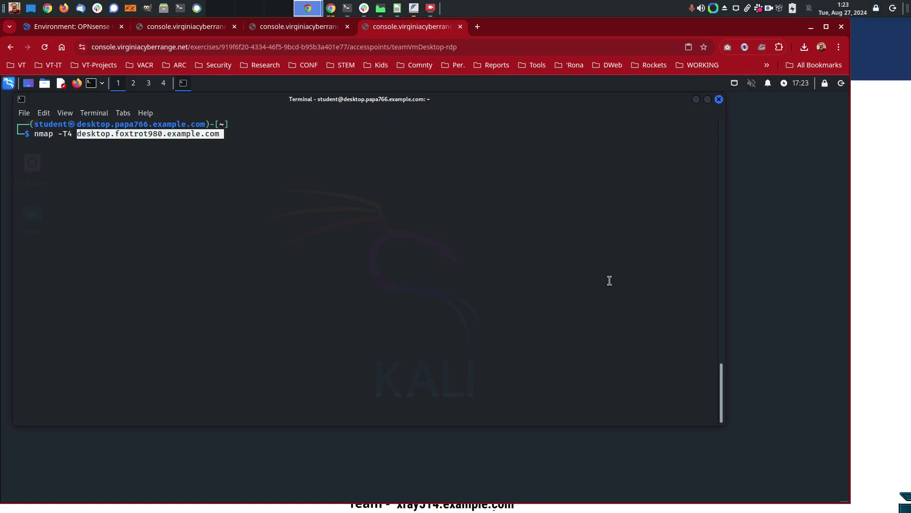
pyautogui.press('Return')
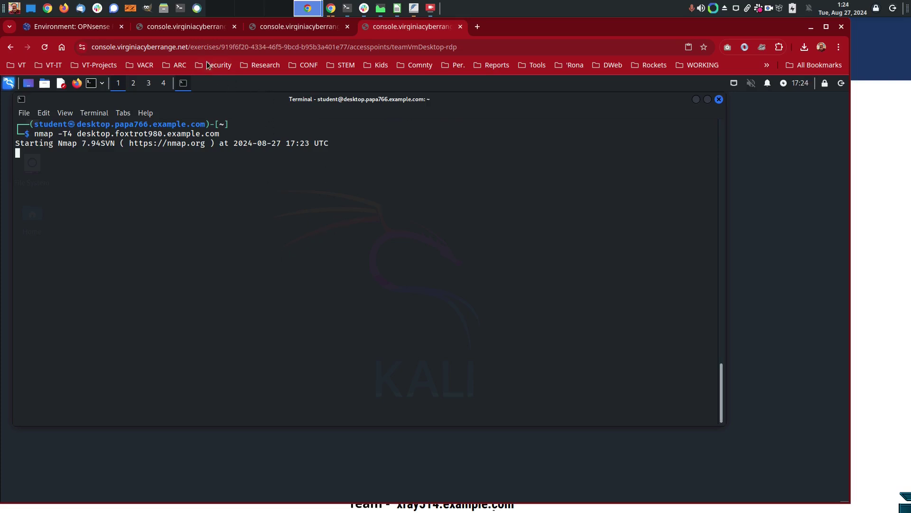
# - Enable the foxtrot980 WAN rule allowing all outside traffic to BlueNetwork2 and apply the pending rule changes
pyautogui.click(175, 28)
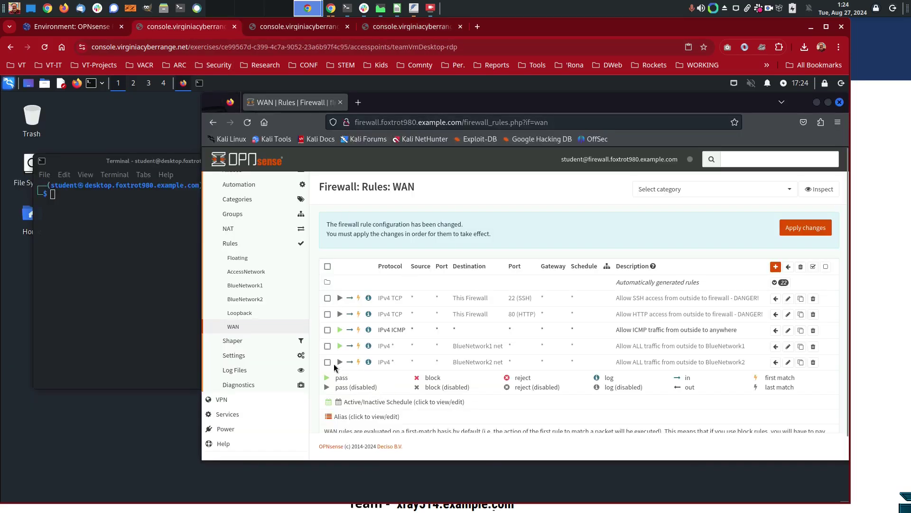
pyautogui.click(339, 363)
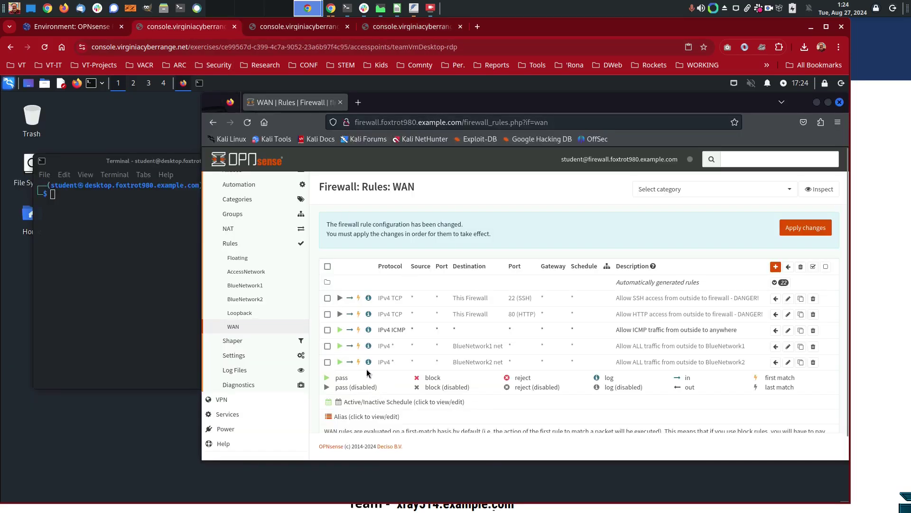
pyautogui.click(802, 230)
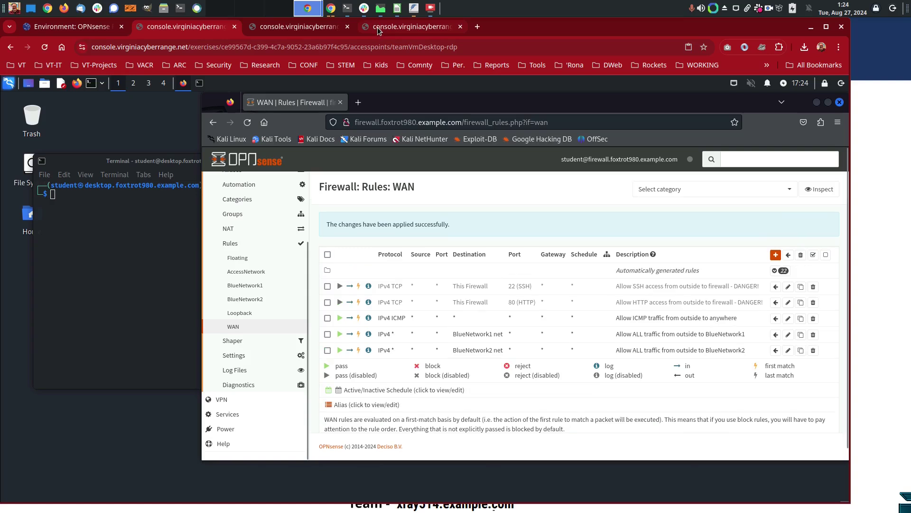
# - Rerun the nmap -T4 scan from the papa766 desktop with server1.foxtrot980.example.com and server2.foxtrot980.example.com added as targets
pyautogui.click(377, 27)
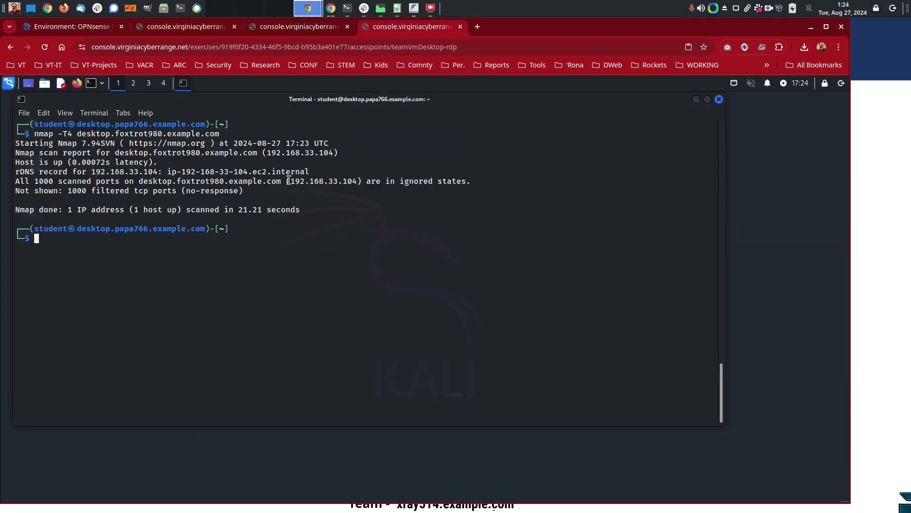
pyautogui.press('Up')
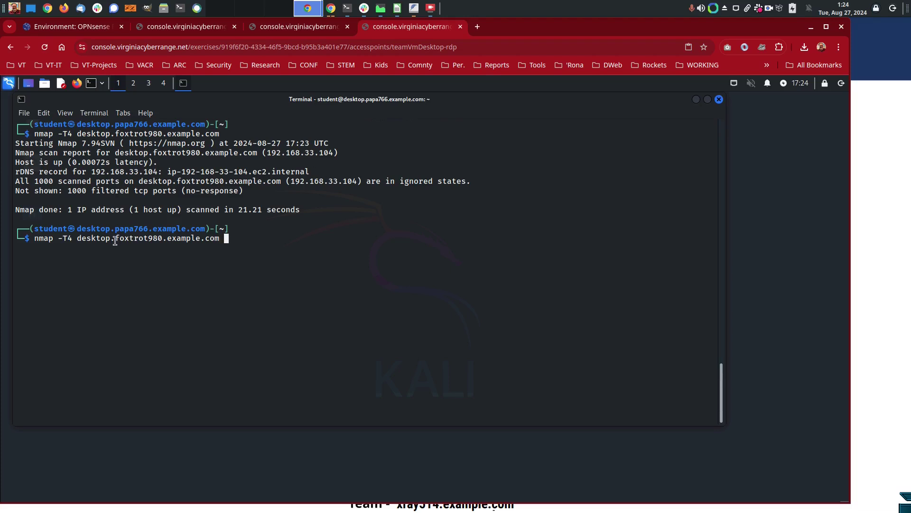
pyautogui.moveTo(109, 241); pyautogui.dragTo(220, 238)
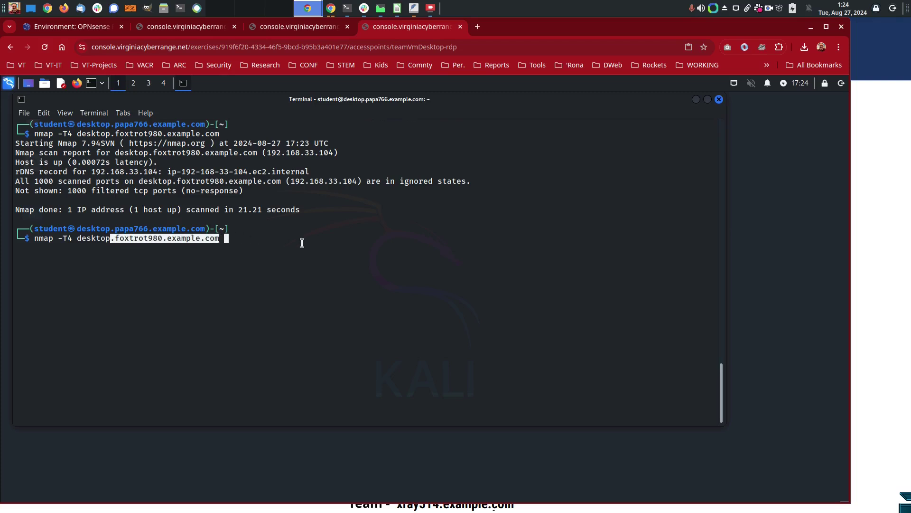
pyautogui.write('server1')
pyautogui.middleClick(302, 243)
pyautogui.write('serv')
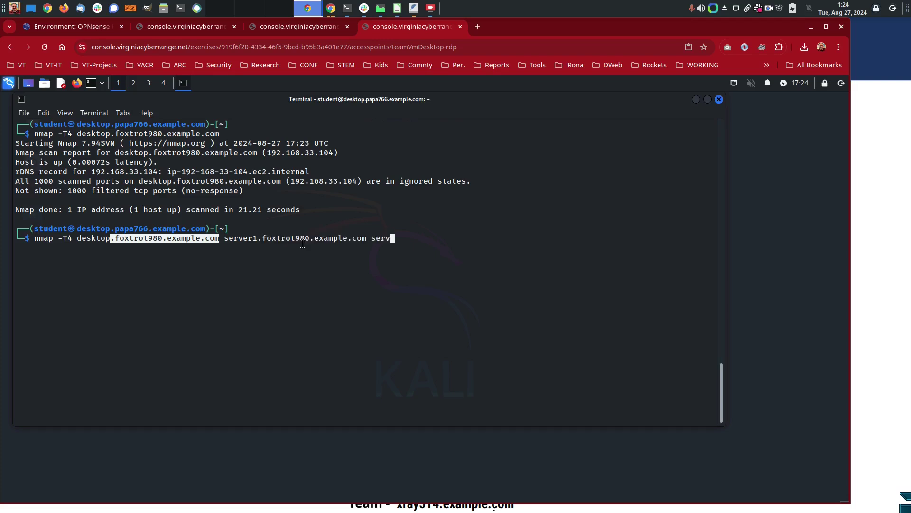
pyautogui.write('v')
pyautogui.press('BackSpace')
pyautogui.write('er2')
pyautogui.middleClick(303, 244)
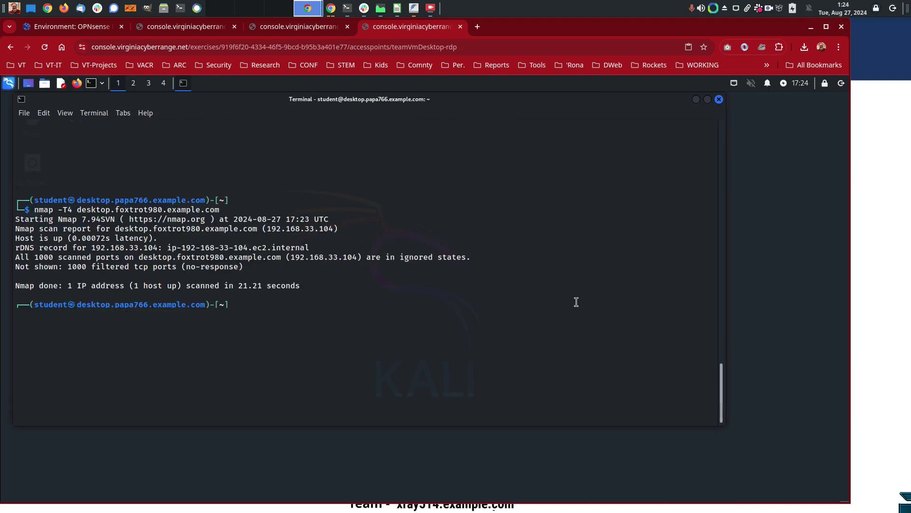
pyautogui.hotkey('ctrl', 'l')
pyautogui.press('Return')
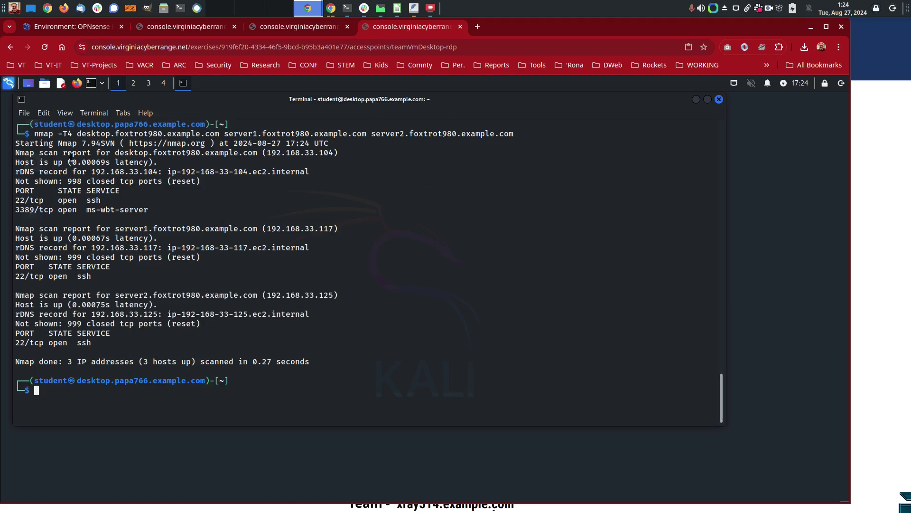
# - Examine the open ports and services reported for desktop.foxtrot980.example.com in the nmap output
pyautogui.moveTo(69, 142); pyautogui.dragTo(220, 209)
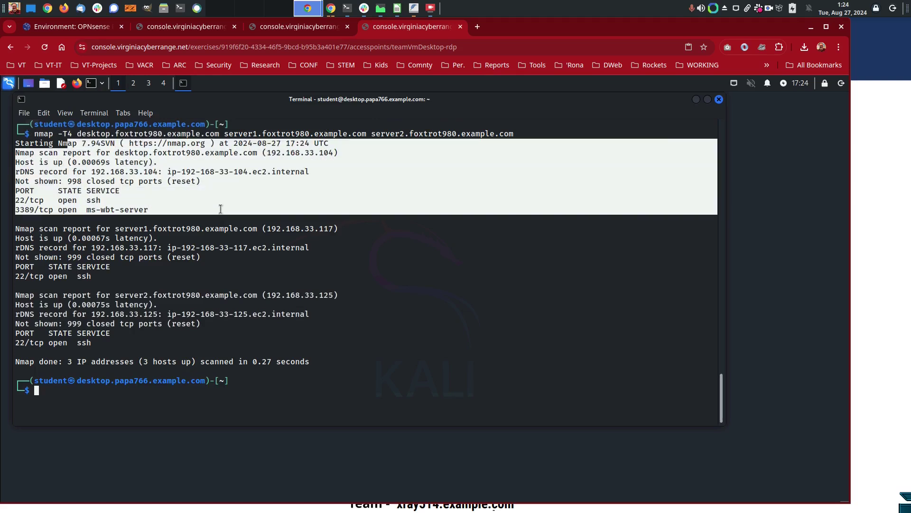
pyautogui.click(220, 209)
pyautogui.moveTo(17, 198); pyautogui.dragTo(193, 213)
pyautogui.click(127, 206)
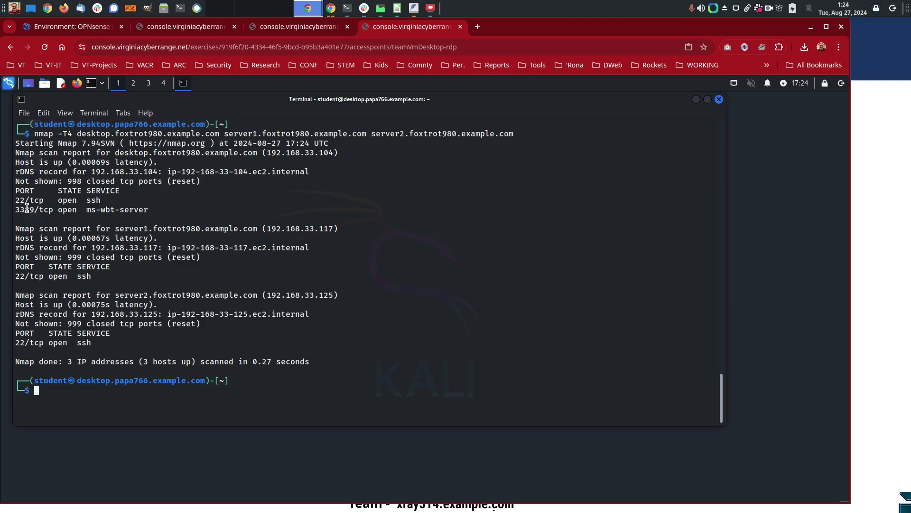
pyautogui.moveTo(27, 209); pyautogui.dragTo(119, 209)
pyautogui.click(118, 209)
# - Revisit the foxtrot980 WAN rules and review the nmap port results for the desktop, server1 and server2
pyautogui.click(202, 26)
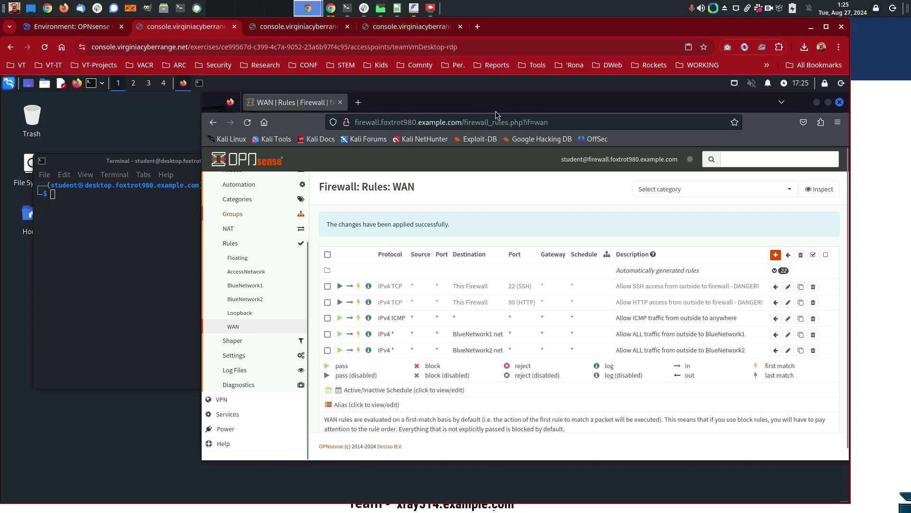
pyautogui.click(397, 27)
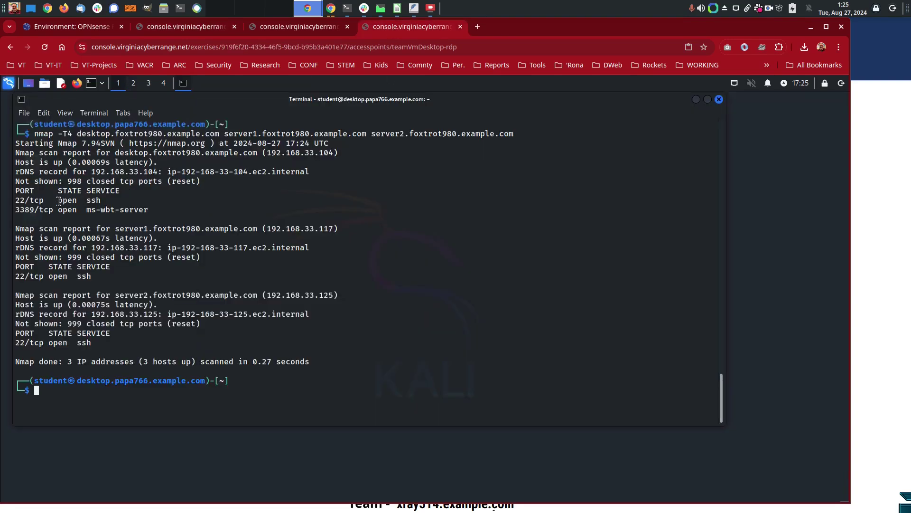
pyautogui.moveTo(30, 201); pyautogui.dragTo(111, 216)
pyautogui.click(255, 257)
pyautogui.moveTo(50, 246); pyautogui.dragTo(170, 297)
pyautogui.click(170, 296)
pyautogui.moveTo(102, 228); pyautogui.dragTo(241, 352)
pyautogui.click(241, 351)
pyautogui.moveTo(51, 221); pyautogui.dragTo(275, 297)
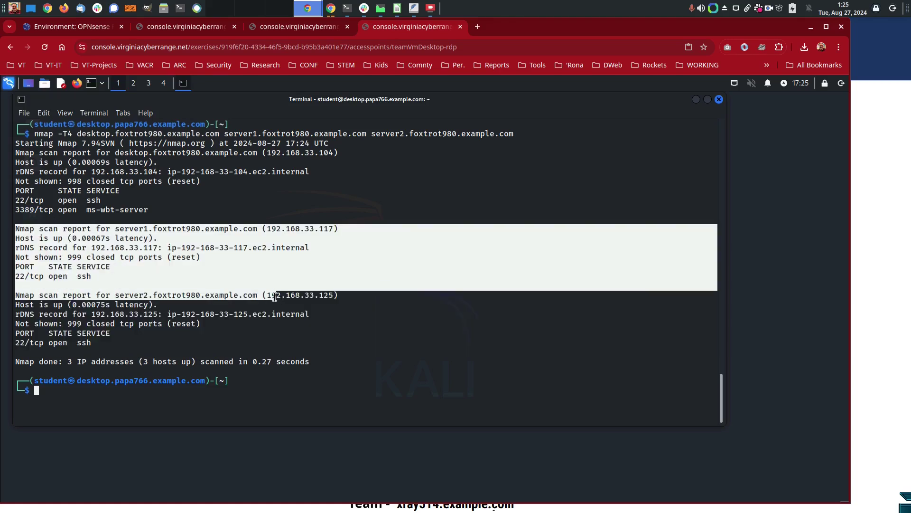
pyautogui.click(272, 295)
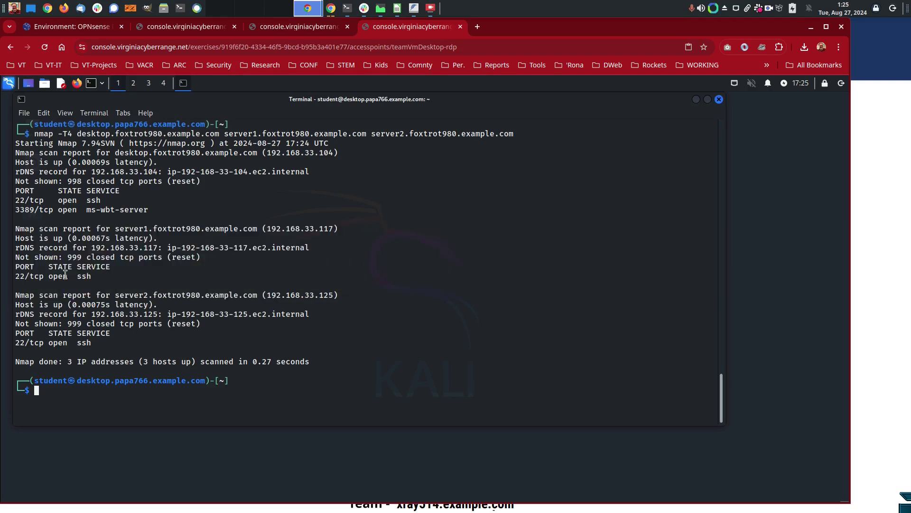
pyautogui.moveTo(24, 276); pyautogui.dragTo(110, 277)
pyautogui.click(110, 278)
pyautogui.moveTo(40, 341); pyautogui.dragTo(121, 336)
pyautogui.click(121, 336)
# - Recall the last nmap command and remove server2.foxtrot980.example.com from its targets
pyautogui.press('Up')
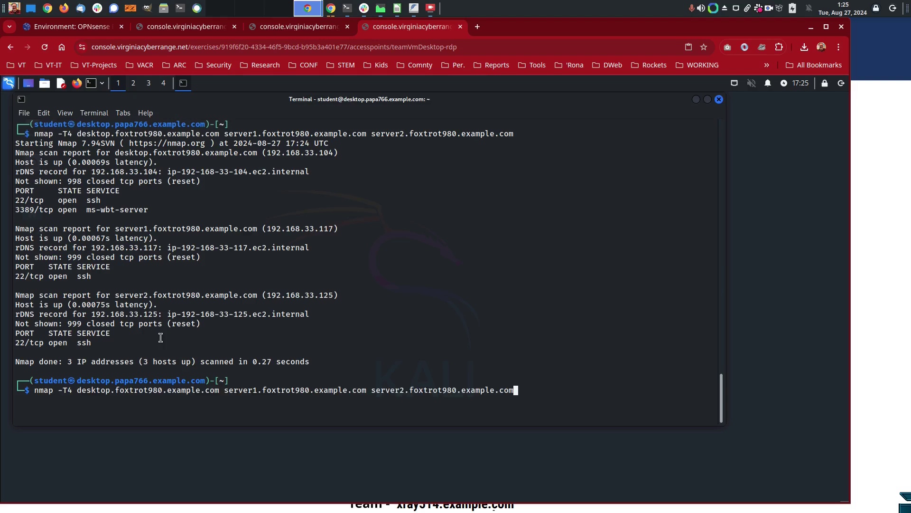
pyautogui.press('Left')
pyautogui.press('Left')
pyautogui.press('Left')
pyautogui.press('Left')
pyautogui.press('Left')
pyautogui.press('Left')
pyautogui.press('Left')
pyautogui.press('Left')
pyautogui.press('Left')
pyautogui.press('Left')
pyautogui.press('Left')
pyautogui.press('Right')
pyautogui.press('Right')
pyautogui.press('Right')
pyautogui.press('Right')
pyautogui.press('Right')
pyautogui.press('Right')
pyautogui.press('Right')
pyautogui.press('Right')
pyautogui.press('Right')
pyautogui.press('Right')
pyautogui.press('Right')
pyautogui.press('BackSpace')
pyautogui.press('BackSpace')
pyautogui.press('BackSpace')
pyautogui.press('BackSpace')
pyautogui.press('BackSpace')
pyautogui.press('BackSpace')
pyautogui.press('BackSpace')
pyautogui.press('BackSpace')
pyautogui.press('BackSpace')
pyautogui.press('BackSpace')
pyautogui.press('BackSpace')
pyautogui.press('BackSpace')
pyautogui.press('BackSpace')
pyautogui.press('BackSpace')
pyautogui.press('BackSpace')
pyautogui.press('BackSpace')
pyautogui.press('BackSpace')
pyautogui.press('BackSpace')
pyautogui.press('BackSpace')
pyautogui.press('BackSpace')
pyautogui.press('BackSpace')
pyautogui.press('BackSpace')
pyautogui.press('BackSpace')
pyautogui.press('BackSpace')
pyautogui.press('BackSpace')
pyautogui.press('BackSpace')
pyautogui.press('BackSpace')
pyautogui.press('BackSpace')
pyautogui.press('BackSpace')
pyautogui.press('BackSpace')
pyautogui.press('BackSpace')
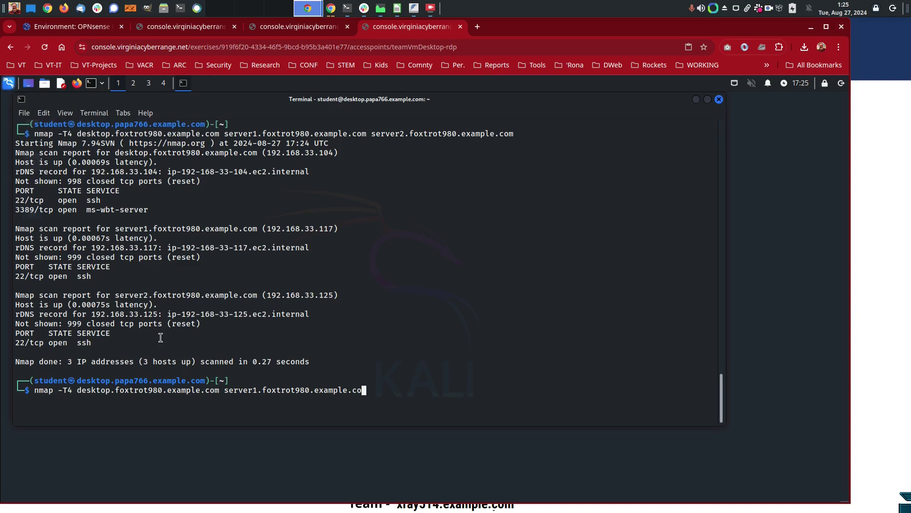
pyautogui.write('m')
# - Remove desktop.foxtrot980.example.com from the nmap command, leaving server1.foxtrot980.example.com as its only target
pyautogui.press('Left')
pyautogui.press('Left')
pyautogui.press('Left')
pyautogui.press('Left')
pyautogui.press('Left')
pyautogui.press('Left')
pyautogui.press('Left')
pyautogui.press('Left')
pyautogui.press('Left')
pyautogui.press('Left')
pyautogui.press('Left')
pyautogui.press('Left')
pyautogui.press('Left')
pyautogui.press('Left')
pyautogui.press('Left')
pyautogui.press('Left')
pyautogui.press('Left')
pyautogui.press('Left')
pyautogui.press('Left')
pyautogui.press('Left')
pyautogui.press('Left')
pyautogui.press('Left')
pyautogui.press('Left')
pyautogui.press('Left')
pyautogui.press('Left')
pyautogui.press('Left')
pyautogui.press('Left')
pyautogui.press('Left')
pyautogui.press('Left')
pyautogui.press('BackSpace')
pyautogui.press('BackSpace')
pyautogui.press('BackSpace')
pyautogui.press('BackSpace')
pyautogui.press('BackSpace')
pyautogui.press('BackSpace')
pyautogui.press('BackSpace')
pyautogui.press('BackSpace')
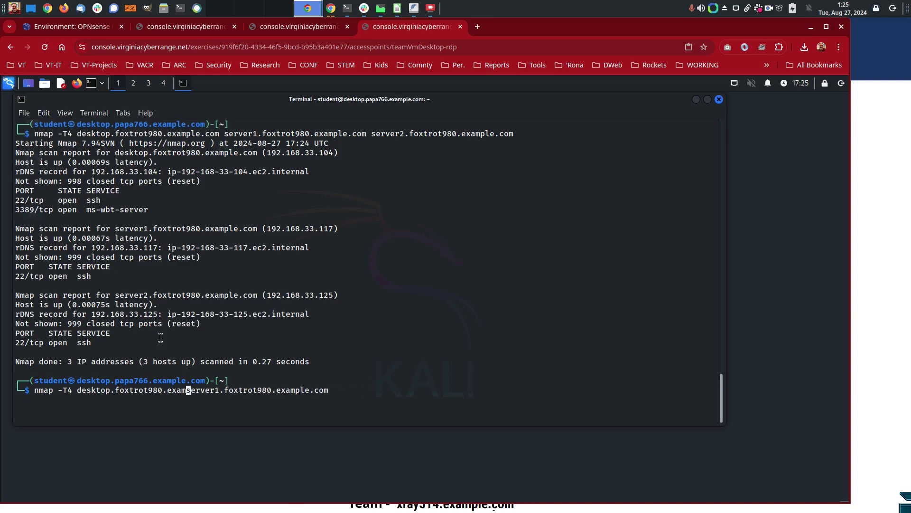
pyautogui.press('BackSpace')
pyautogui.press('BackSpace')
pyautogui.press('BackSpace')
pyautogui.press('BackSpace')
pyautogui.press('BackSpace')
pyautogui.press('BackSpace')
pyautogui.press('BackSpace')
pyautogui.press('BackSpace')
pyautogui.press('BackSpace')
pyautogui.press('BackSpace')
pyautogui.press('BackSpace')
pyautogui.press('BackSpace')
pyautogui.press('BackSpace')
pyautogui.press('BackSpace')
pyautogui.press('BackSpace')
pyautogui.press('BackSpace')
pyautogui.press('BackSpace')
pyautogui.press('BackSpace')
pyautogui.press('BackSpace')
pyautogui.press('BackSpace')
# - Add the -O option and the sudo prefix, and run sudo nmap -T4 -O server1.foxtrot980.example.com
pyautogui.write('-')
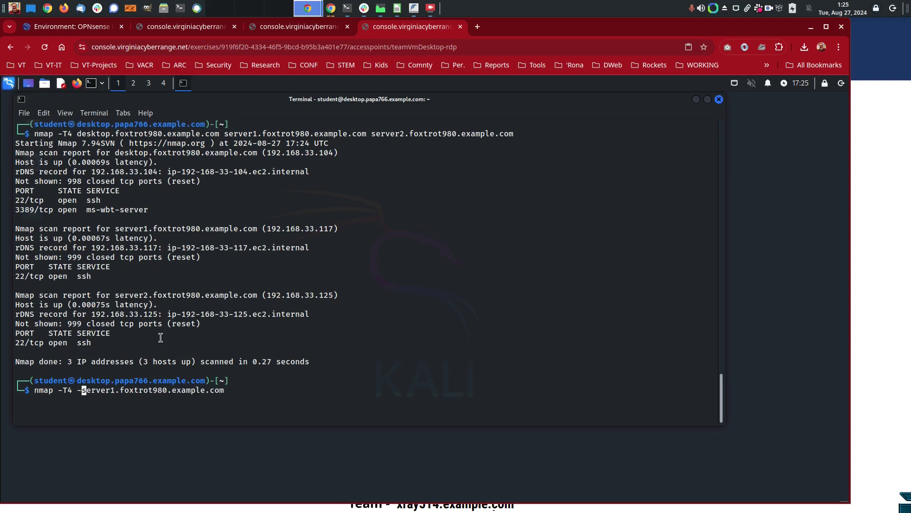
pyautogui.write('O')
pyautogui.press('Home')
pyautogui.write('sudo')
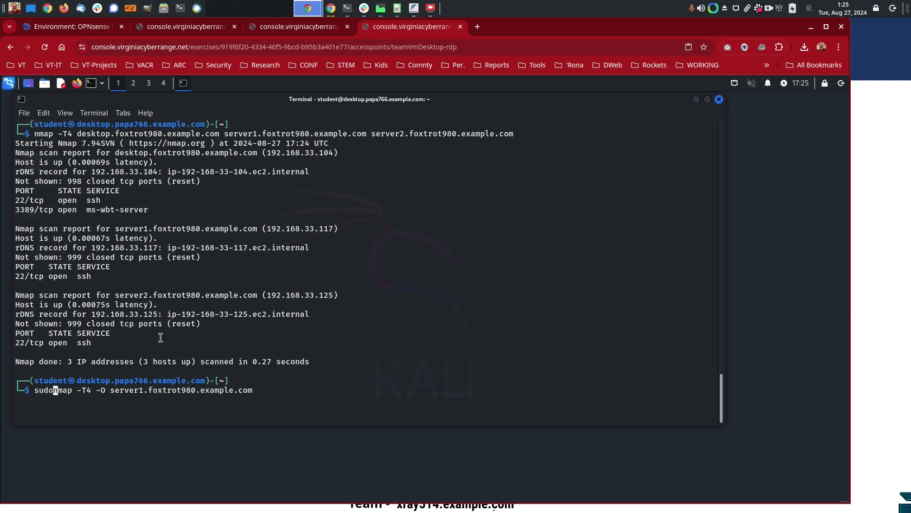
pyautogui.press('Return')
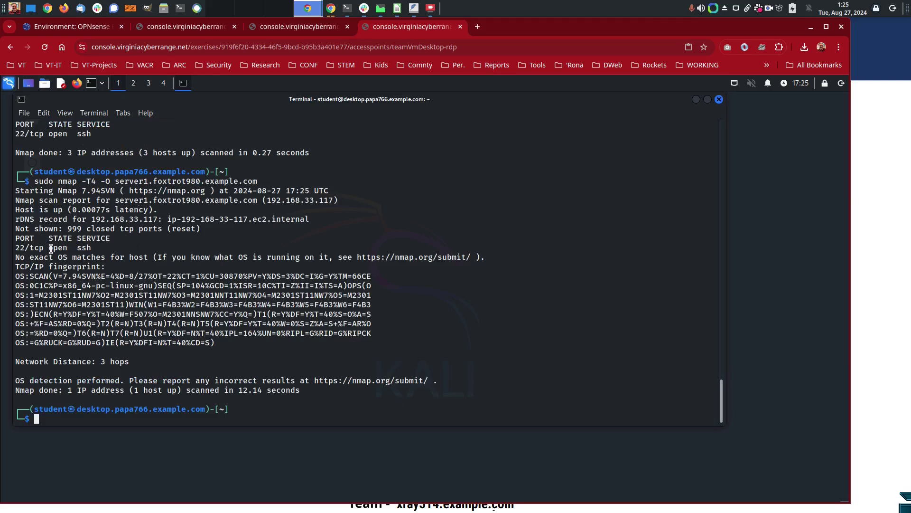
# - Examine the open port, OS match and TCP/IP fingerprint lines in the nmap output for server1.foxtrot980.example.com
pyautogui.moveTo(49, 258); pyautogui.dragTo(307, 268)
pyautogui.click(307, 269)
pyautogui.moveTo(50, 250); pyautogui.dragTo(50, 261)
pyautogui.click(54, 263)
pyautogui.moveTo(136, 277); pyautogui.dragTo(145, 274)
pyautogui.moveTo(97, 185); pyautogui.dragTo(242, 300)
pyautogui.click(242, 300)
pyautogui.hotkey('alt', 'Tab')
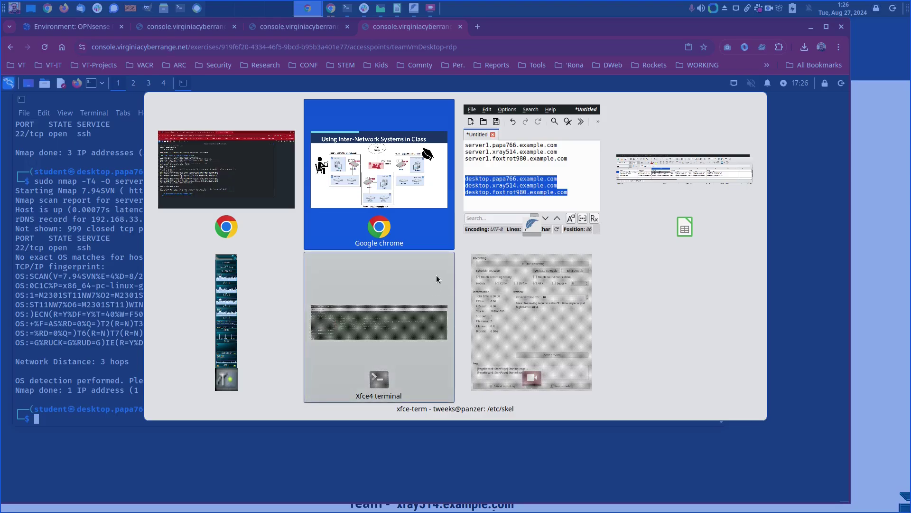
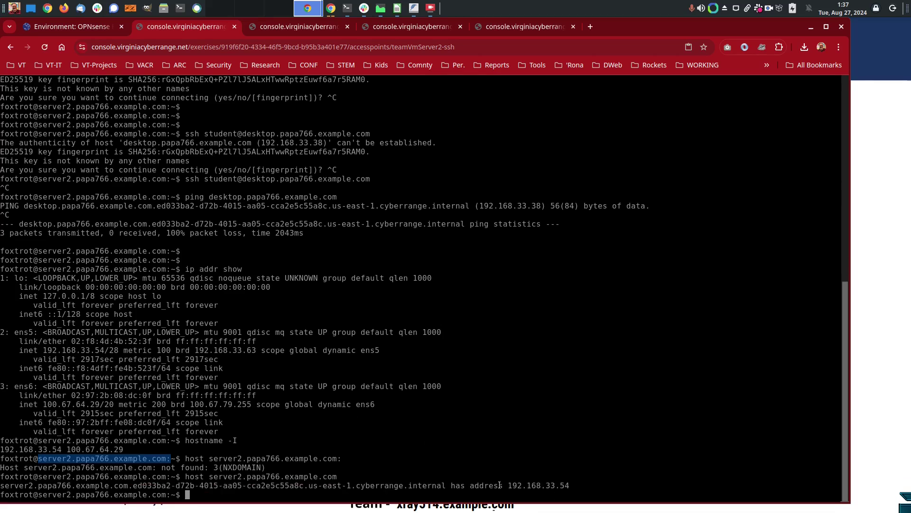
# - Copy papa766 server2's address 192.168.33.54 from the hostname -I output in its SSH console
pyautogui.moveTo(62, 450); pyautogui.dragTo(1, 449)
pyautogui.click(5, 449)
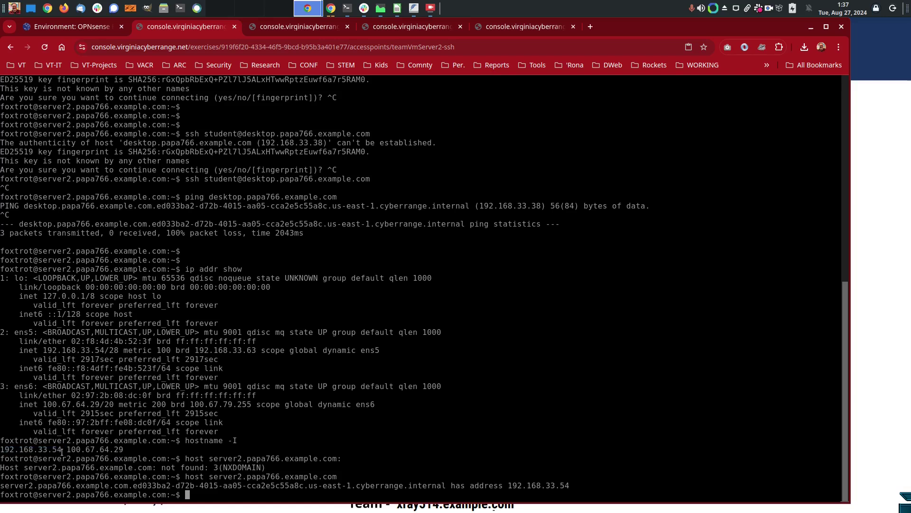
pyautogui.moveTo(64, 450); pyautogui.dragTo(2, 450)
pyautogui.hotkey('ctrl', 'c')
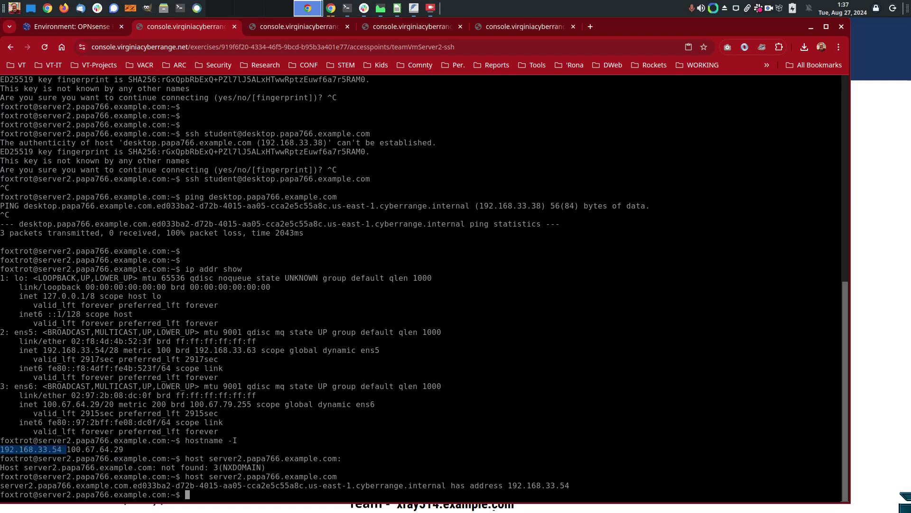
pyautogui.hotkey('alt', 'Tab')
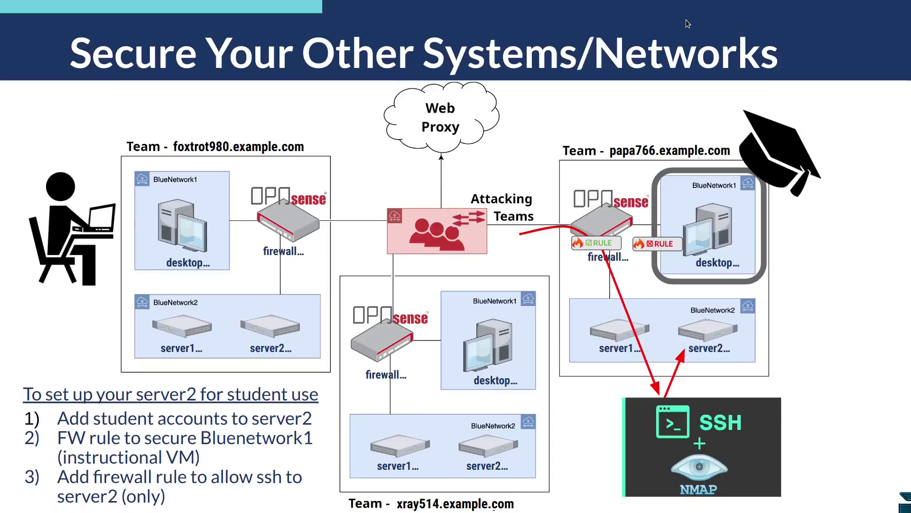
pyautogui.hotkey('alt', 'Tab')
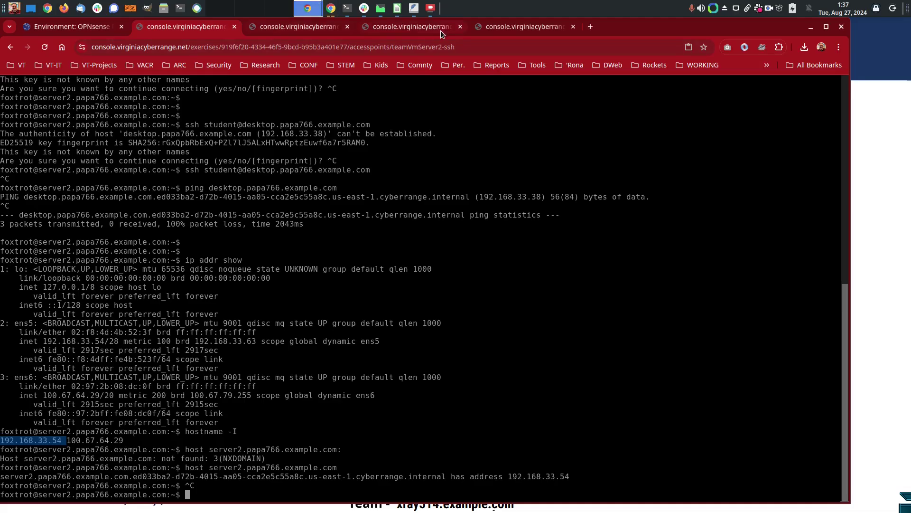
# - Start a new WAN rule on papa766's OPNsense firewall and set its protocol to TCP
pyautogui.click(492, 27)
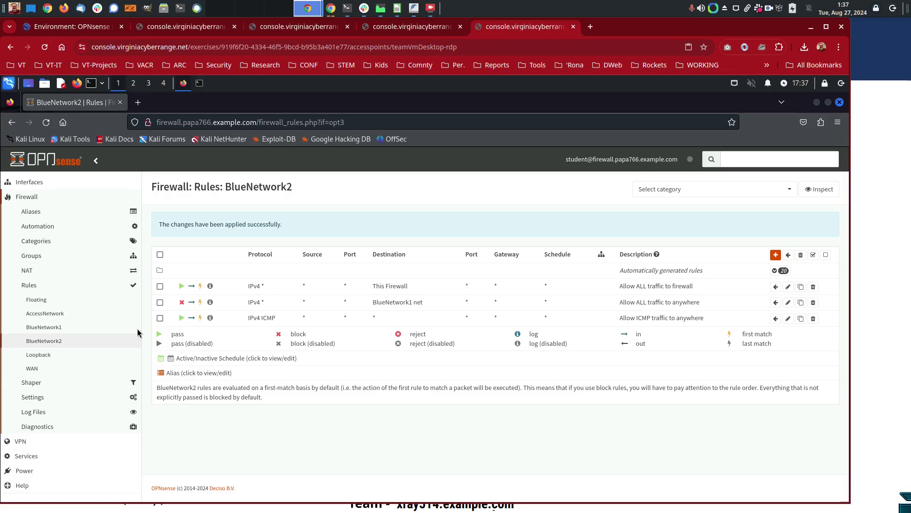
pyautogui.click(31, 368)
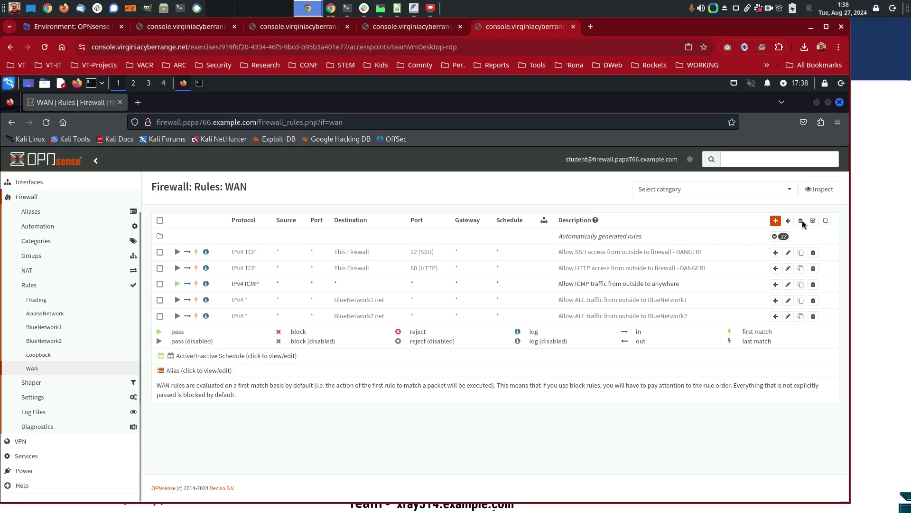
pyautogui.click(775, 221)
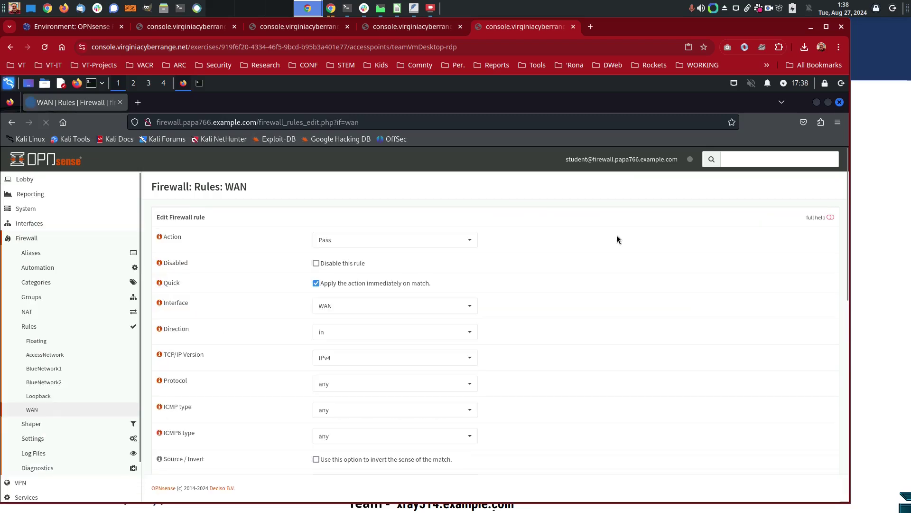
pyautogui.scroll(-2, 375, 240)
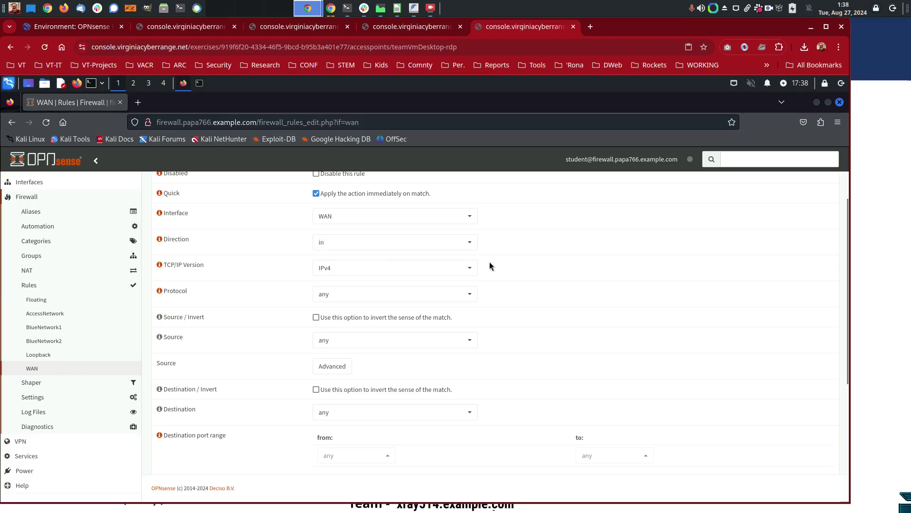
pyautogui.click(397, 295)
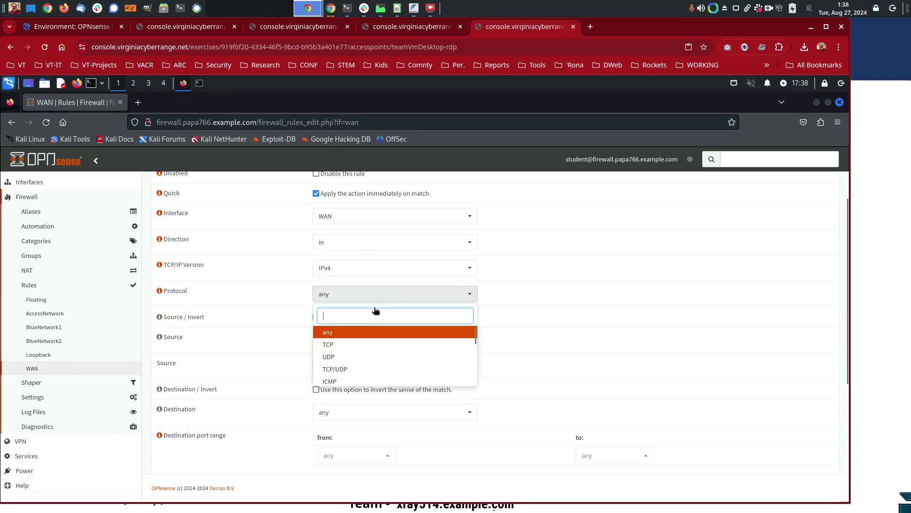
pyautogui.click(339, 344)
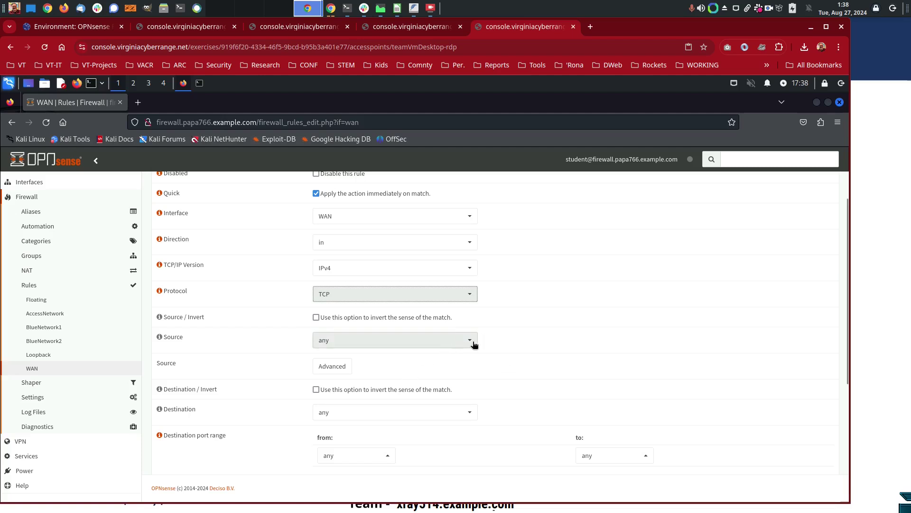
# - Set the rule's destination to the single host 192.168.33.54 with a 32-bit mask
pyautogui.scroll(-2, 491, 365)
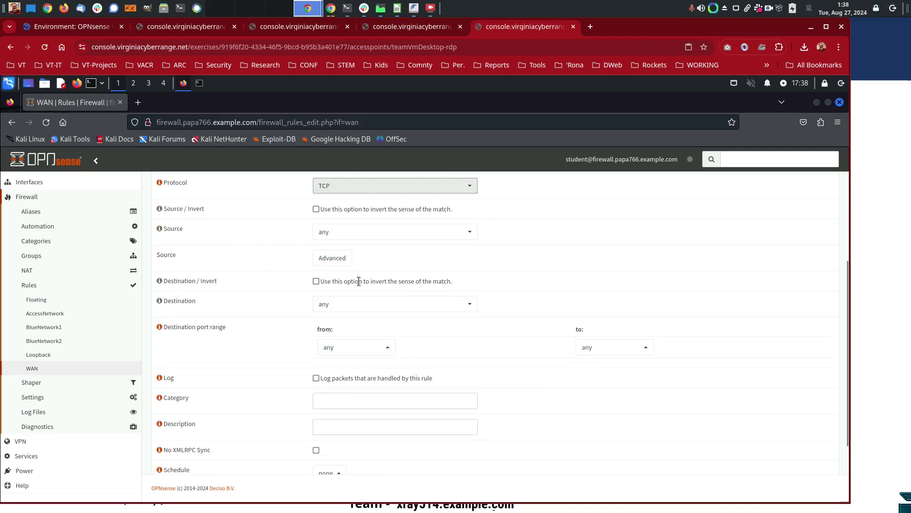
pyautogui.click(346, 304)
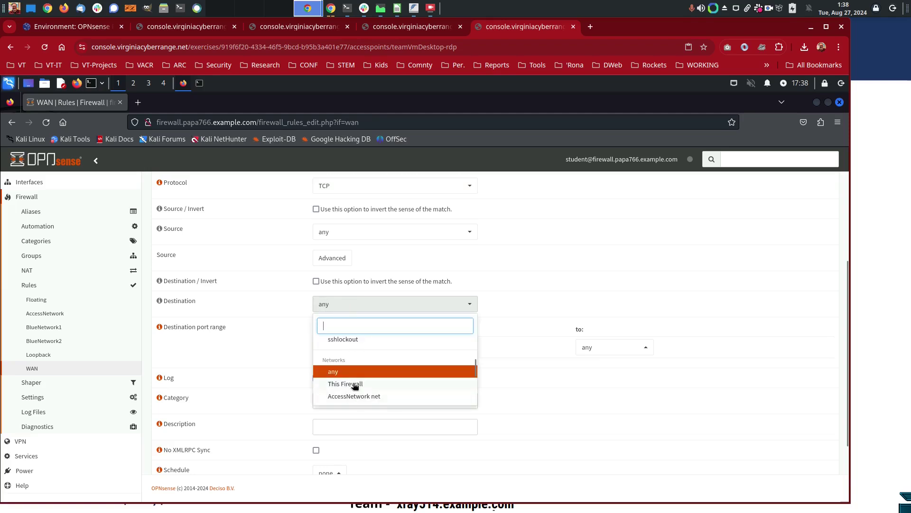
pyautogui.scroll(1, 355, 379)
pyautogui.scroll(2, 355, 380)
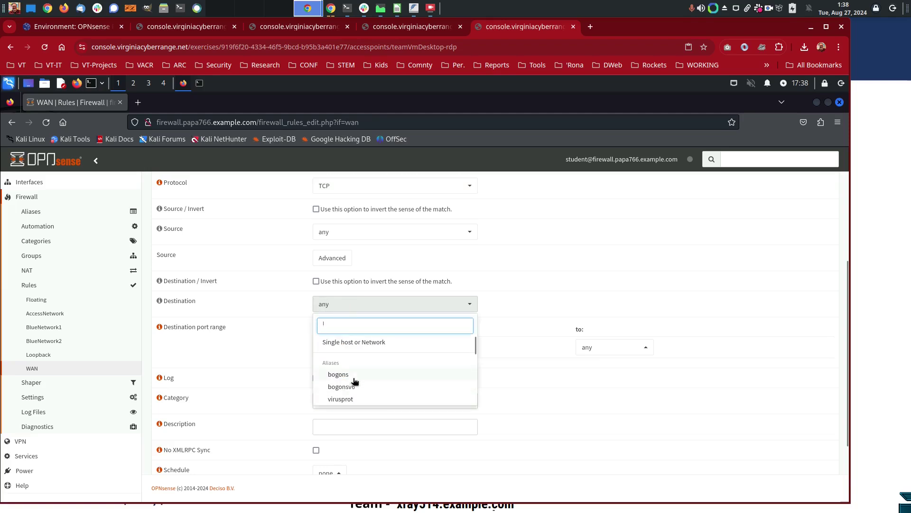
pyautogui.click(346, 343)
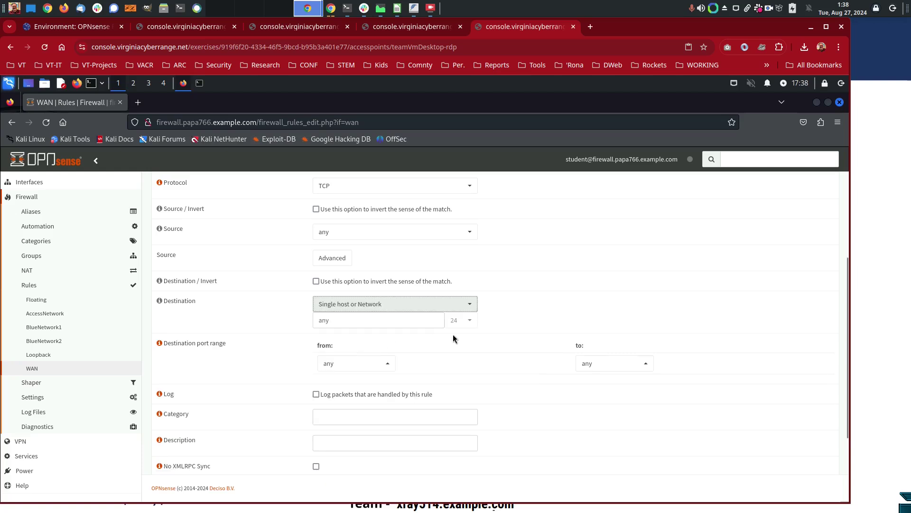
pyautogui.click(366, 321)
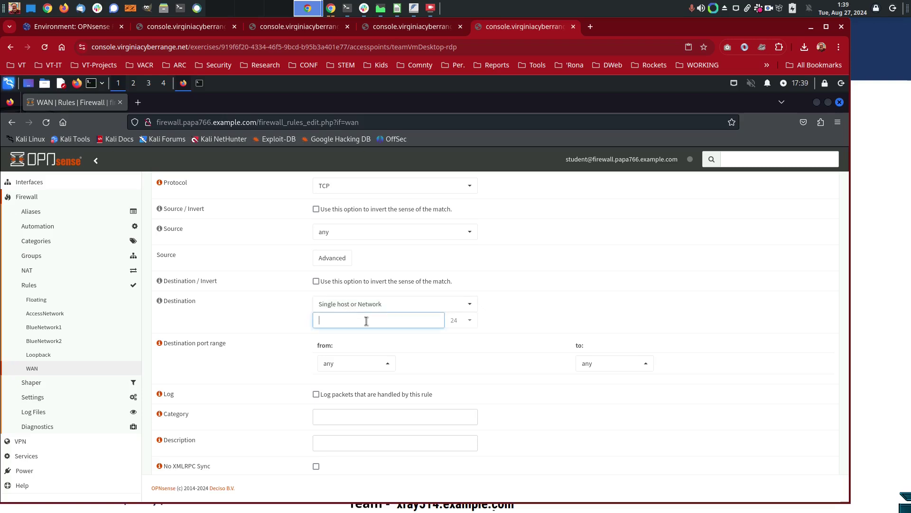
pyautogui.hotkey('ctrl', 'v')
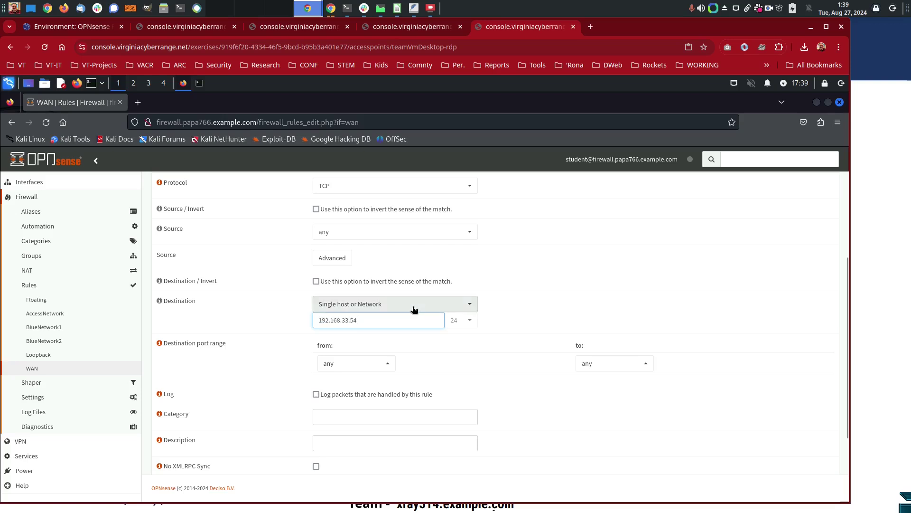
pyautogui.click(470, 322)
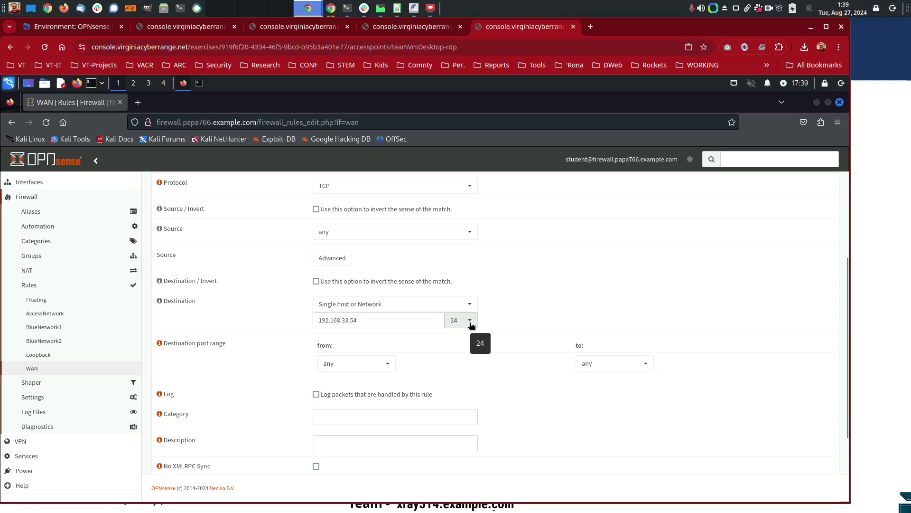
pyautogui.click(470, 323)
pyautogui.scroll(1, 466, 374)
pyautogui.scroll(1, 465, 374)
pyautogui.click(464, 343)
# - Set the rule's destination port range to SSH
pyautogui.click(390, 365)
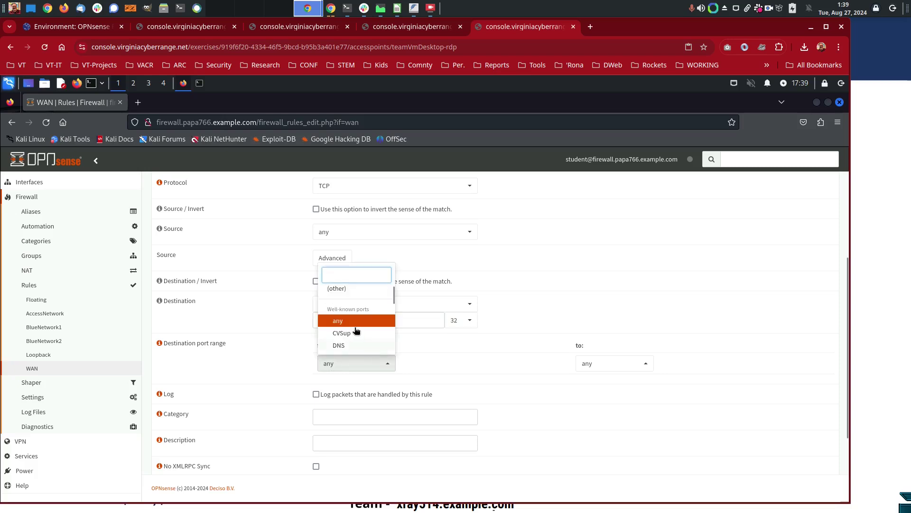
pyautogui.write('ssh')
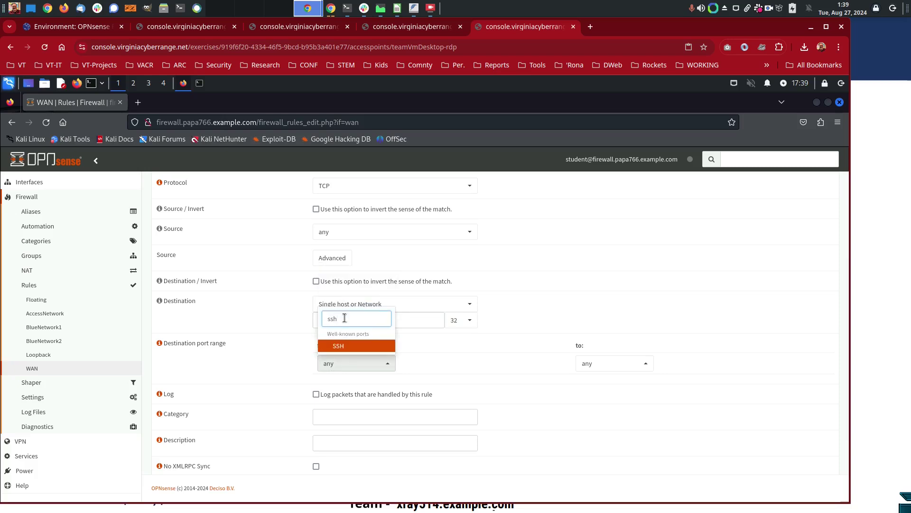
pyautogui.click(389, 351)
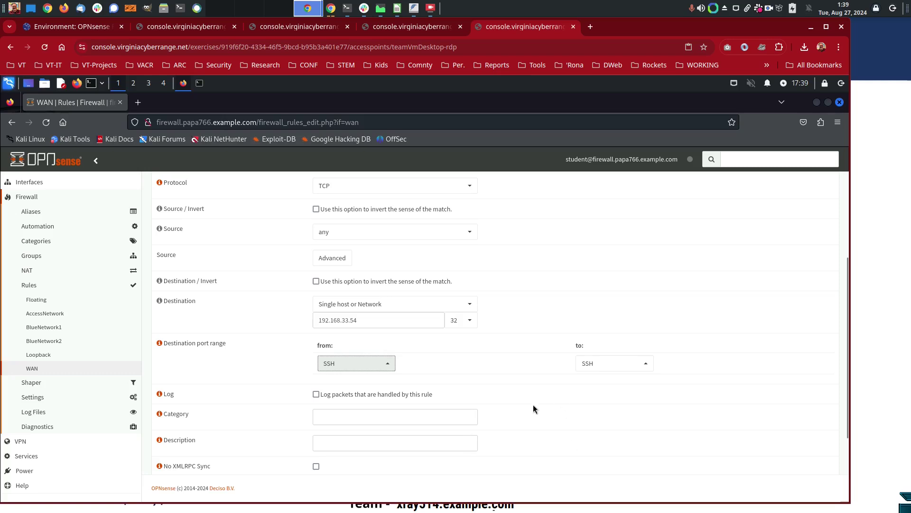
# - Describe the rule as "Allow student SSH access to MY server2" and try to save it
pyautogui.scroll(-4, 533, 404)
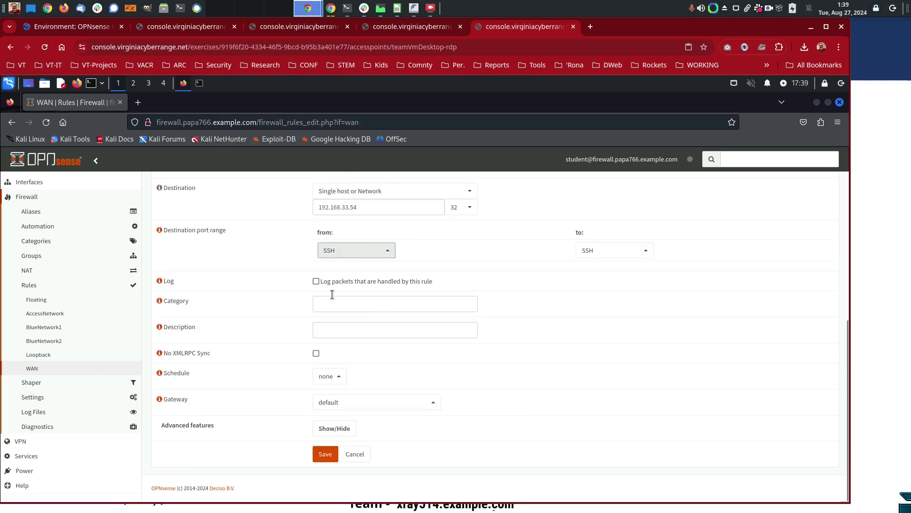
pyautogui.click(334, 330)
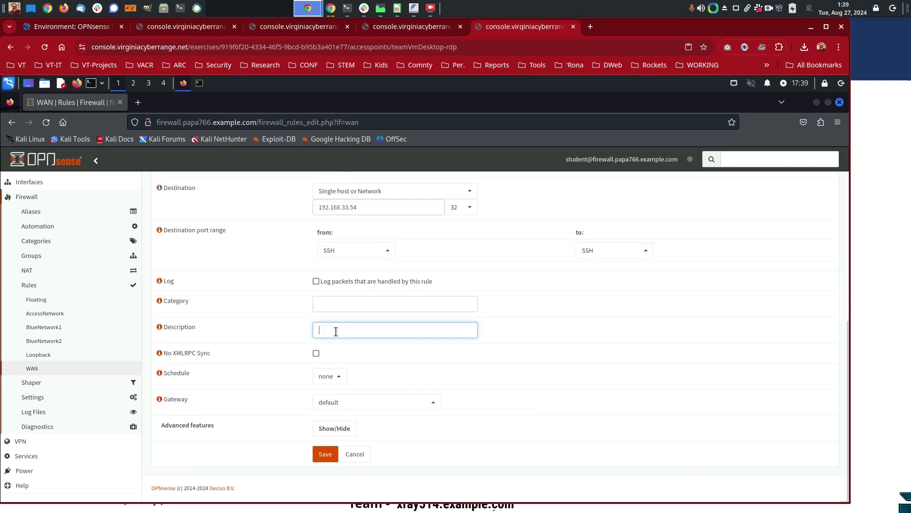
pyautogui.write('Allow student SSH access to server2')
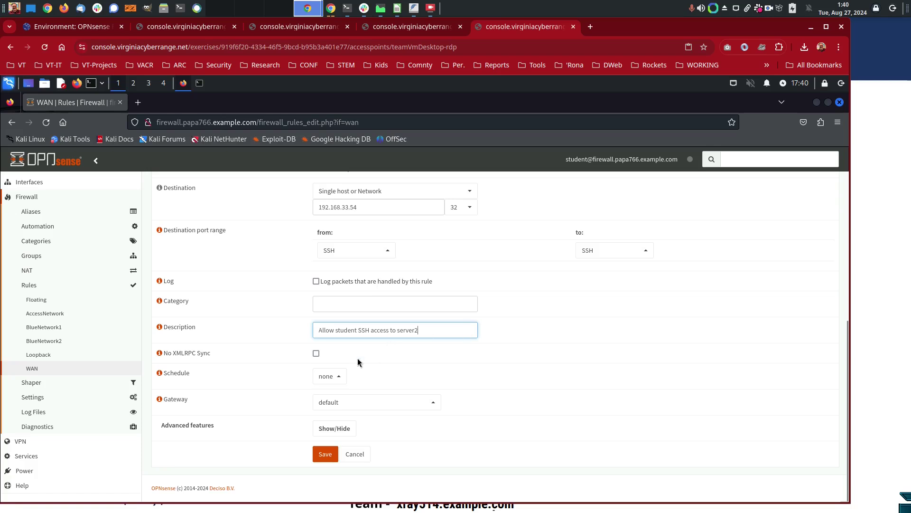
pyautogui.write('MY')
pyautogui.click(326, 456)
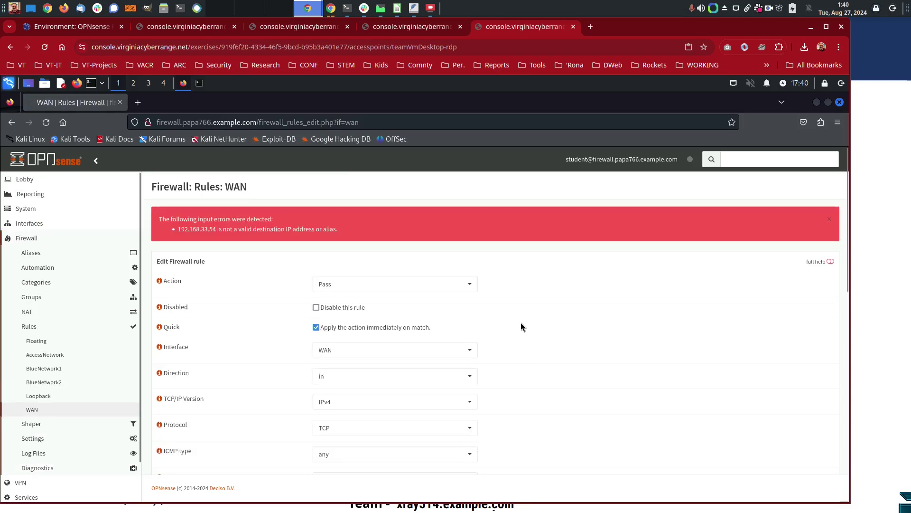
# - Review the rule's settings and recheck its destination entry, keeping Single host or Network with 192.168.33.54
pyautogui.scroll(-3, 520, 321)
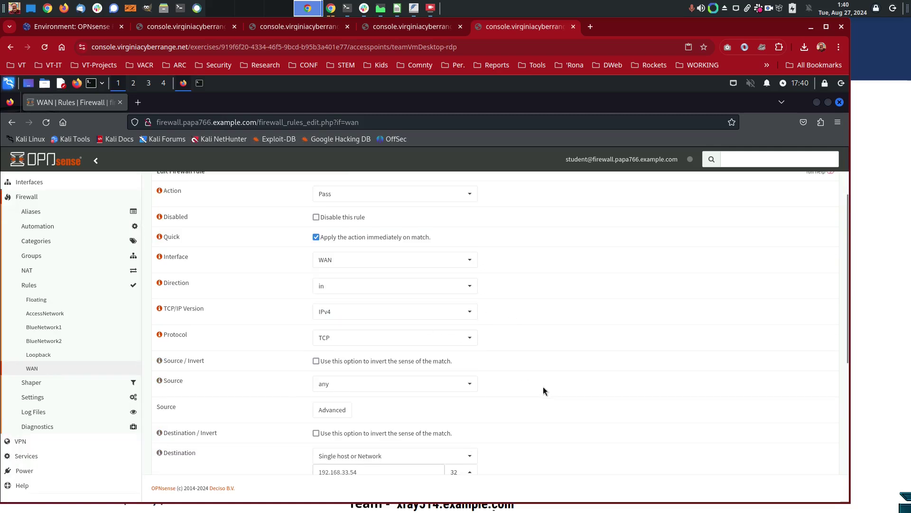
pyautogui.scroll(-5, 506, 389)
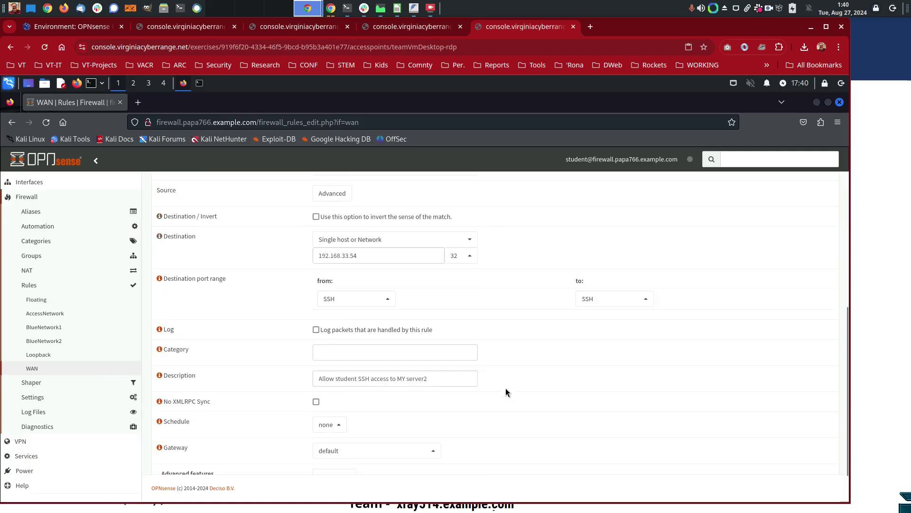
pyautogui.scroll(7, 506, 389)
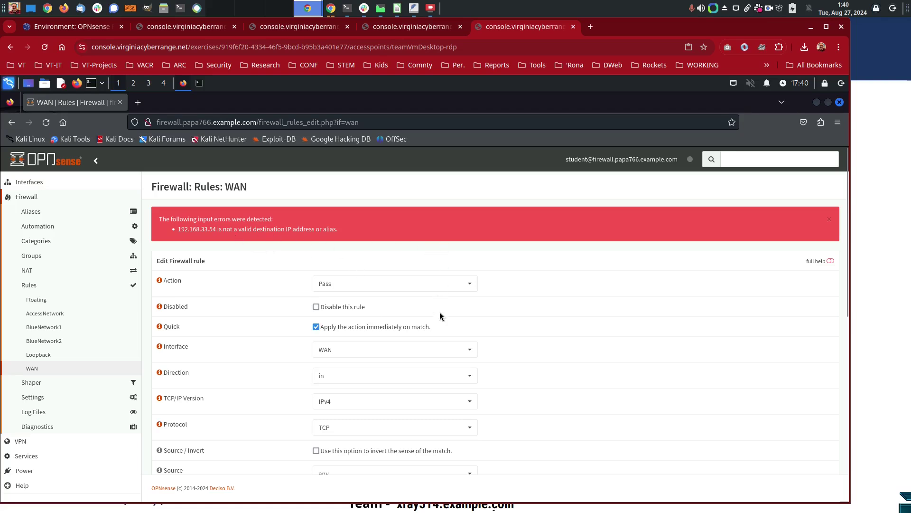
pyautogui.scroll(-6, 437, 315)
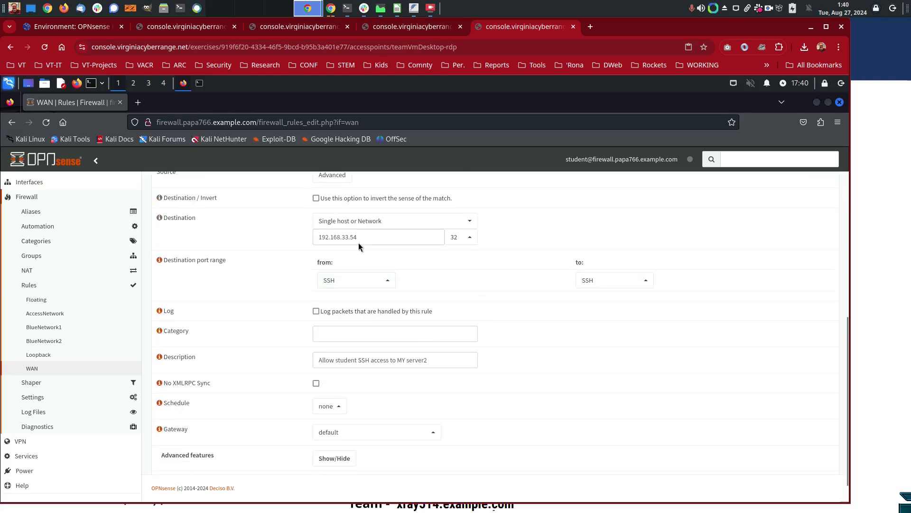
pyautogui.click(470, 222)
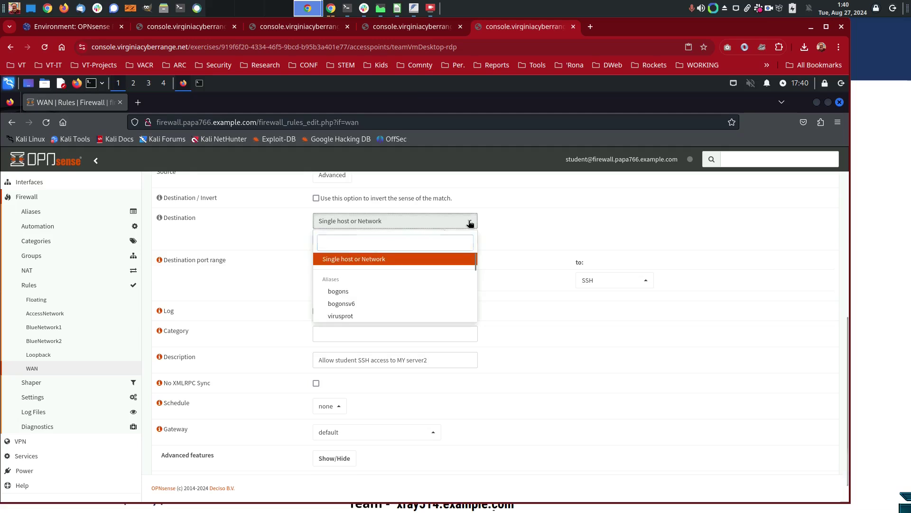
pyautogui.click(470, 222)
pyautogui.click(416, 236)
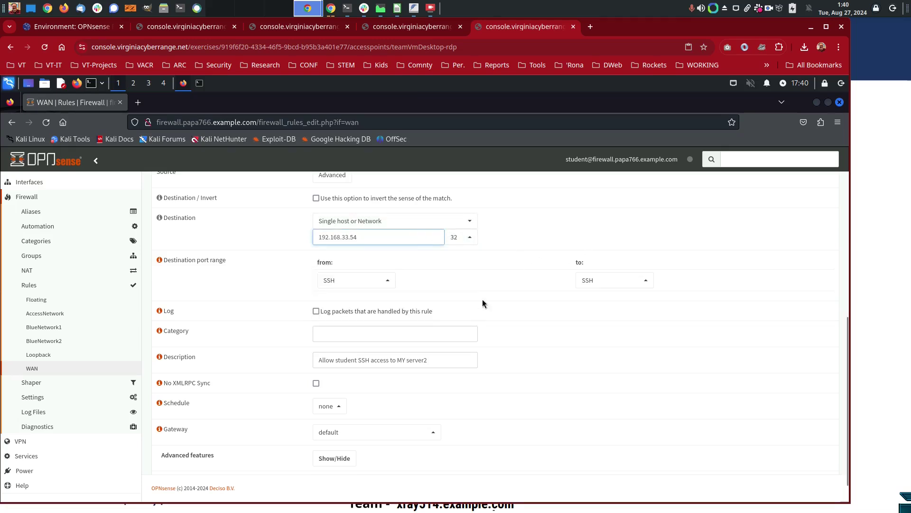
# - Save the WAN rule and apply the firewall changes
pyautogui.scroll(-1, 406, 415)
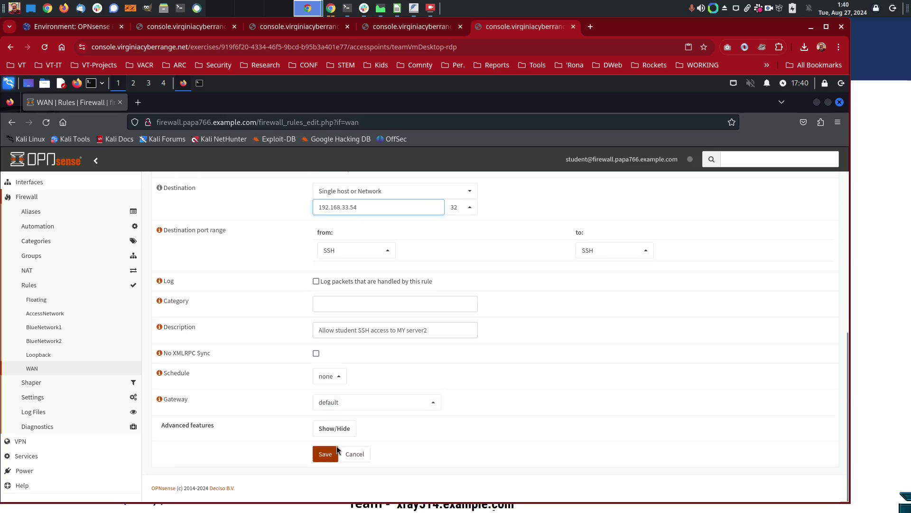
pyautogui.click(319, 454)
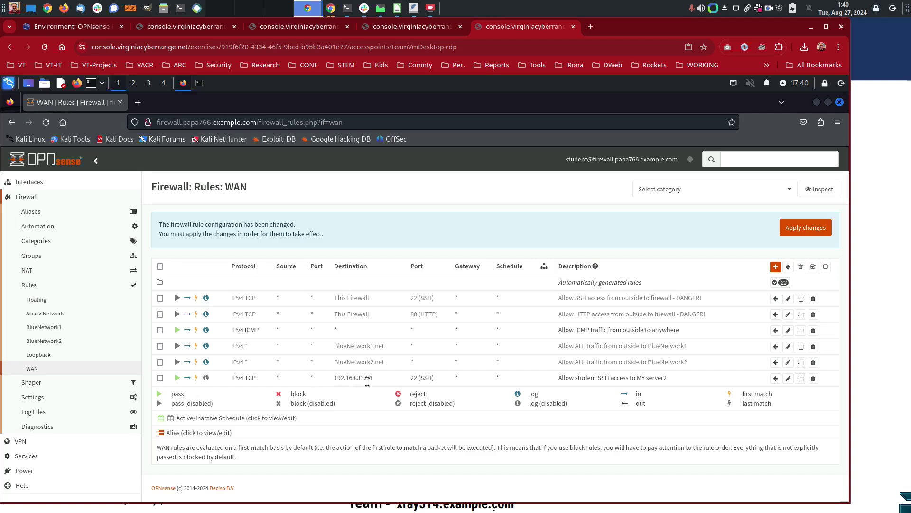
pyautogui.click(825, 230)
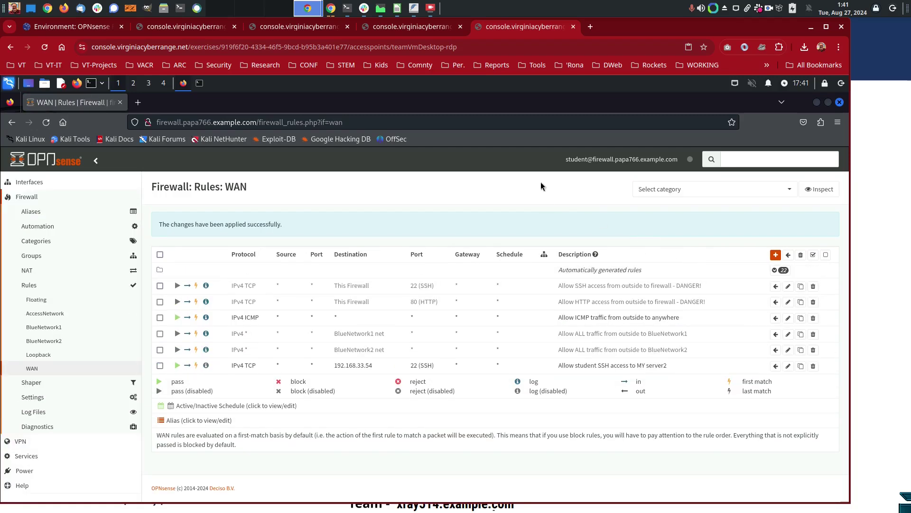
# - Switch to the foxtrot980 desktop and begin the terminal command "ssh foxtrot@"
pyautogui.click(289, 27)
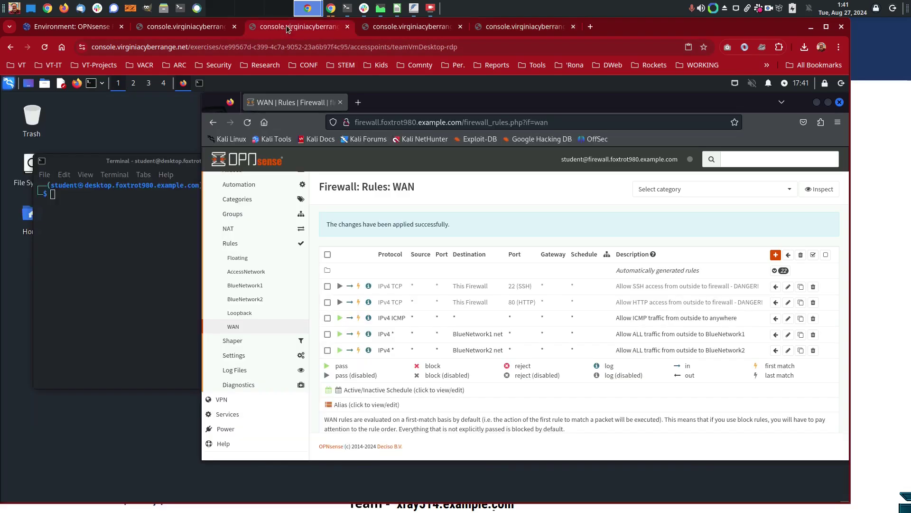
pyautogui.click(145, 220)
pyautogui.write('ss')
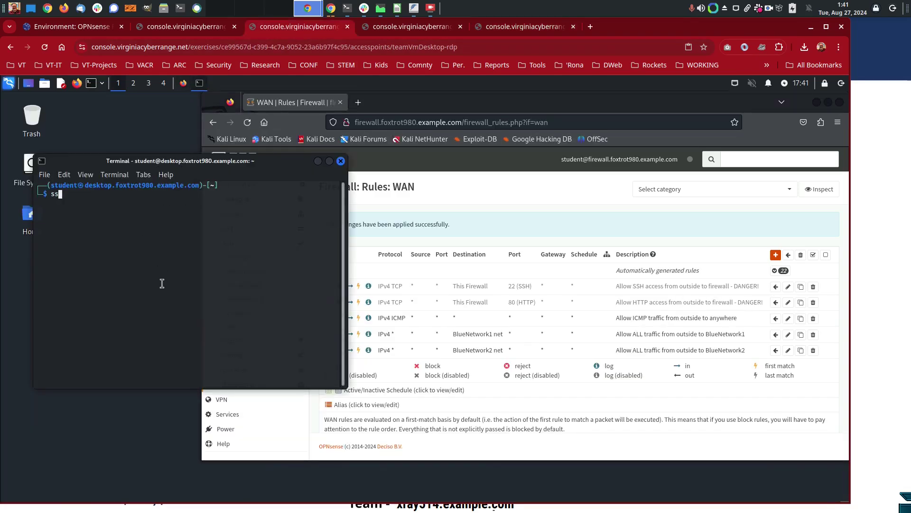
pyautogui.write('h foxtrot@')
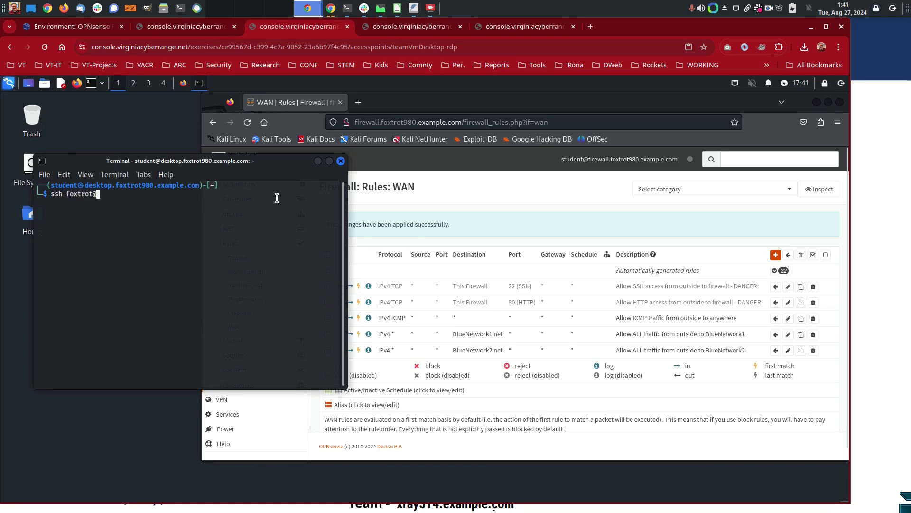
# - Copy server1.papa766.example.com from the FeatherPad host list and paste it onto the SSH command
pyautogui.hotkey('alt', 'Tab')
pyautogui.hotkey('alt', 'Tab')
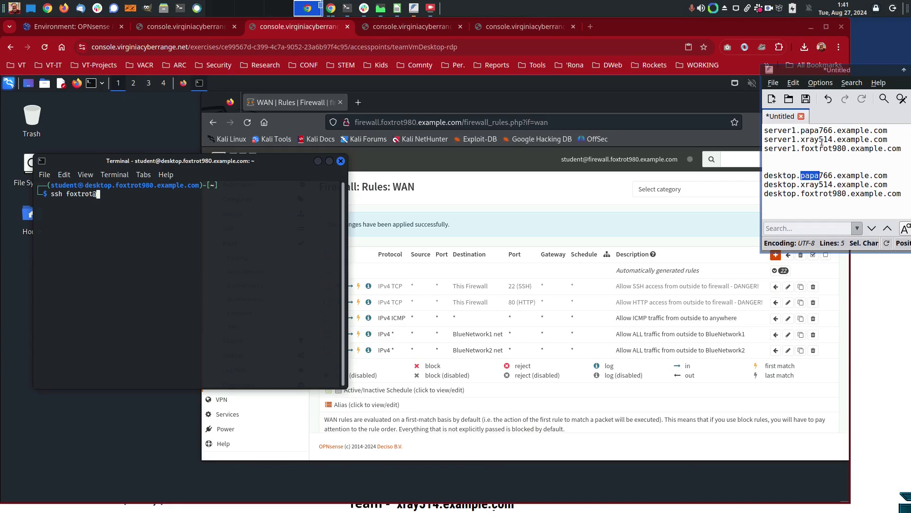
pyautogui.moveTo(889, 130); pyautogui.dragTo(769, 130)
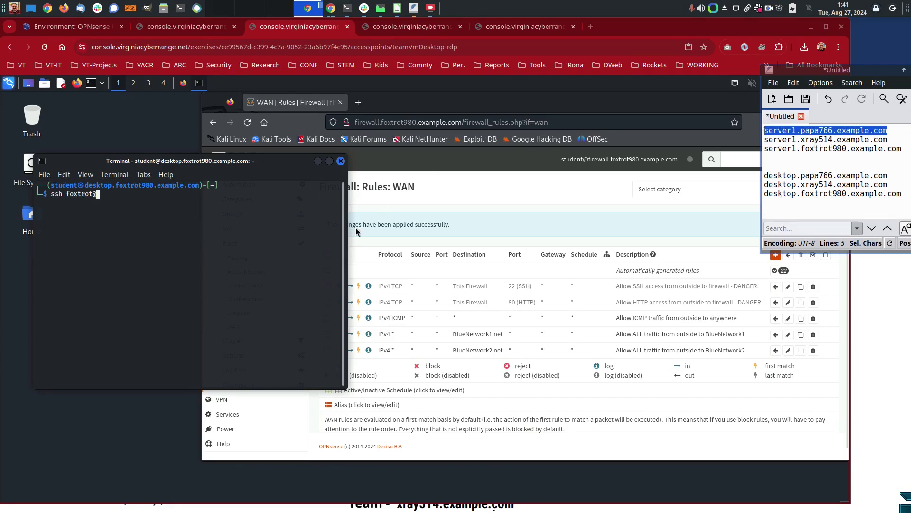
pyautogui.click(288, 238)
pyautogui.write('server1.papa766.example.com')
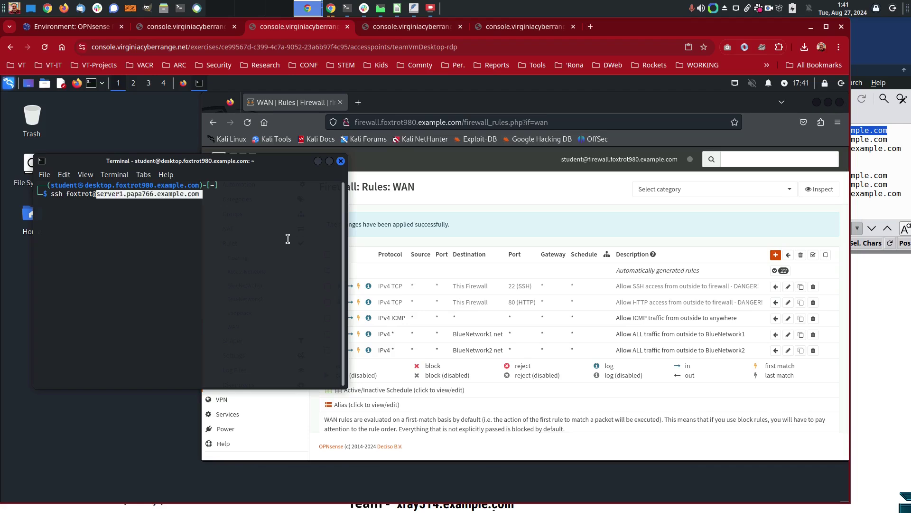
# - Change the SSH command's host to server2.papa766.example.com
pyautogui.press('Home')
pyautogui.press('Right')
pyautogui.press('Right')
pyautogui.press('Right')
pyautogui.press('Right')
pyautogui.press('Right')
pyautogui.press('Right')
pyautogui.press('Right')
pyautogui.press('Right')
pyautogui.press('Right')
pyautogui.press('Right')
pyautogui.press('Right')
pyautogui.press('Right')
pyautogui.press('Right')
pyautogui.press('Right')
pyautogui.press('Right')
pyautogui.press('Right')
pyautogui.press('Right')
pyautogui.press('Right')
pyautogui.press('Right')
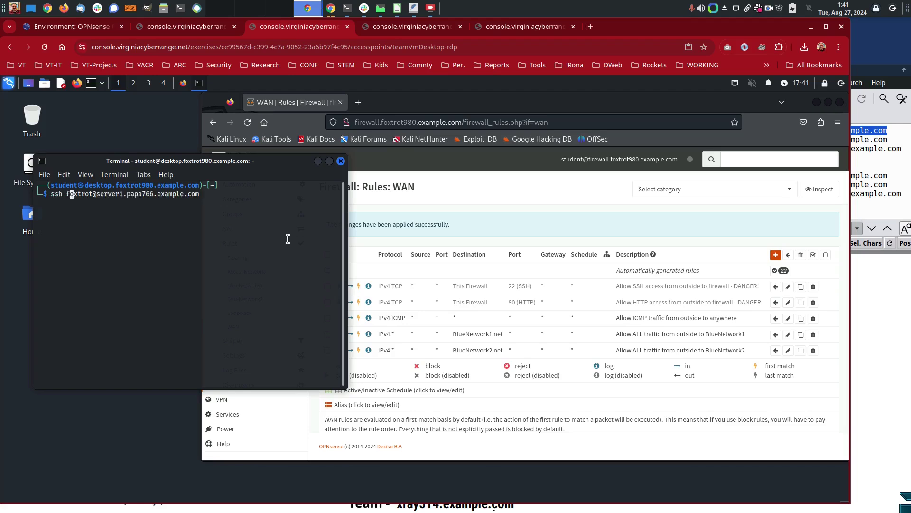
pyautogui.press('BackSpace')
pyautogui.write('2')
pyautogui.press('Right')
pyautogui.press('Right')
pyautogui.press('Right')
pyautogui.press('Right')
pyautogui.press('Right')
pyautogui.press('Right')
pyautogui.press('Right')
pyautogui.press('Right')
pyautogui.press('Right')
pyautogui.press('Right')
pyautogui.press('Right')
pyautogui.press('Right')
pyautogui.press('Right')
pyautogui.press('Right')
pyautogui.press('Right')
pyautogui.press('Right')
pyautogui.press('Right')
pyautogui.press('Right')
pyautogui.press('Right')
pyautogui.press('Right')
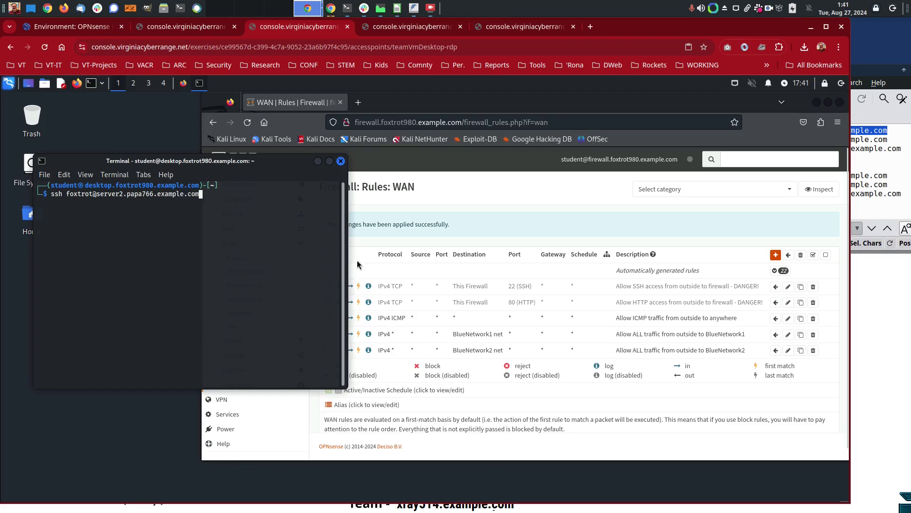
# - Widen the terminal window, run the SSH command and log in to server2 with the account password
pyautogui.moveTo(348, 255); pyautogui.dragTo(644, 265)
pyautogui.press('Return')
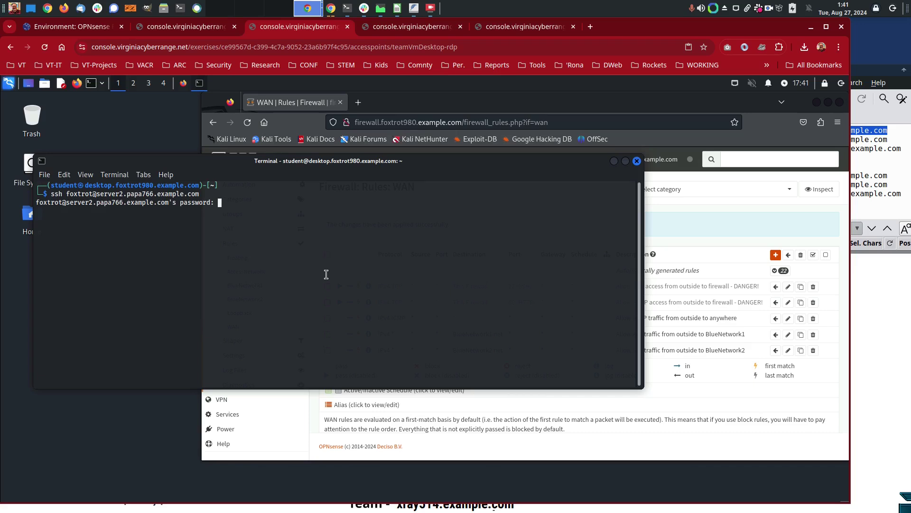
pyautogui.press('Return')
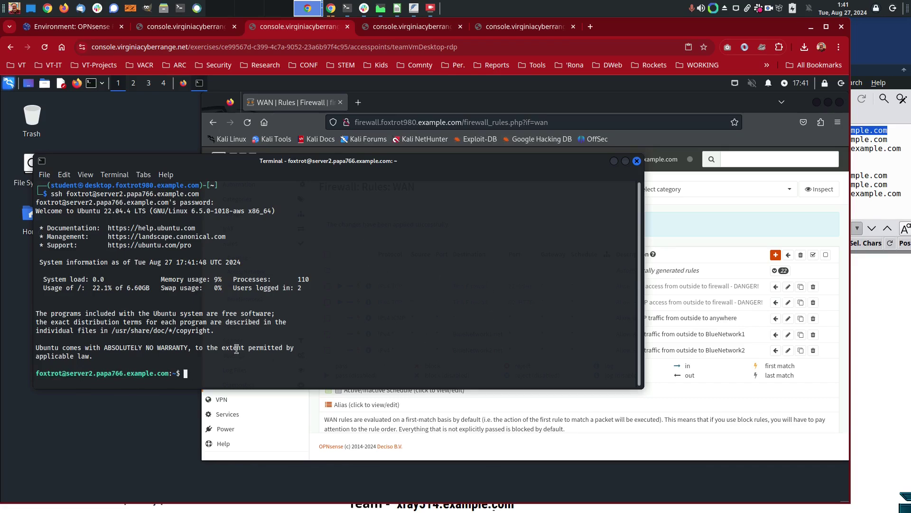
# - View the "Firewall - Final Test Scan from Instr Server2" slide in the presentation and return to the range desktop
pyautogui.hotkey('alt', 'Tab')
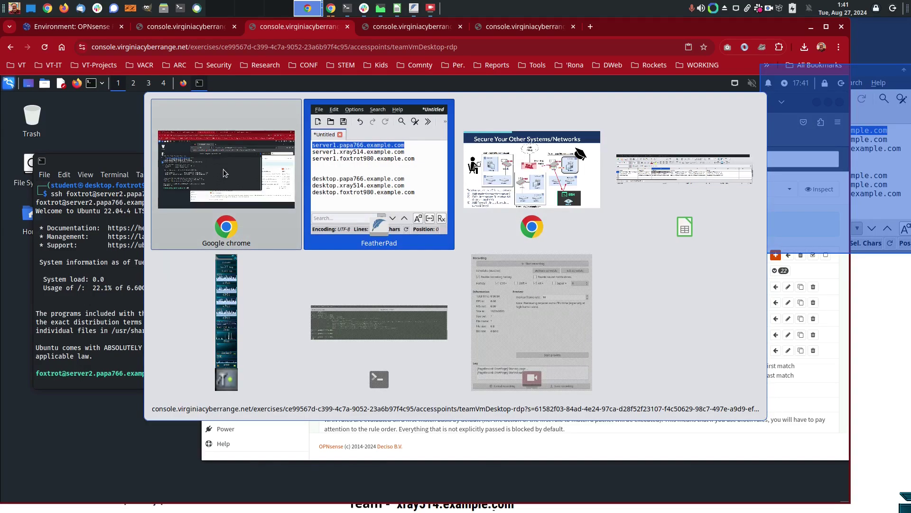
pyautogui.hotkey('alt', 'Tab')
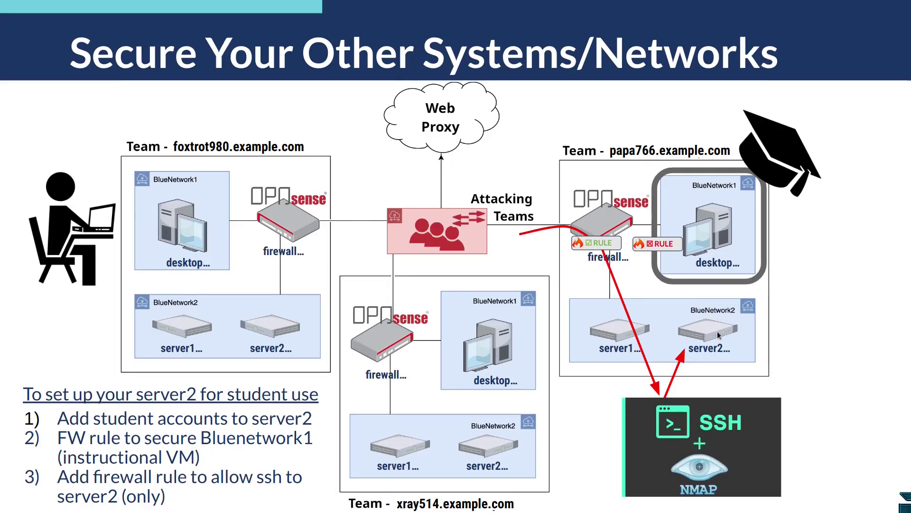
pyautogui.press('Right')
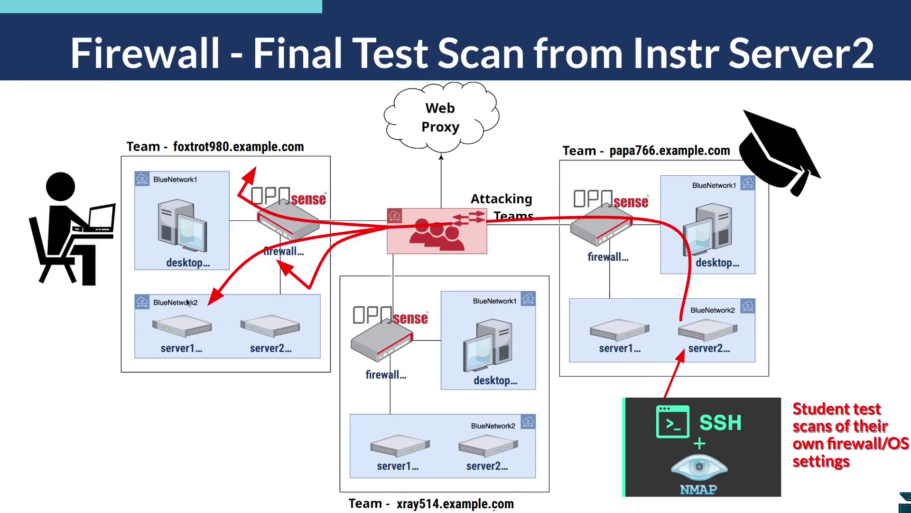
pyautogui.hotkey('alt', 'Tab')
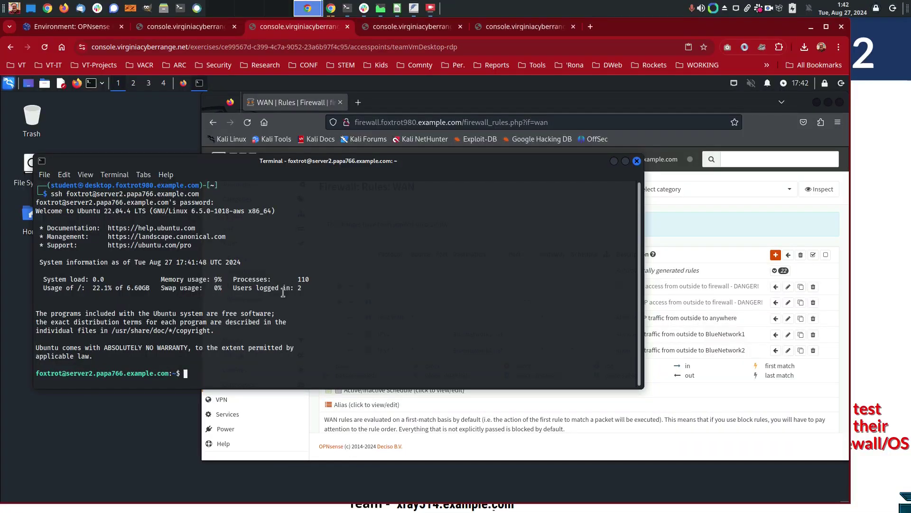
# - Start an "nmap -T4" command on server2 and paste desktop.foxtrot980.example.com twice, copied from a second terminal's prompt
pyautogui.write('nmap -T4')
pyautogui.click(90, 84)
pyautogui.moveTo(270, 342); pyautogui.dragTo(183, 320)
pyautogui.moveTo(204, 275); pyautogui.dragTo(714, 260)
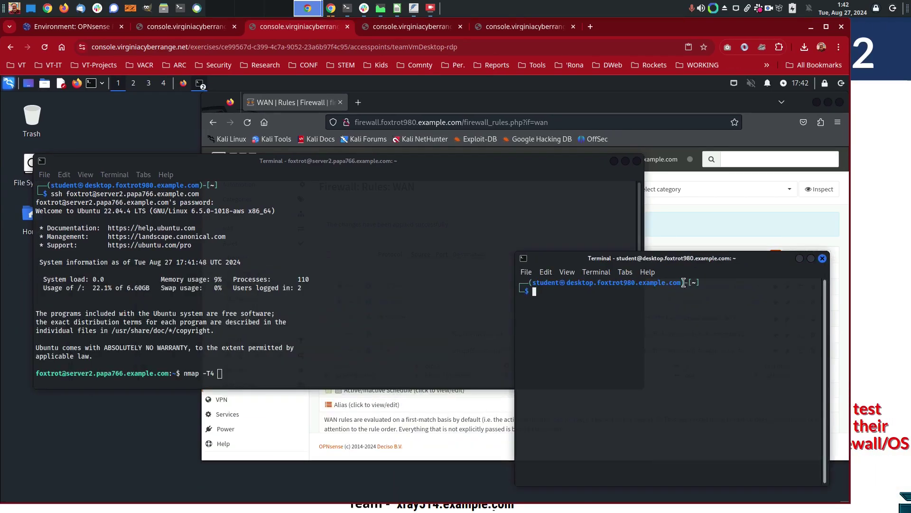
pyautogui.moveTo(681, 283); pyautogui.dragTo(571, 282)
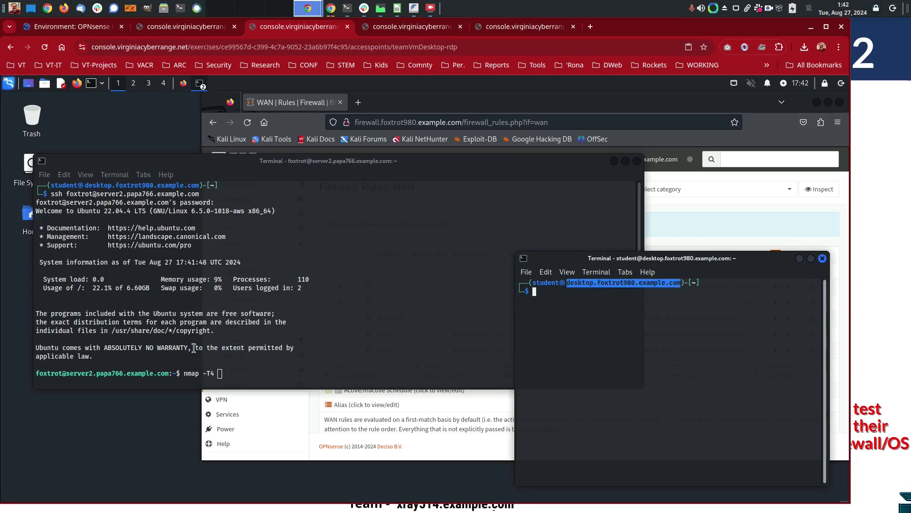
pyautogui.middleClick(312, 342)
pyautogui.middleClick(399, 332)
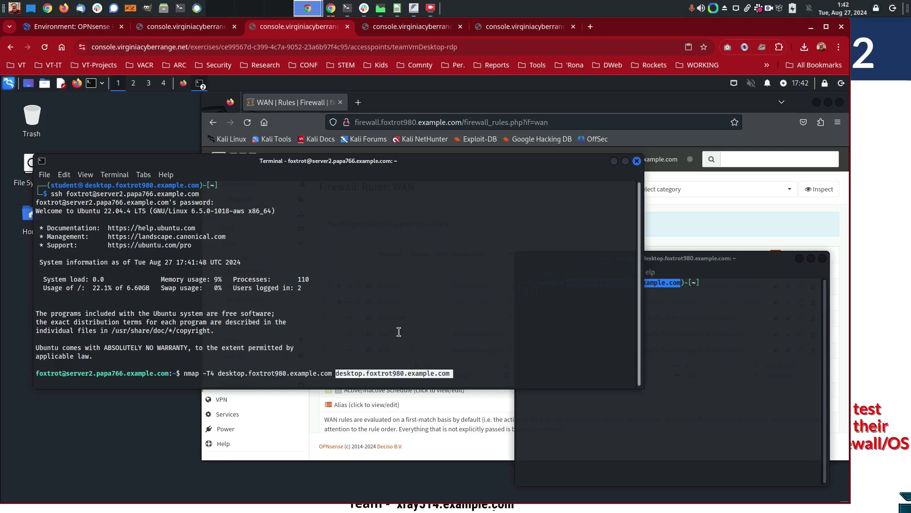
# - Change the nmap command's second target to server1.foxtrot980.example.com
pyautogui.press('Left')
pyautogui.press('Left')
pyautogui.press('Left')
pyautogui.press('Left')
pyautogui.press('Left')
pyautogui.press('Left')
pyautogui.press('Left')
pyautogui.press('Left')
pyautogui.press('Left')
pyautogui.press('Left')
pyautogui.press('Left')
pyautogui.press('Left')
pyautogui.press('Left')
pyautogui.press('Left')
pyautogui.press('Left')
pyautogui.press('Left')
pyautogui.press('Left')
pyautogui.press('Left')
pyautogui.press('Left')
pyautogui.press('Left')
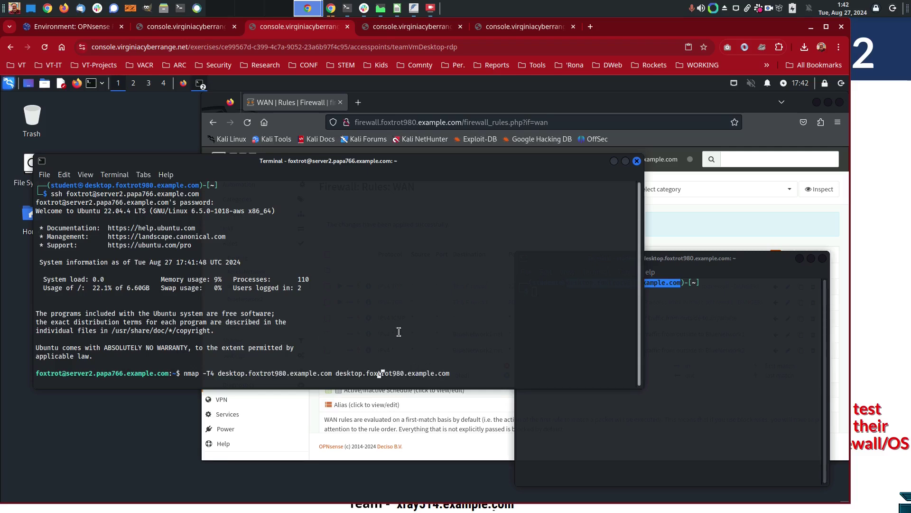
pyautogui.press('Left')
pyautogui.press('Left')
pyautogui.press('Left')
pyautogui.press('BackSpace')
pyautogui.press('BackSpace')
pyautogui.press('BackSpace')
pyautogui.press('BackSpace')
pyautogui.press('BackSpace')
pyautogui.press('BackSpace')
pyautogui.press('BackSpace')
pyautogui.write('server1')
pyautogui.press('Left')
pyautogui.press('Left')
pyautogui.press('Left')
pyautogui.press('Left')
pyautogui.press('Left')
pyautogui.press('Left')
pyautogui.press('Left')
# - Append server3.foxtrot980.example.com as the third target of the nmap command
pyautogui.press('End')
pyautogui.press('space')
pyautogui.write('server1.foxtrot980.example.com')
pyautogui.press('Left')
pyautogui.press('Left')
pyautogui.press('Left')
pyautogui.press('Left')
pyautogui.press('Left')
pyautogui.press('Left')
pyautogui.press('Left')
pyautogui.press('Left')
pyautogui.press('Left')
pyautogui.press('Left')
pyautogui.press('Left')
pyautogui.press('Left')
pyautogui.press('Left')
pyautogui.press('Left')
pyautogui.press('Left')
pyautogui.press('Left')
pyautogui.press('Left')
pyautogui.press('Left')
pyautogui.press('Left')
pyautogui.press('Left')
pyautogui.press('Left')
pyautogui.press('Left')
pyautogui.press('Left')
pyautogui.press('BackSpace')
pyautogui.write('3')
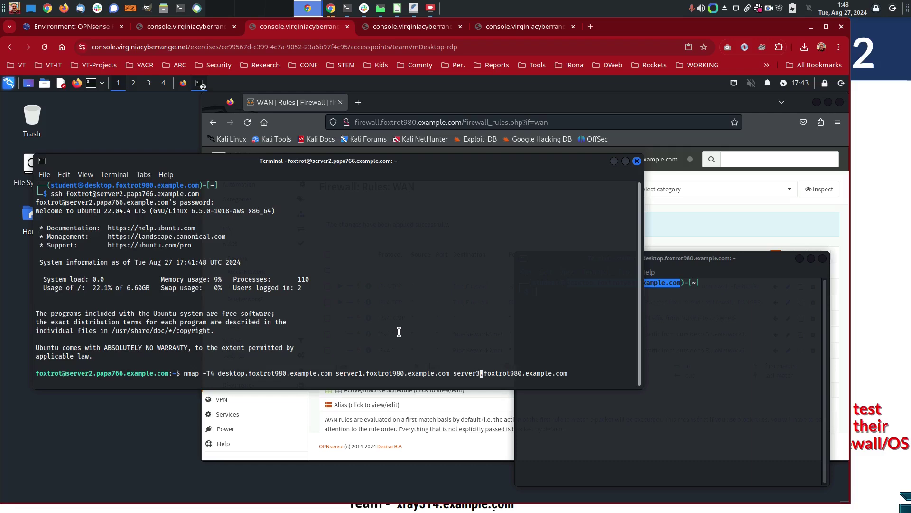
pyautogui.press('End')
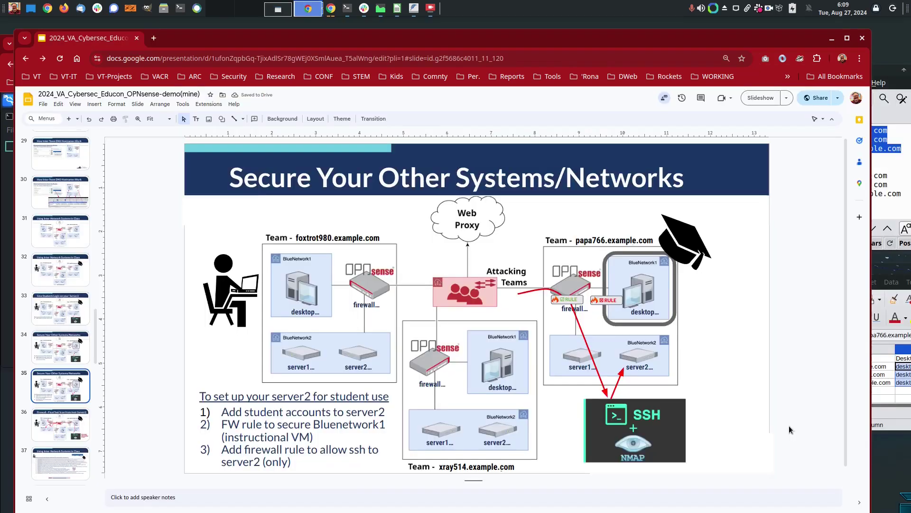